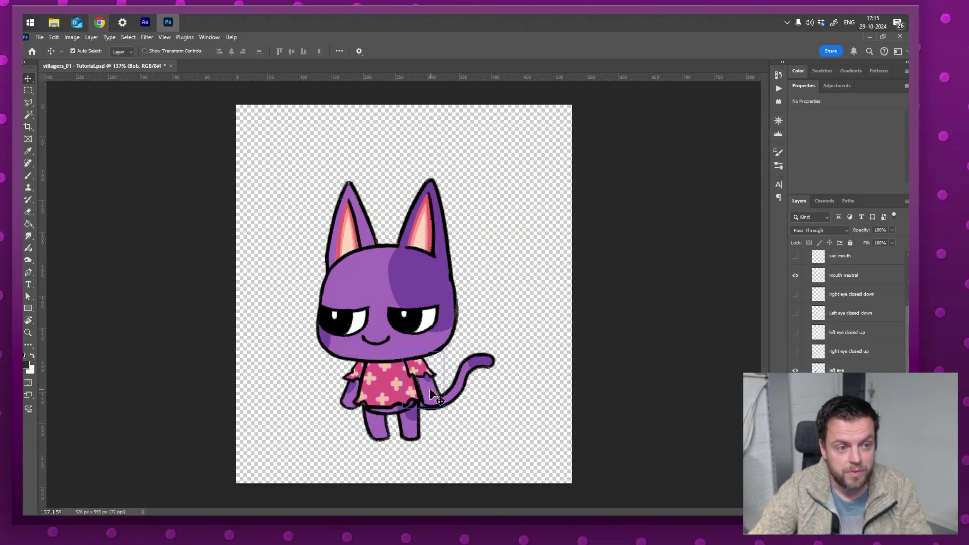
# Try moving the cat's arm and head layers away from the body, undoing the arm moves.
pyautogui.moveTo(430, 389); pyautogui.dragTo(458, 365)
pyautogui.hotkey('ctrl', 'z')
pyautogui.moveTo(353, 392); pyautogui.dragTo(298, 412)
pyautogui.hotkey('ctrl', 'z')
pyautogui.moveTo(421, 345); pyautogui.dragTo(450, 343)
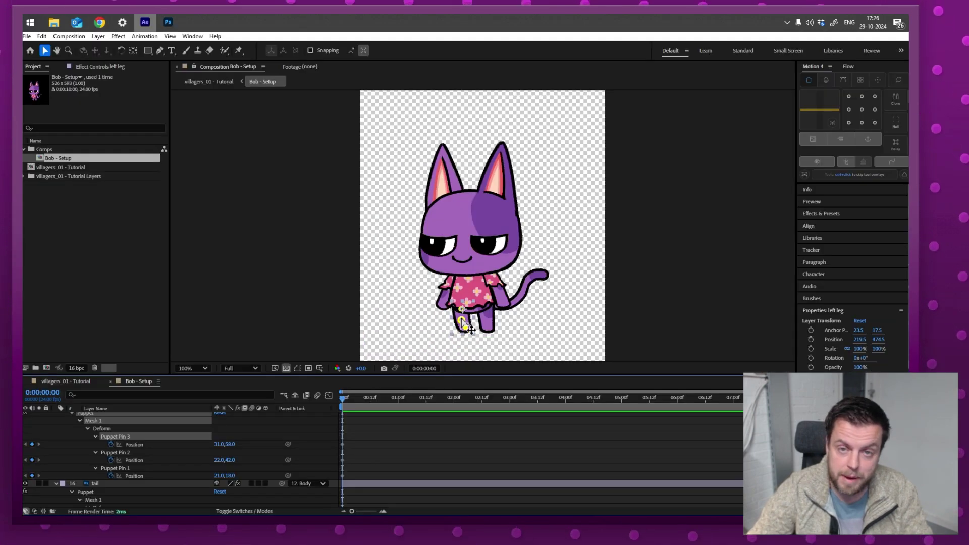
# In After Effects, move the puppet pin on the cat's left leg to bend the leg outward.
pyautogui.moveTo(463, 322); pyautogui.dragTo(445, 329)
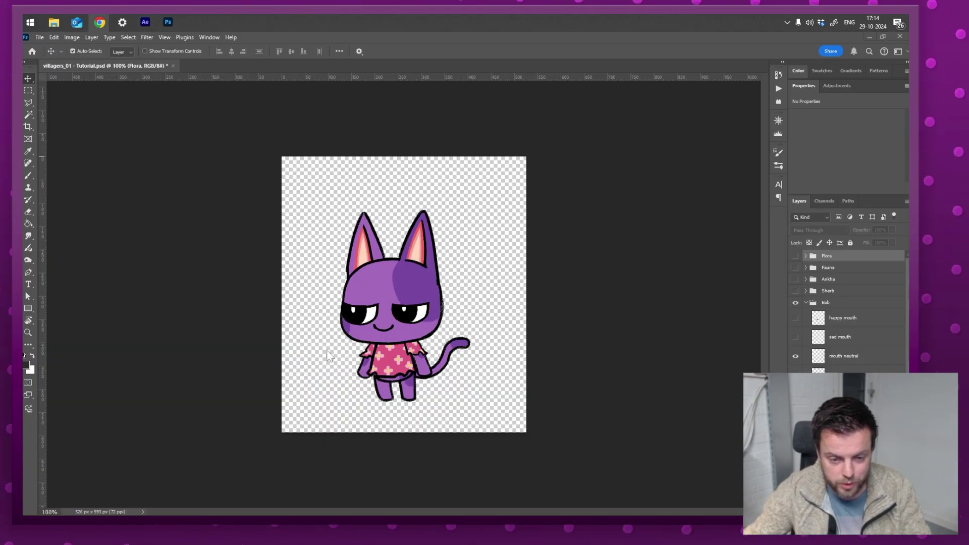
# In Photoshop, preview the Flora, Fauna and Ankha groups one at a time and return to showing only the Bob group.
pyautogui.press('z')
pyautogui.moveTo(379, 322); pyautogui.dragTo(401, 313)
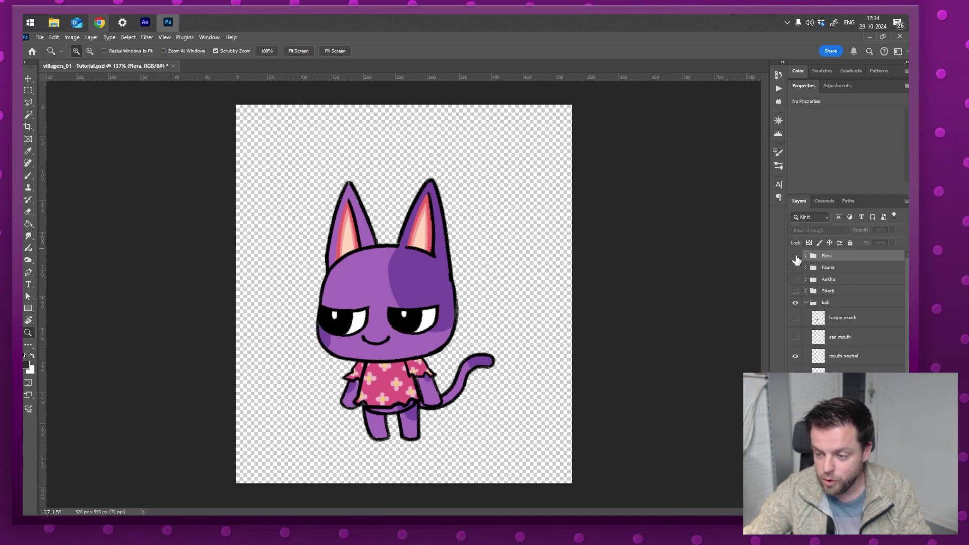
pyautogui.click(796, 256)
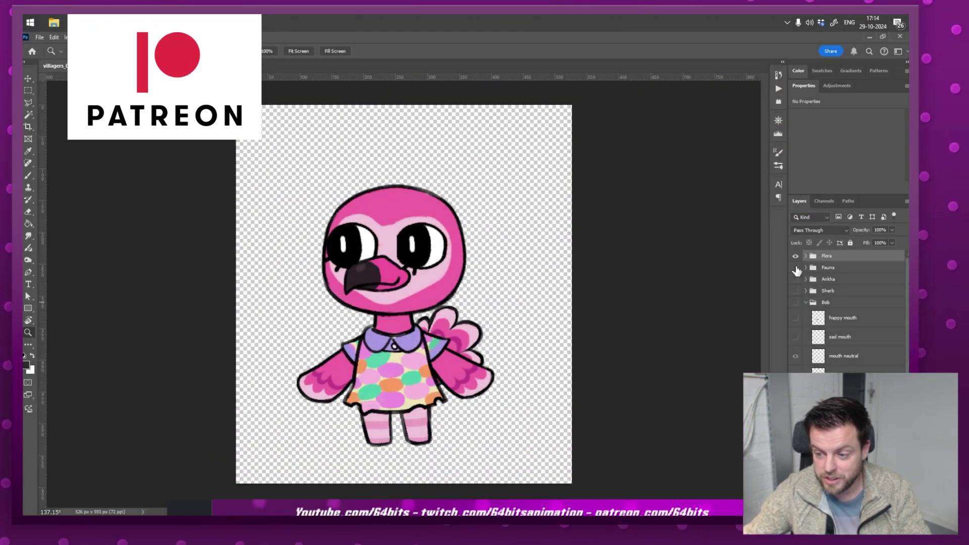
pyautogui.click(796, 256)
pyautogui.click(796, 268)
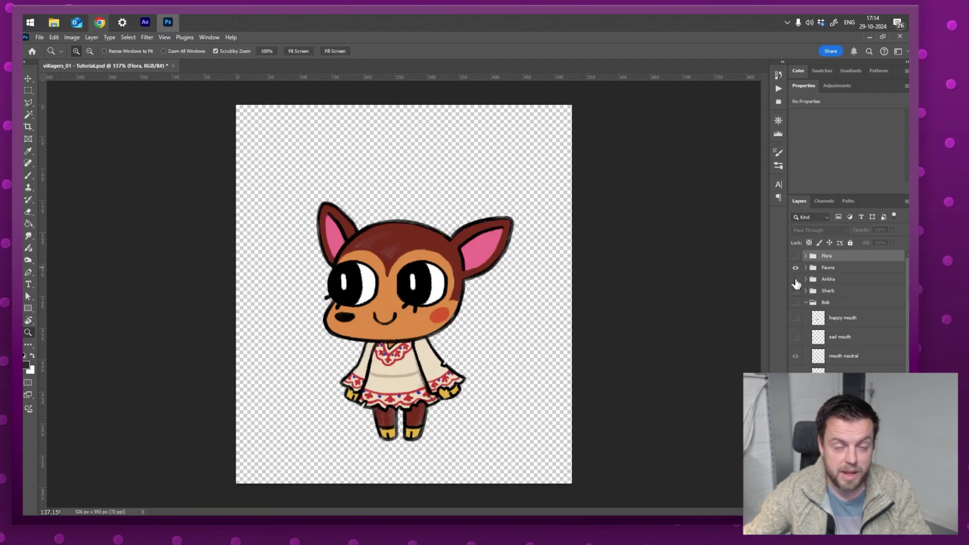
pyautogui.click(795, 279)
pyautogui.click(795, 268)
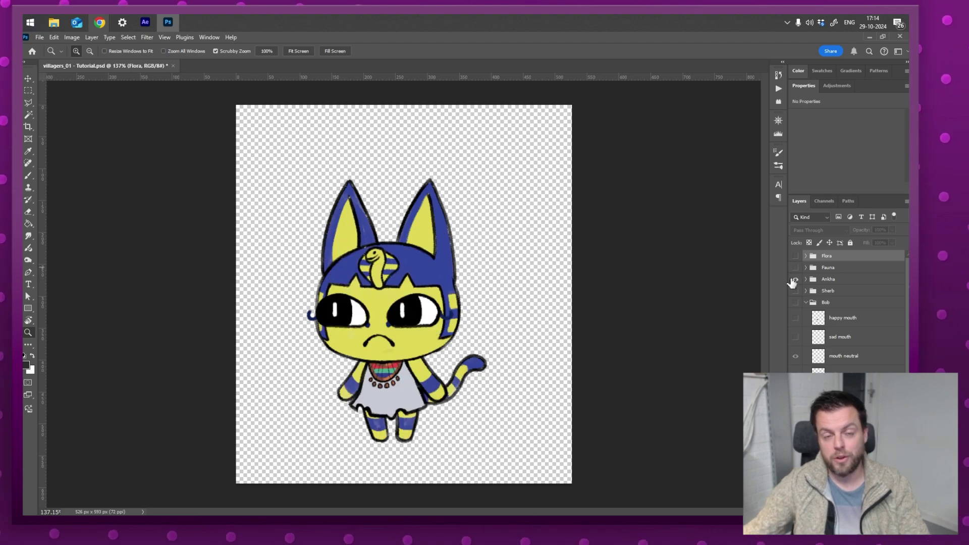
pyautogui.click(796, 280)
pyautogui.click(796, 303)
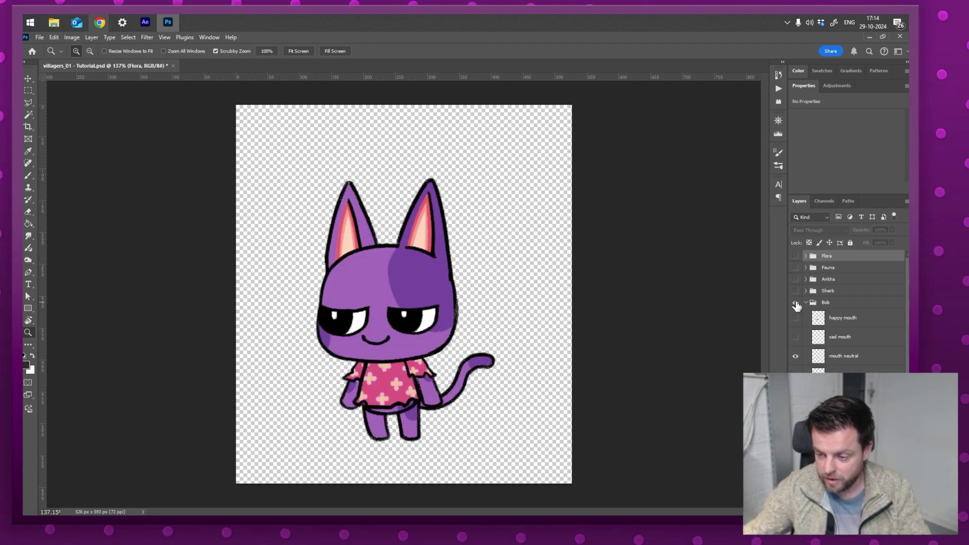
# Select the Bob group and try moving its arm, head and eye layers apart, undoing the moves.
pyautogui.scroll(-1, 898, 337)
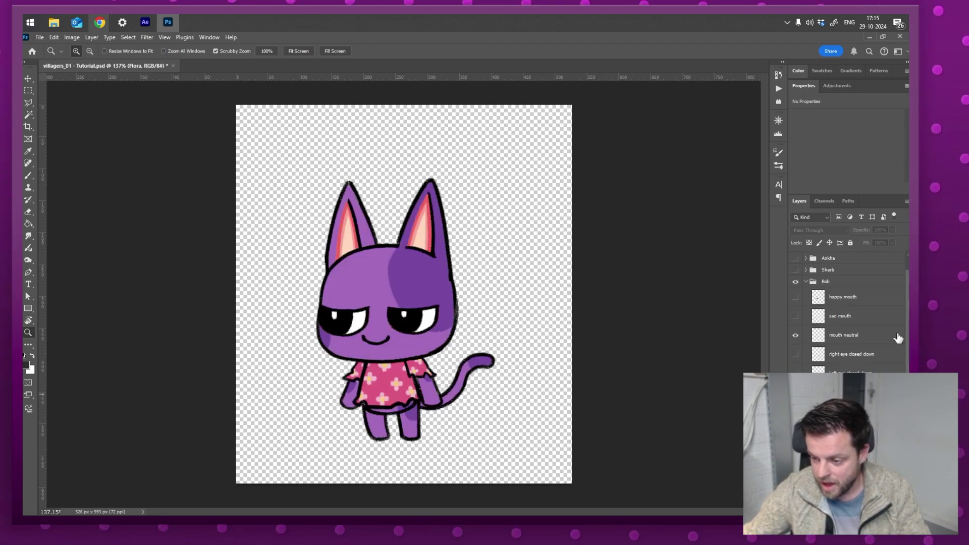
pyautogui.click(829, 282)
pyautogui.scroll(-3, 853, 323)
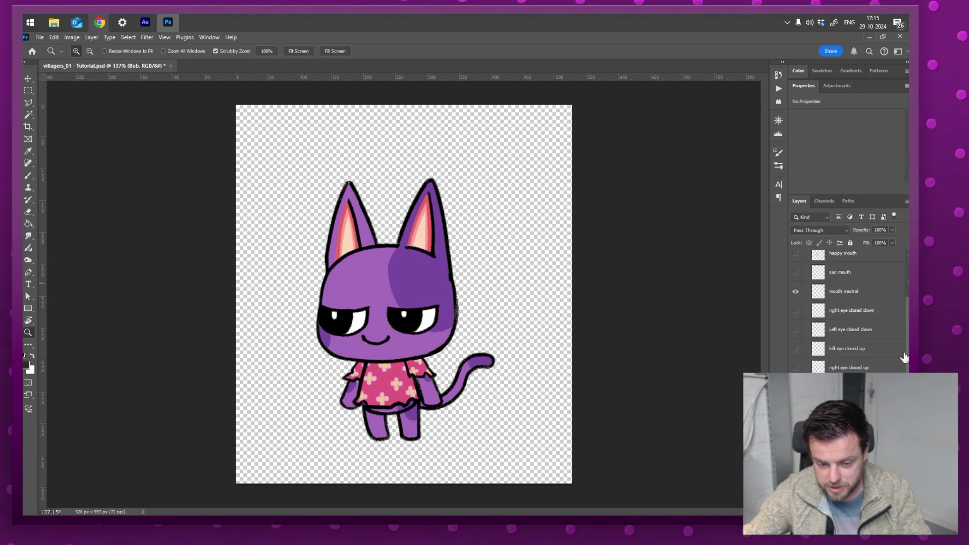
pyautogui.press('v')
pyautogui.moveTo(348, 399); pyautogui.dragTo(298, 418)
pyautogui.hotkey('ctrl', 'z')
pyautogui.moveTo(413, 347); pyautogui.dragTo(493, 334)
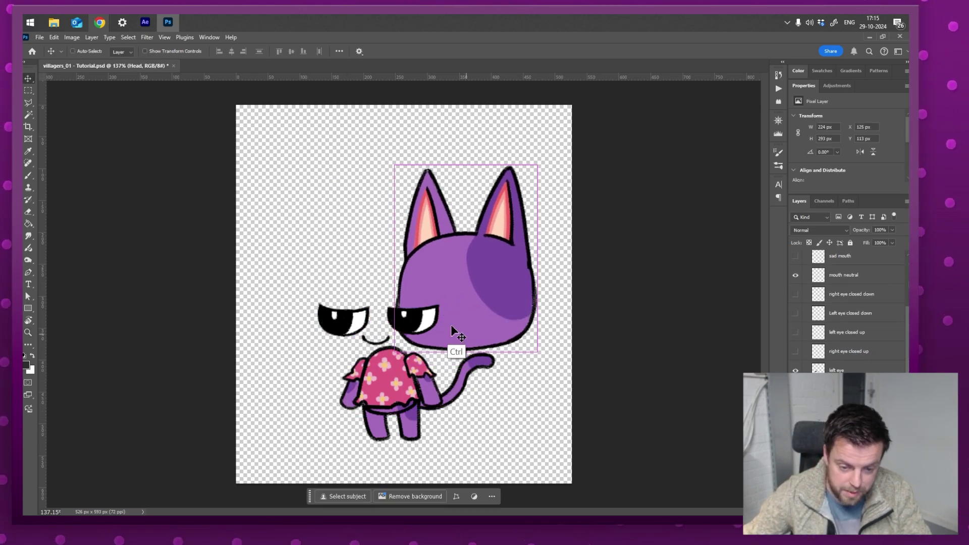
pyautogui.hotkey('ctrl', 'z')
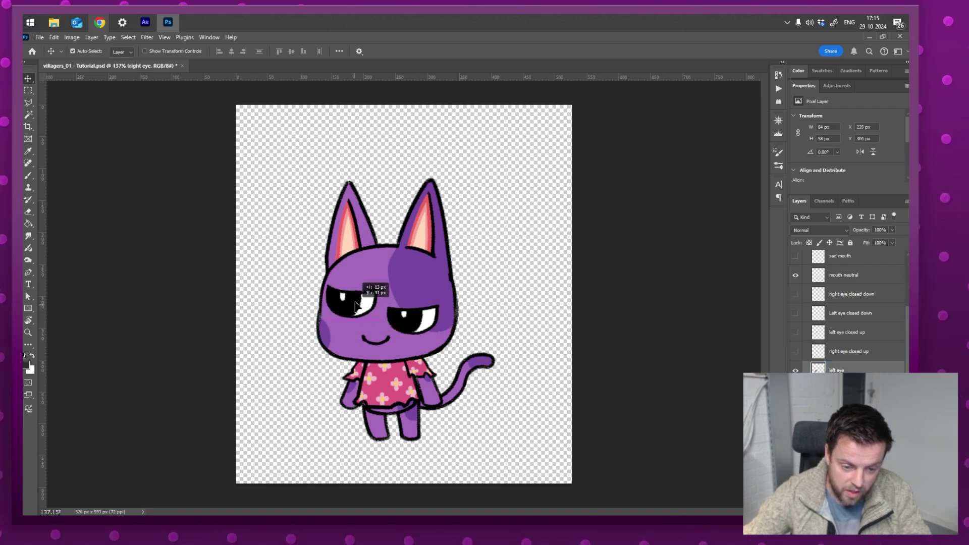
pyautogui.click(348, 321)
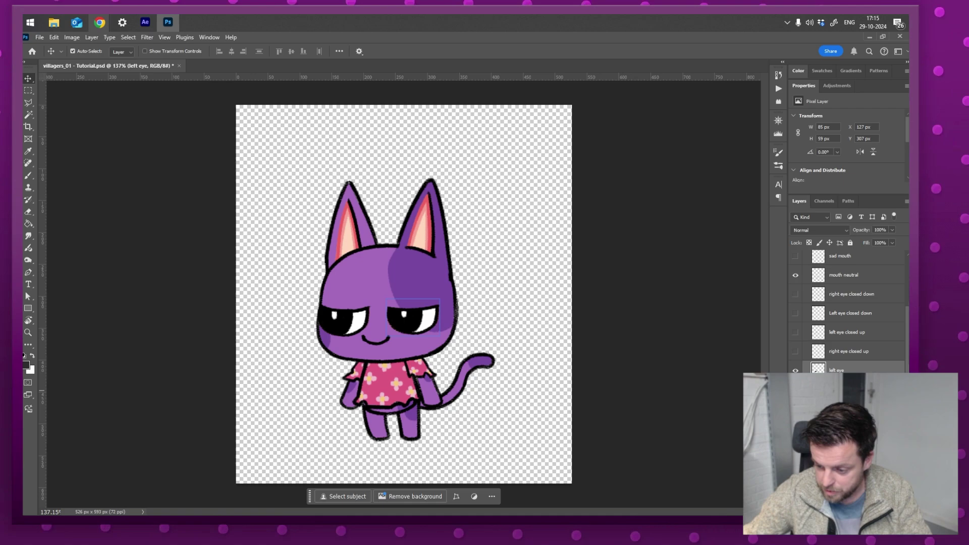
# Preview Bob's closed-eye and alternate mouth layers, restore the open eyes and neutral mouth, and look through the layer stack.
pyautogui.click(796, 358)
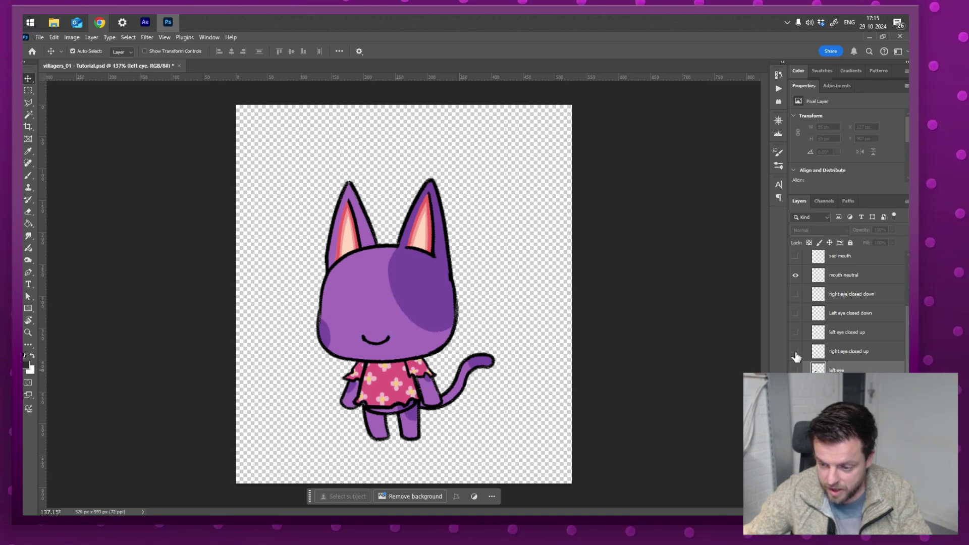
pyautogui.click(795, 333)
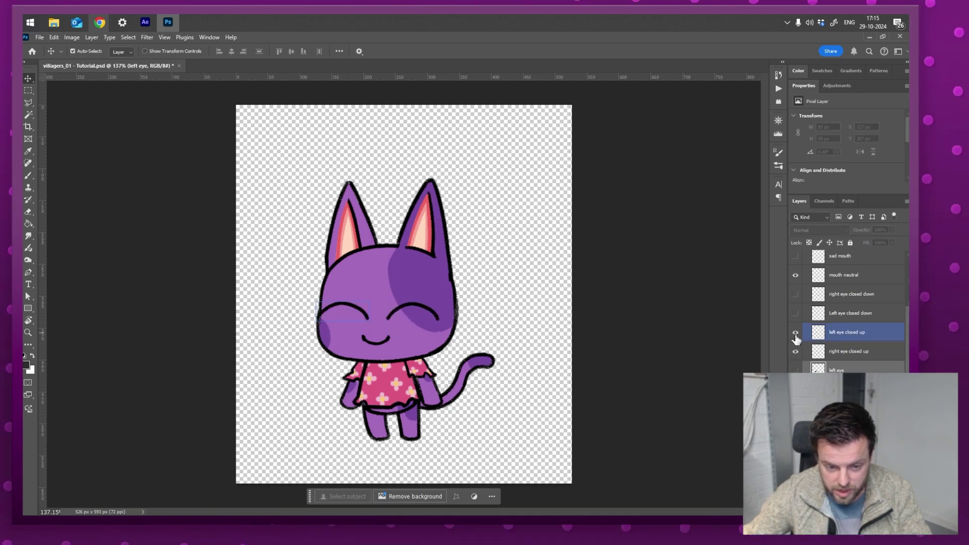
pyautogui.click(795, 332)
pyautogui.click(795, 352)
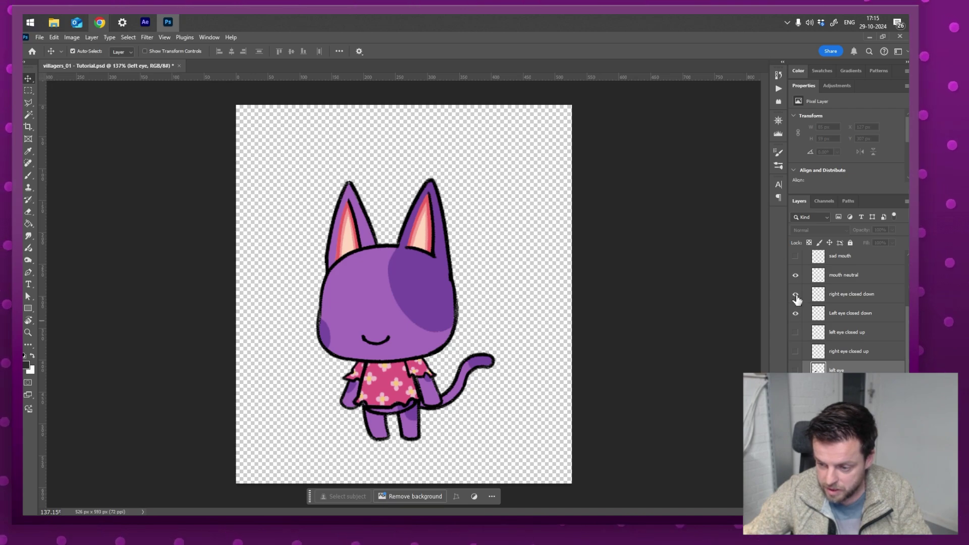
pyautogui.click(796, 296)
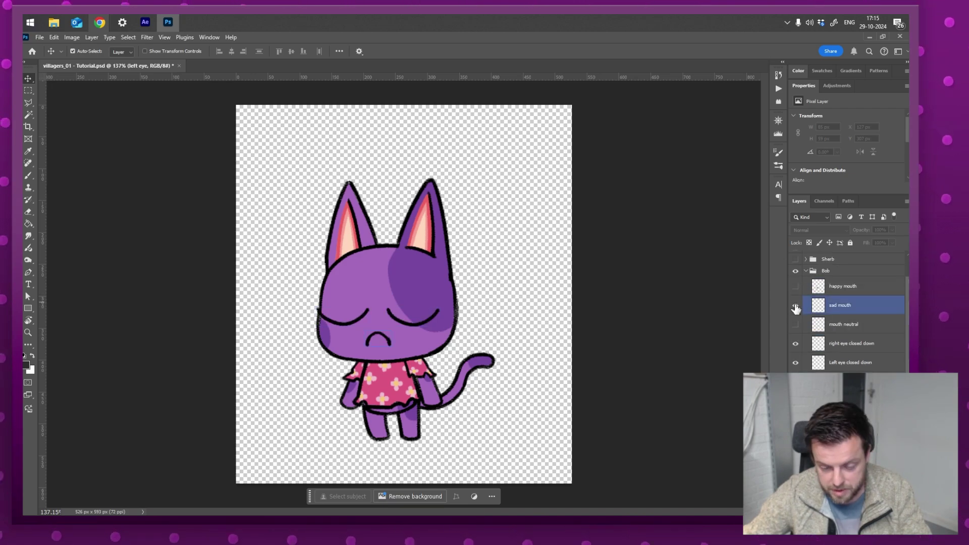
pyautogui.click(796, 306)
pyautogui.click(796, 287)
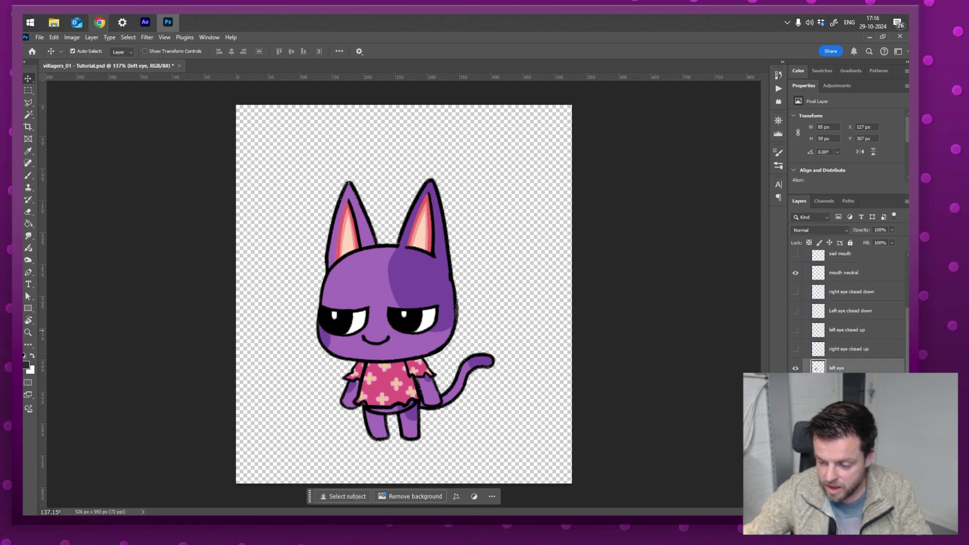
pyautogui.scroll(-3, 847, 374)
pyautogui.scroll(2, 848, 374)
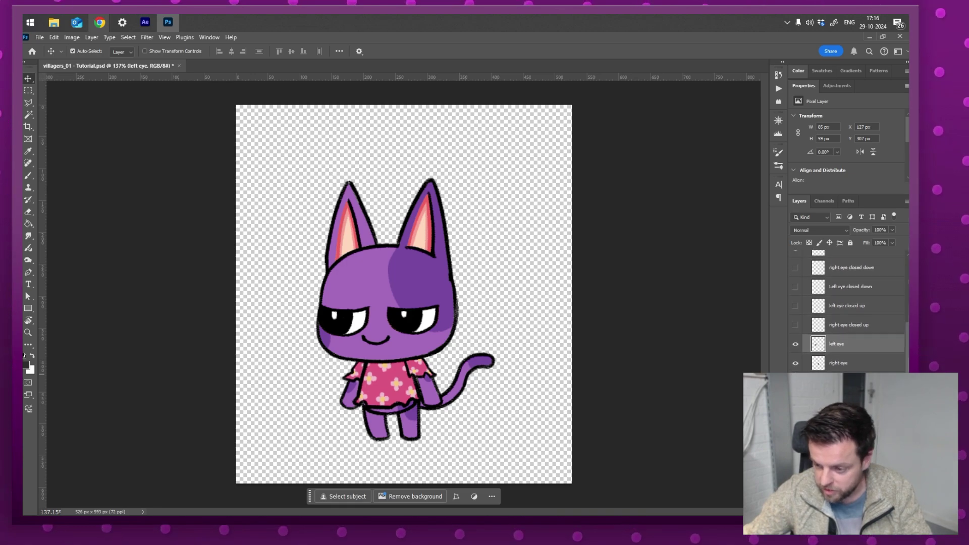
pyautogui.scroll(1, 848, 375)
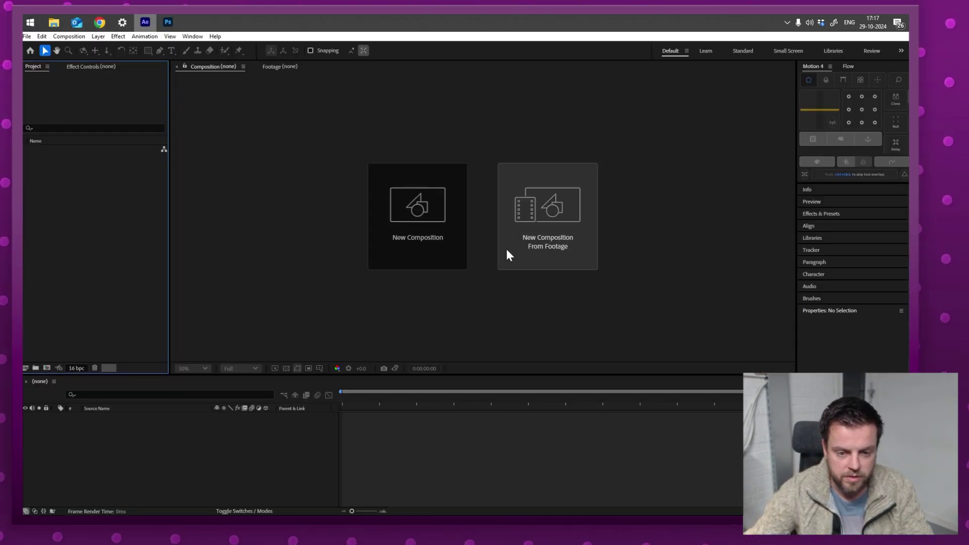
# In After Effects, import villagers_01 - Tutorial.psd as Composition - Retain Layer Sizes with Editable Layer Styles.
pyautogui.rightClick(89, 196)
pyautogui.moveTo(187, 244)
pyautogui.click(240, 244)
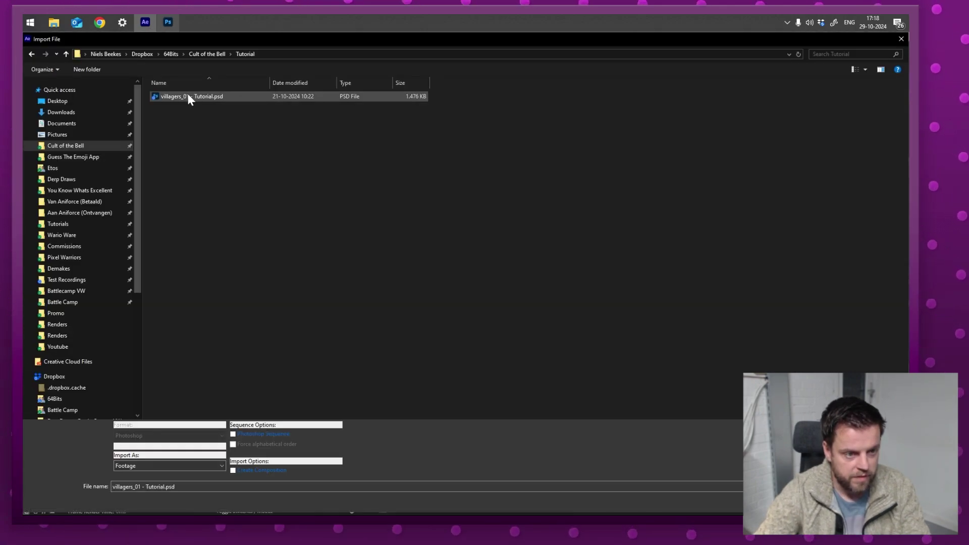
pyautogui.click(186, 93)
pyautogui.doubleClick(232, 95)
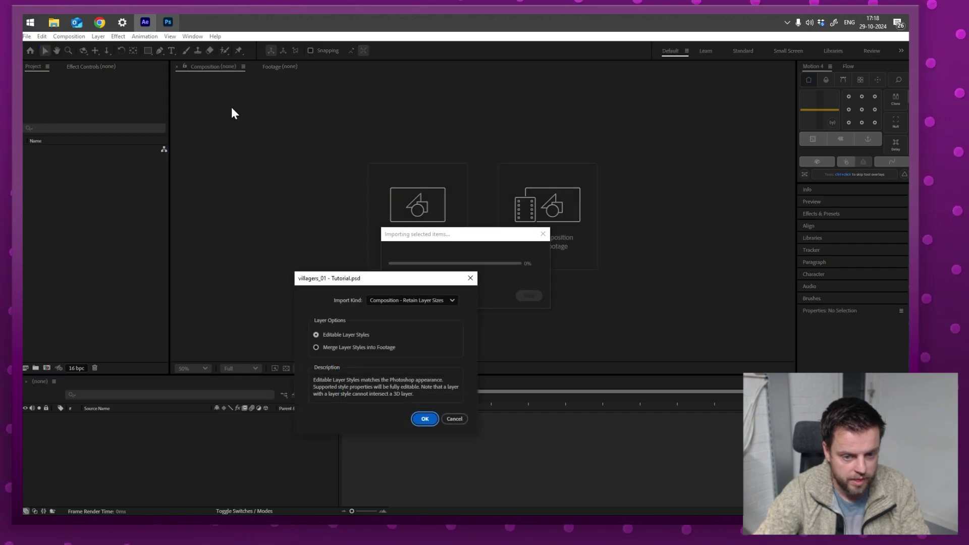
pyautogui.click(328, 185)
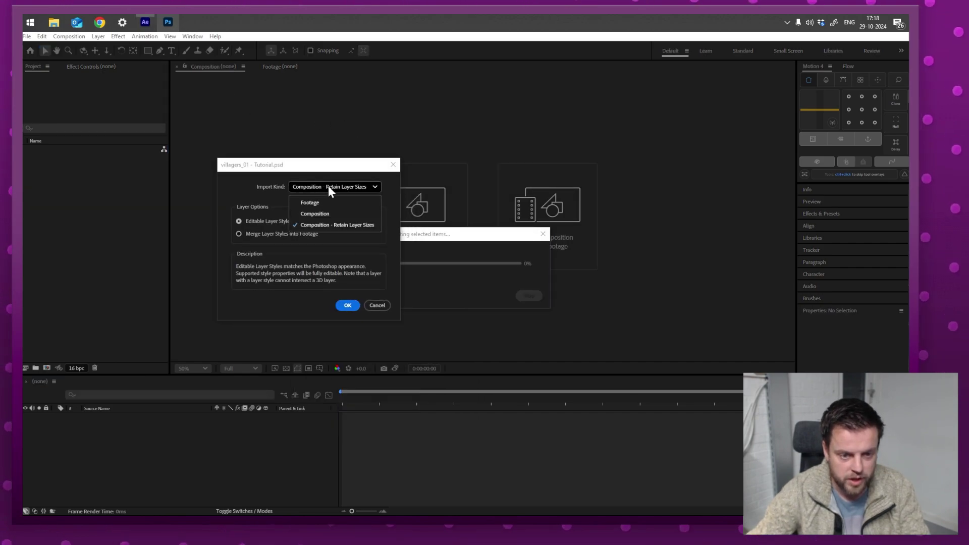
pyautogui.click(377, 224)
pyautogui.click(267, 221)
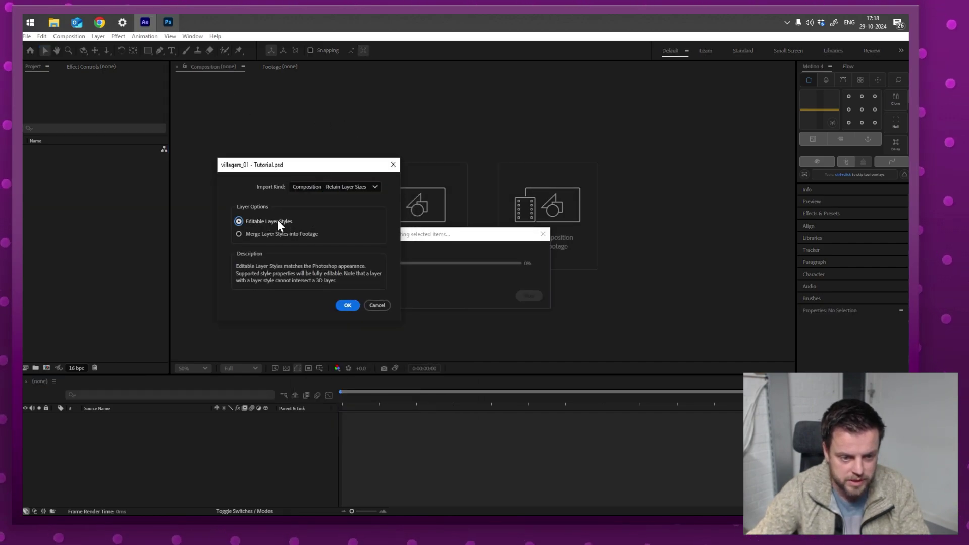
pyautogui.click(347, 305)
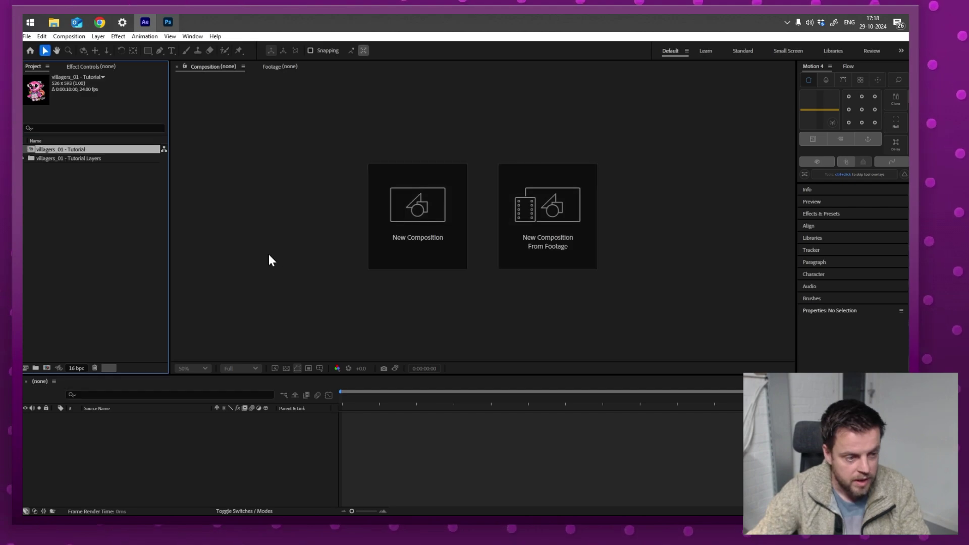
# Open the imported villagers_01 - Tutorial composition and compare it with the original Photoshop document.
pyautogui.doubleClick(114, 149)
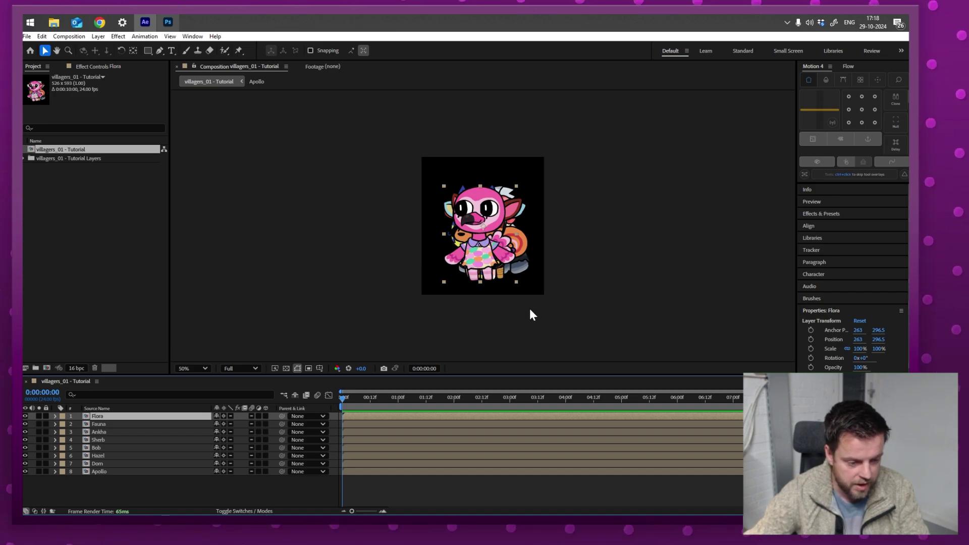
pyautogui.click(163, 21)
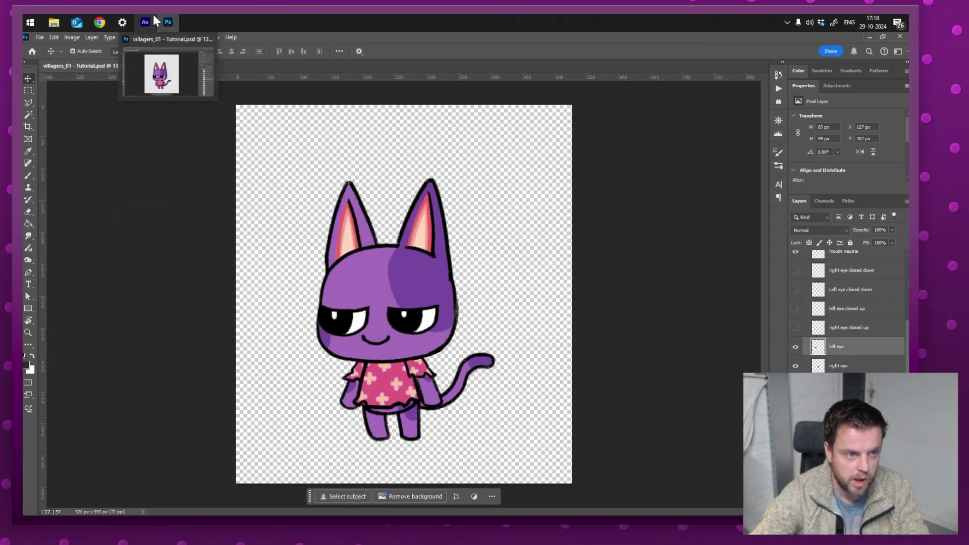
pyautogui.click(152, 22)
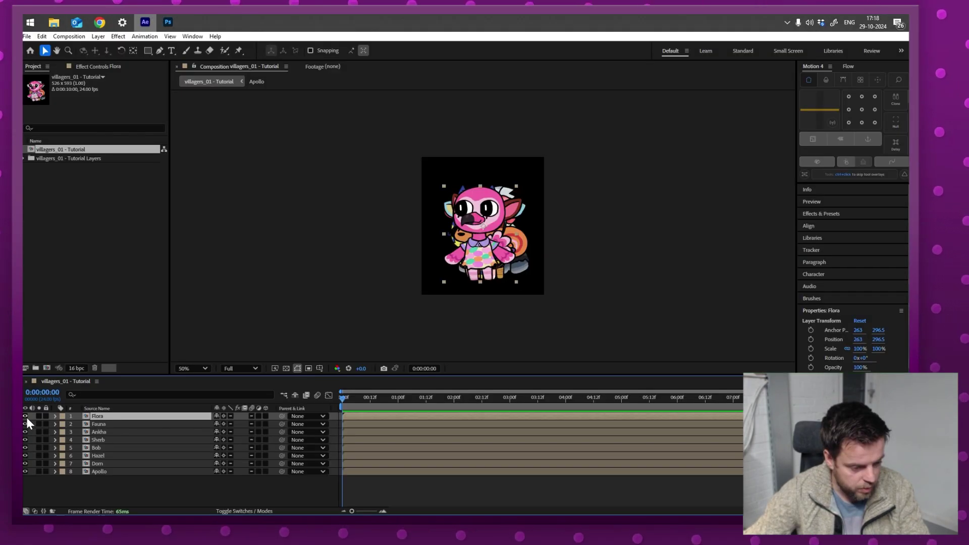
# Show only the Bob layer against the transparency grid and select the character in the composition view.
pyautogui.keyDown('alt'); pyautogui.click(25, 447); pyautogui.keyUp('alt')
pyautogui.click(286, 368)
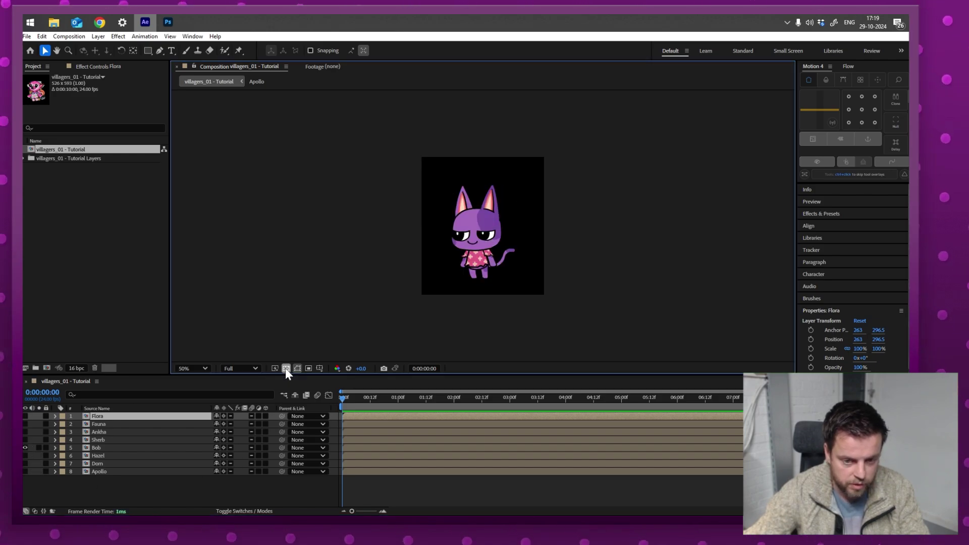
pyautogui.press('z')
pyautogui.click(488, 230)
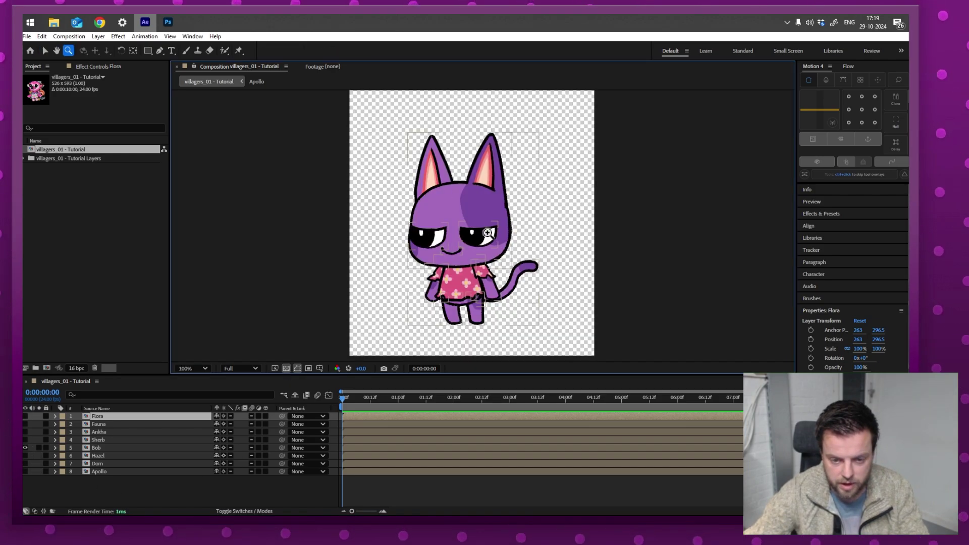
pyautogui.press('v')
pyautogui.click(456, 231)
pyautogui.moveTo(456, 227); pyautogui.dragTo(452, 236)
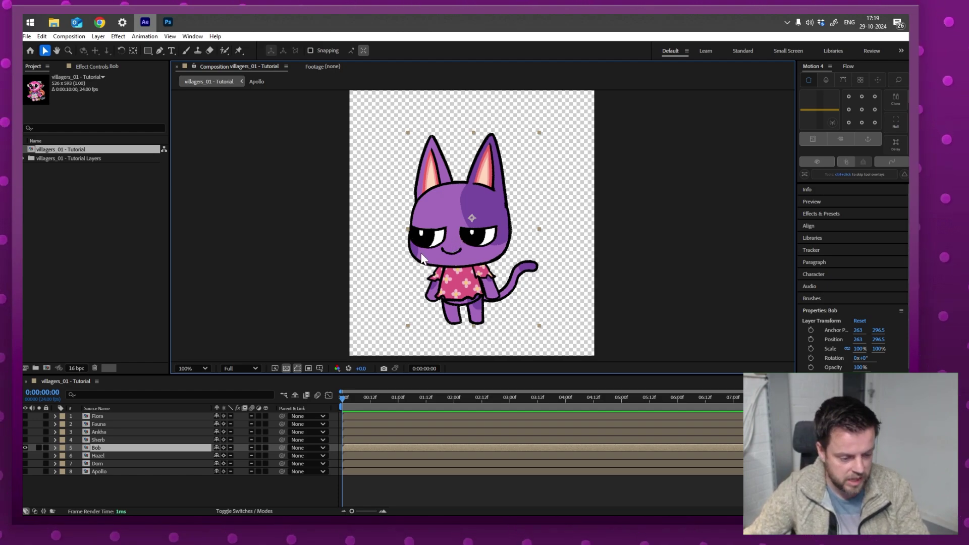
# Reveal the Bob layer's source in the project and move that composition out of the villagers_01 - Tutorial Layers folder.
pyautogui.rightClick(98, 448)
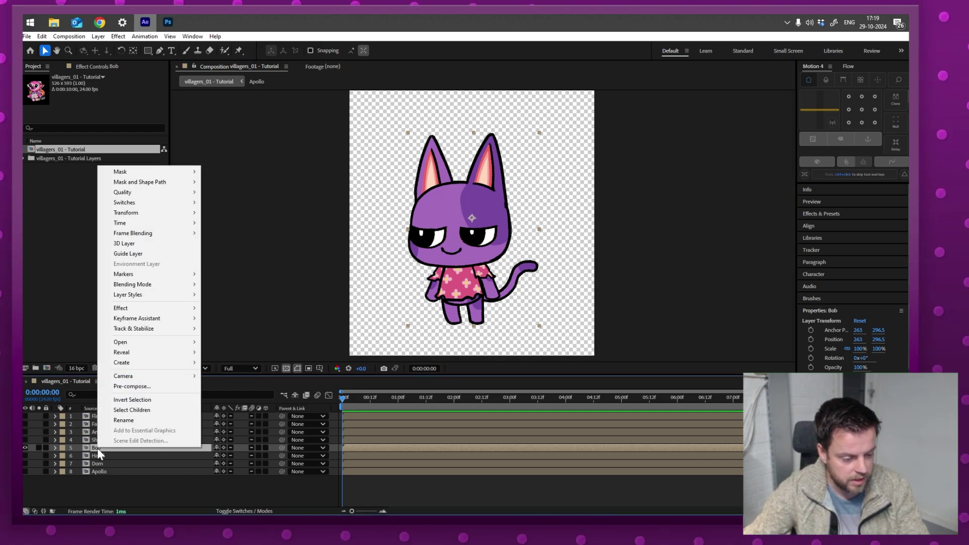
pyautogui.moveTo(174, 352)
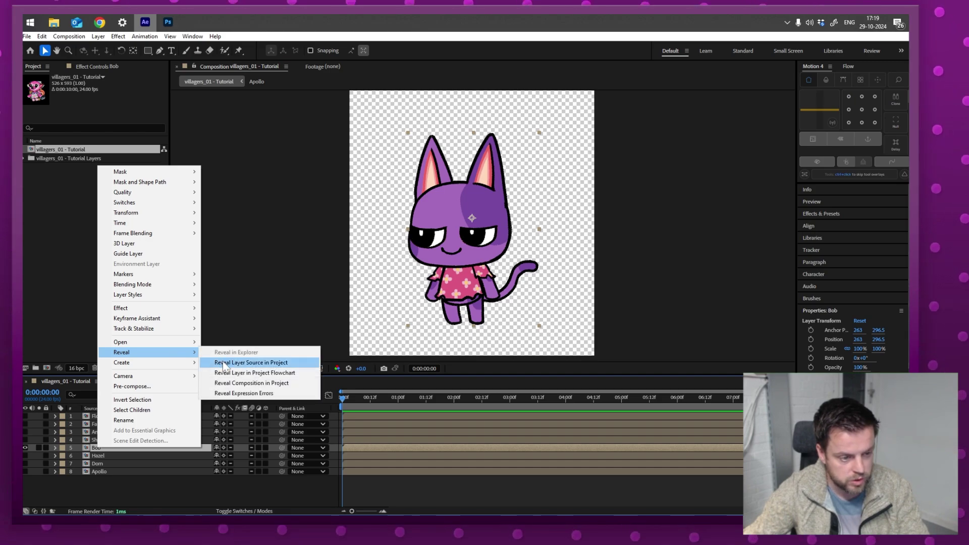
pyautogui.click(222, 363)
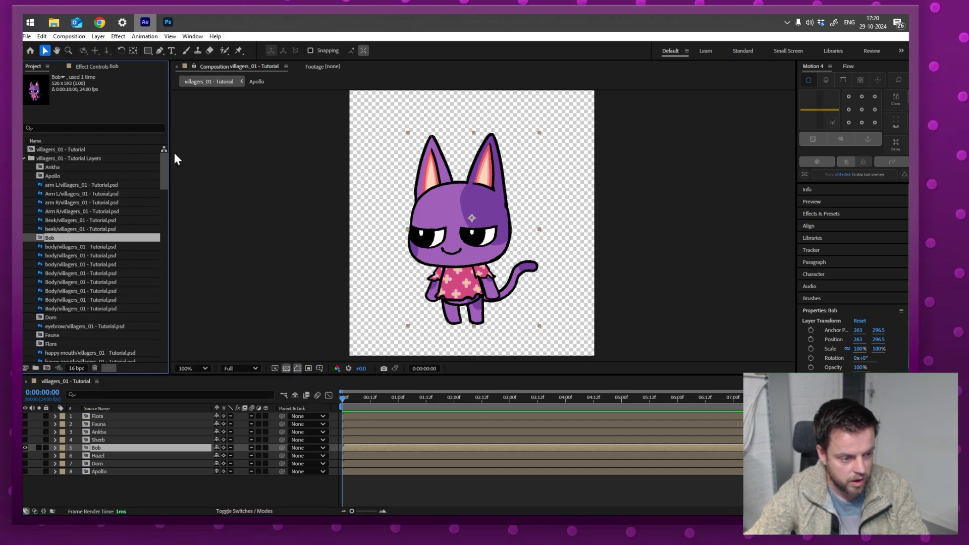
pyautogui.moveTo(52, 241); pyautogui.dragTo(28, 244)
# Create a project folder named Comps and put the Bob composition inside it.
pyautogui.click(36, 368)
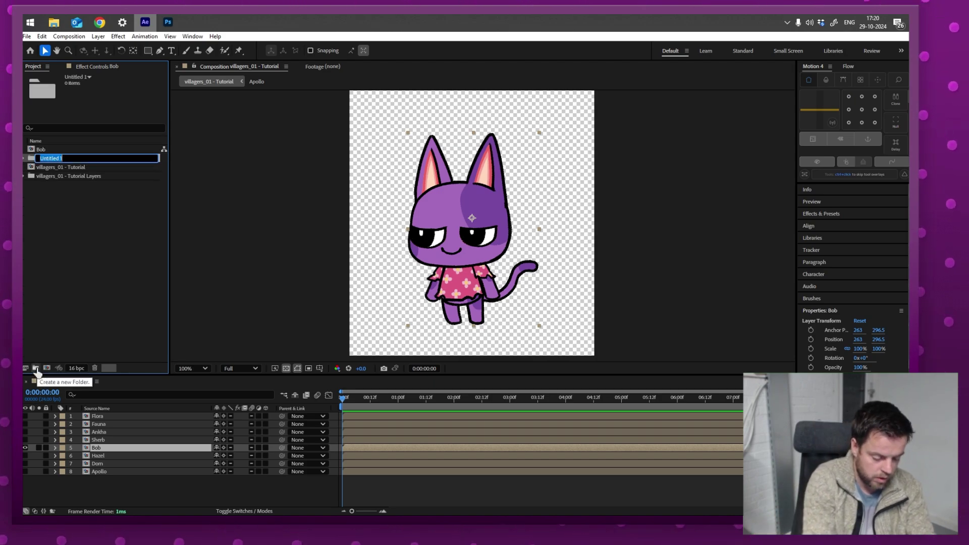
pyautogui.write('Comps')
pyautogui.press('Return')
pyautogui.moveTo(42, 149); pyautogui.dragTo(26, 156)
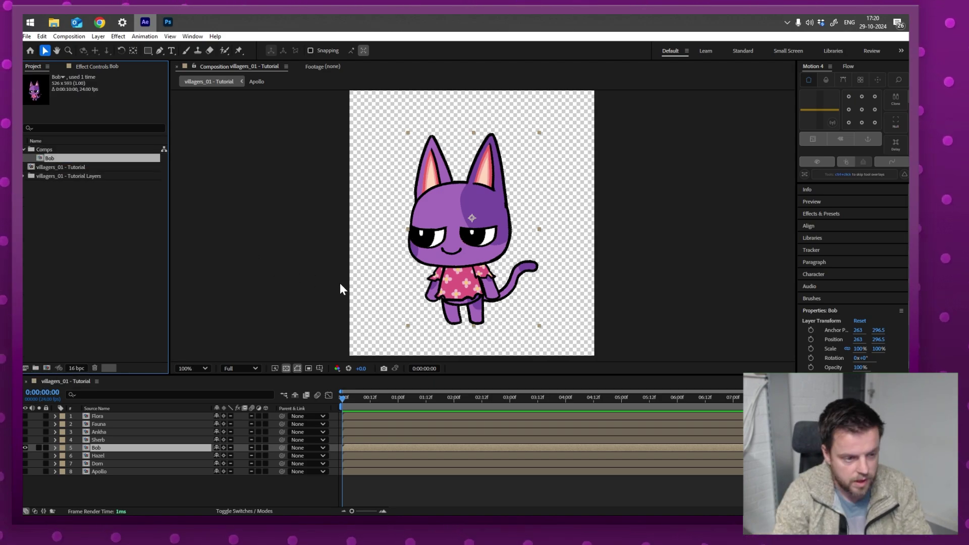
# Rename the Bob composition as Bob - Setup and open it.
pyautogui.press('Return')
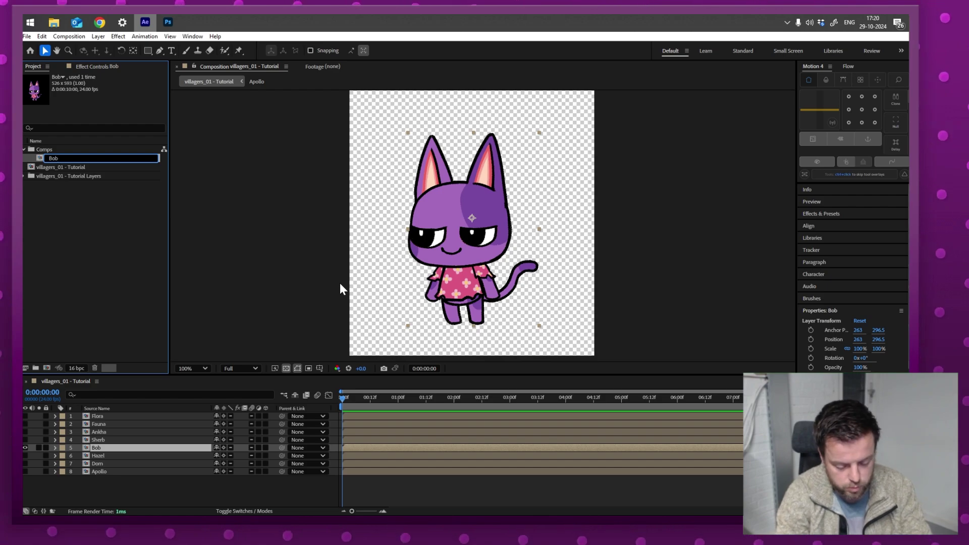
pyautogui.write('-')
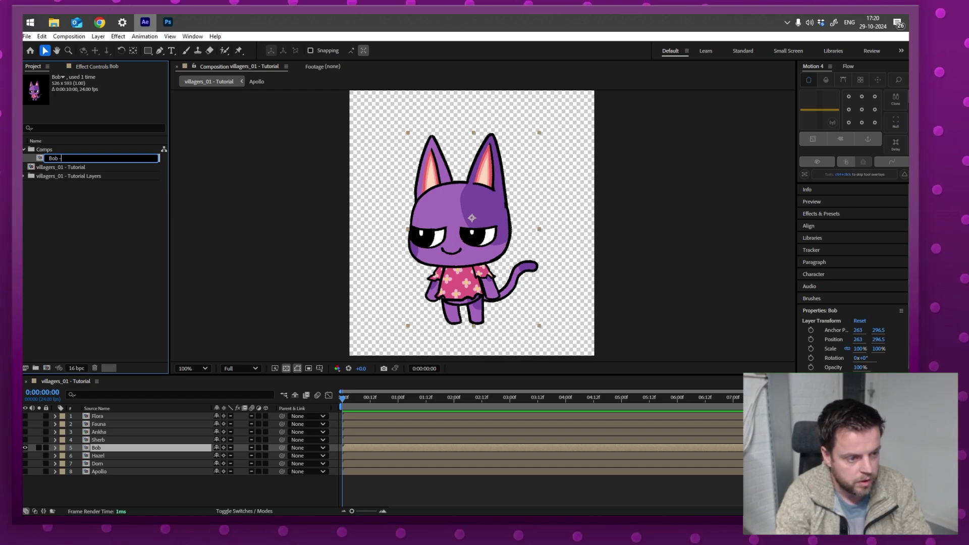
pyautogui.write(' Setup')
pyautogui.press('Return')
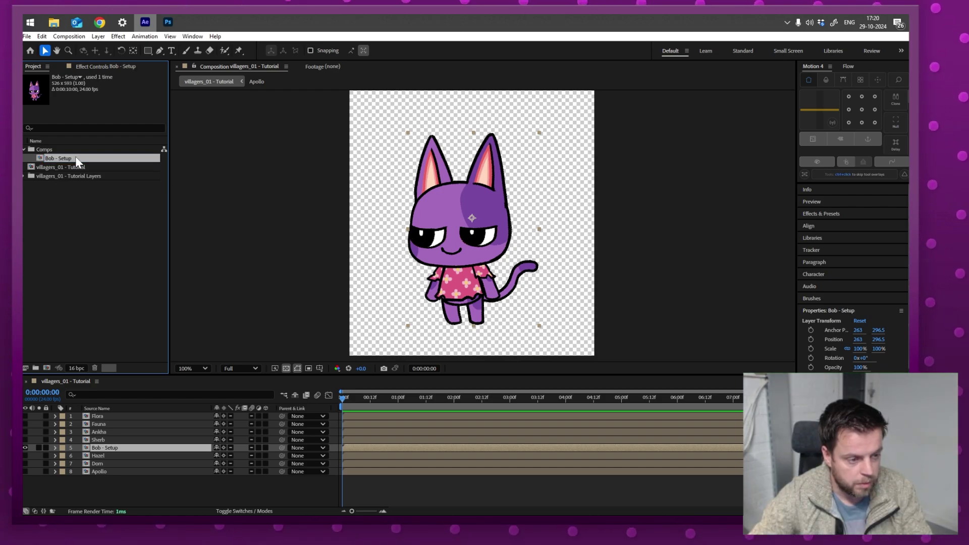
pyautogui.doubleClick(75, 156)
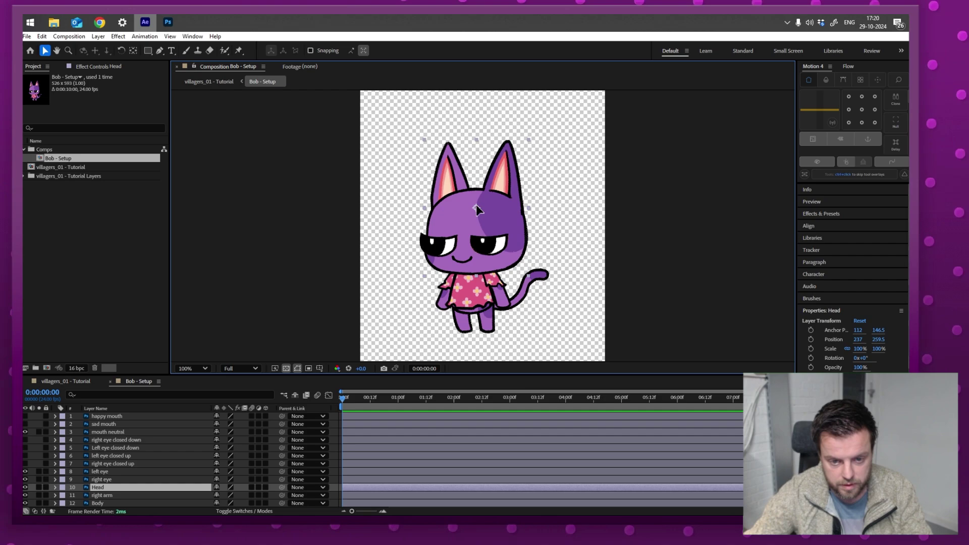
# Try moving the unparented head in the composition view and undo the move.
pyautogui.click(485, 245)
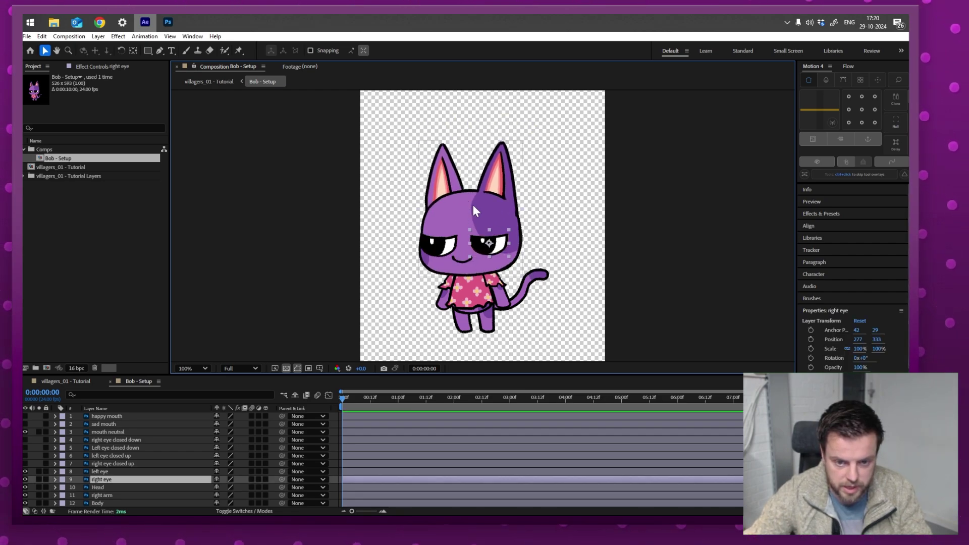
pyautogui.moveTo(473, 205)
pyautogui.mouseDown()
pyautogui.moveTo(476, 196)
pyautogui.moveTo(488, 212)
pyautogui.mouseUp()
pyautogui.hotkey('ctrl', 'z')
# Parent the Head layer to the Body layer and check the link by briefly moving the body.
pyautogui.scroll(-2, 146, 457)
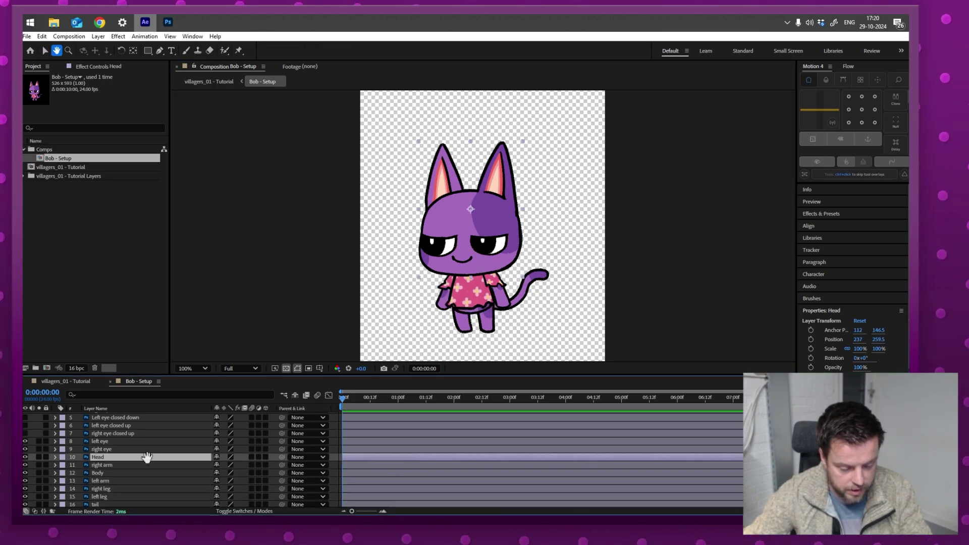
pyautogui.moveTo(147, 457); pyautogui.dragTo(153, 454)
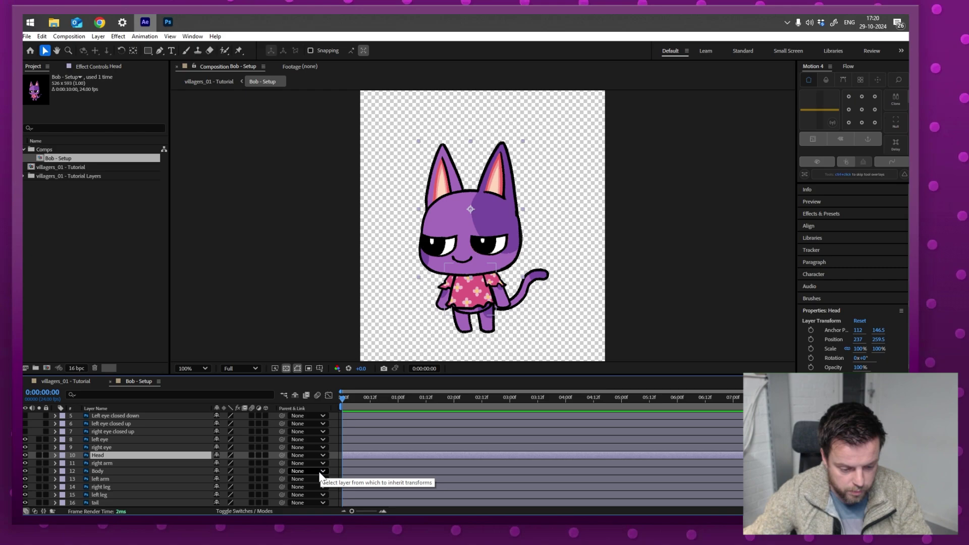
pyautogui.moveTo(281, 455); pyautogui.dragTo(129, 472)
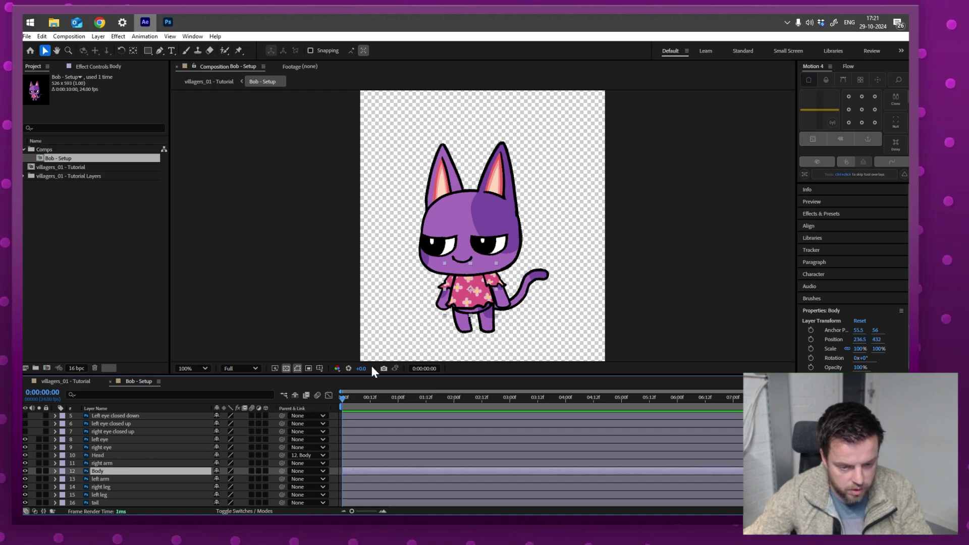
pyautogui.moveTo(474, 296); pyautogui.dragTo(470, 284)
pyautogui.hotkey('ctrl', 'z')
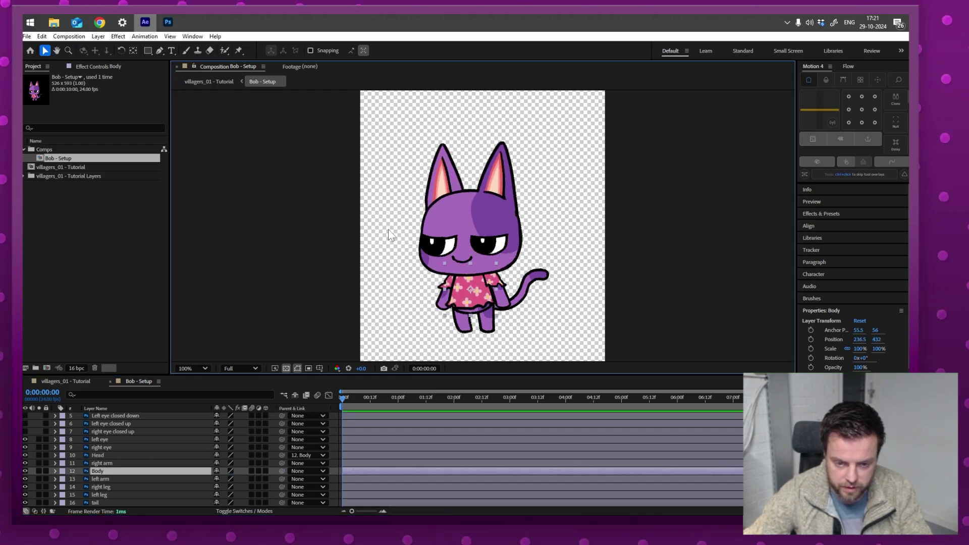
# Parent all mouth and eye layers, from happy mouth to right eye, to the Head layer.
pyautogui.scroll(2, 118, 444)
pyautogui.click(118, 416)
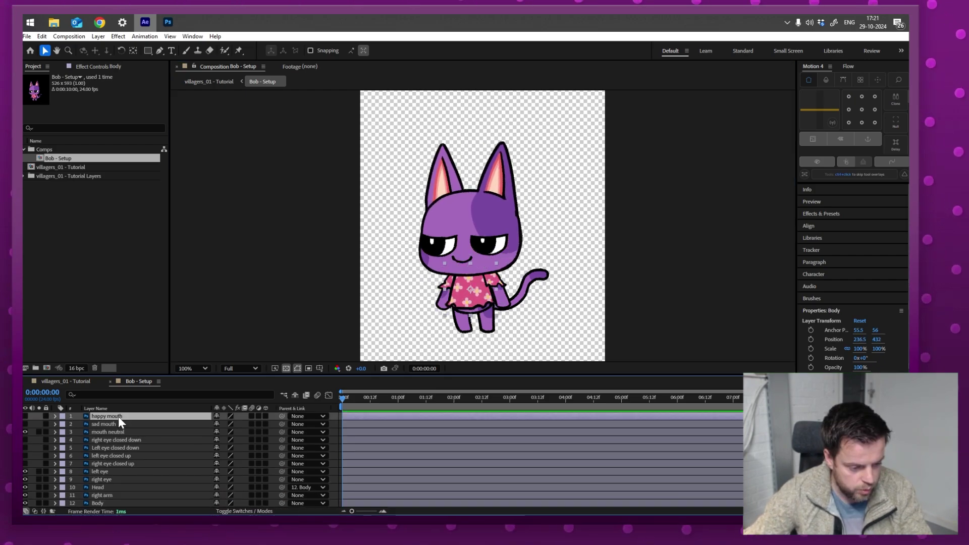
pyautogui.keyDown('shift'); pyautogui.click(129, 479); pyautogui.keyUp('shift')
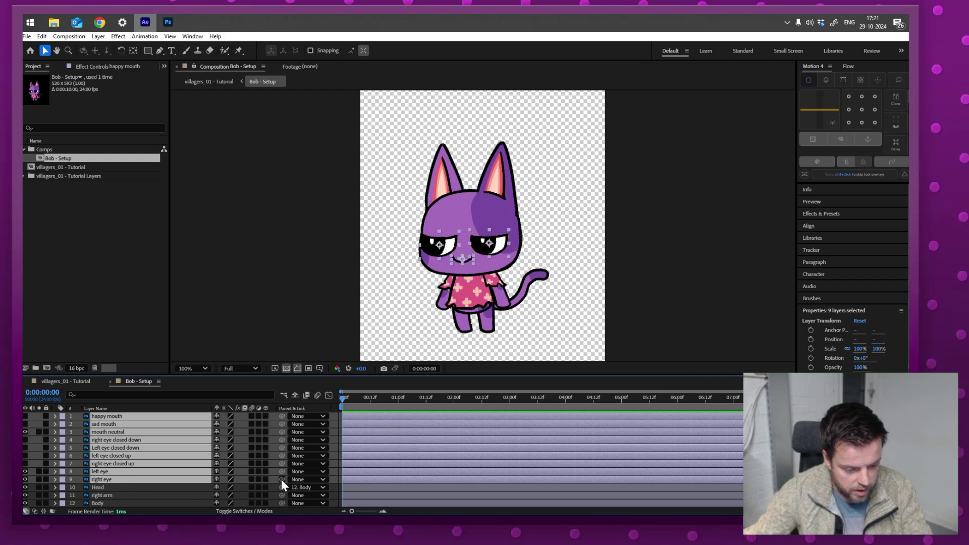
pyautogui.moveTo(282, 480); pyautogui.dragTo(275, 486)
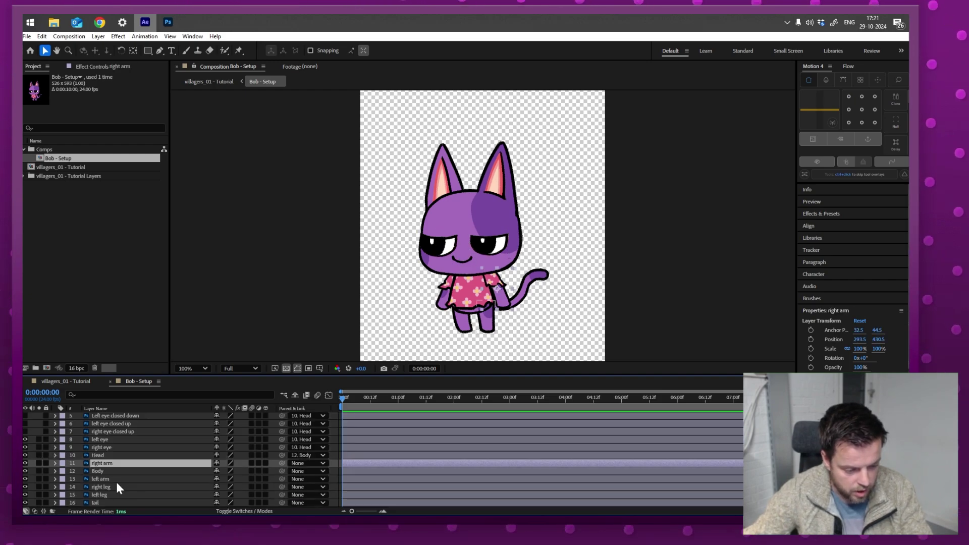
# Parent the right arm, left arm and tail layers to the Body layer.
pyautogui.keyDown('ctrl'); pyautogui.click(116, 479); pyautogui.keyUp('ctrl')
pyautogui.keyDown('ctrl'); pyautogui.click(108, 503); pyautogui.keyUp('ctrl')
pyautogui.moveTo(283, 478); pyautogui.dragTo(166, 475)
# Test the parenting by moving and rotating the body with the legs left unparented, and undo the changes.
pyautogui.click(146, 487)
pyautogui.keyDown('ctrl'); pyautogui.click(146, 492); pyautogui.keyUp('ctrl')
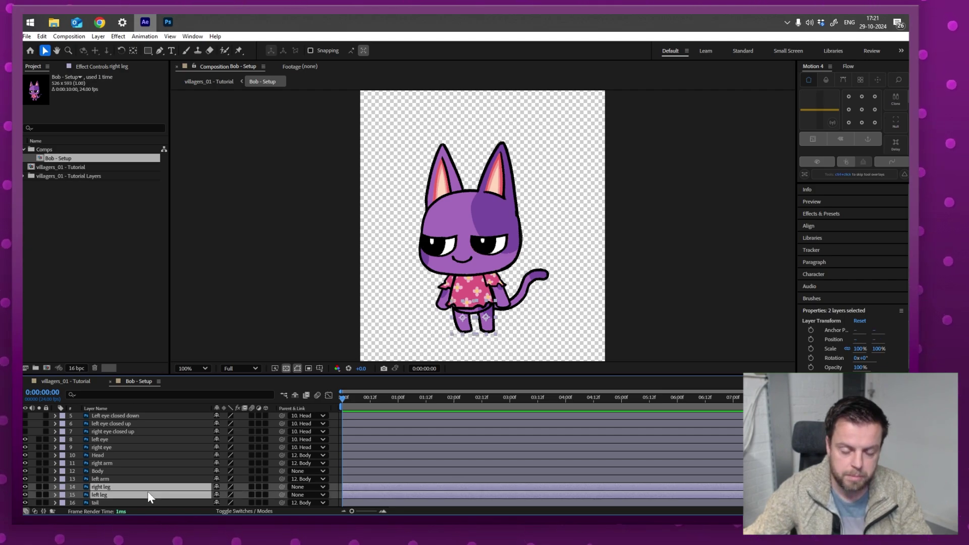
pyautogui.click(475, 281)
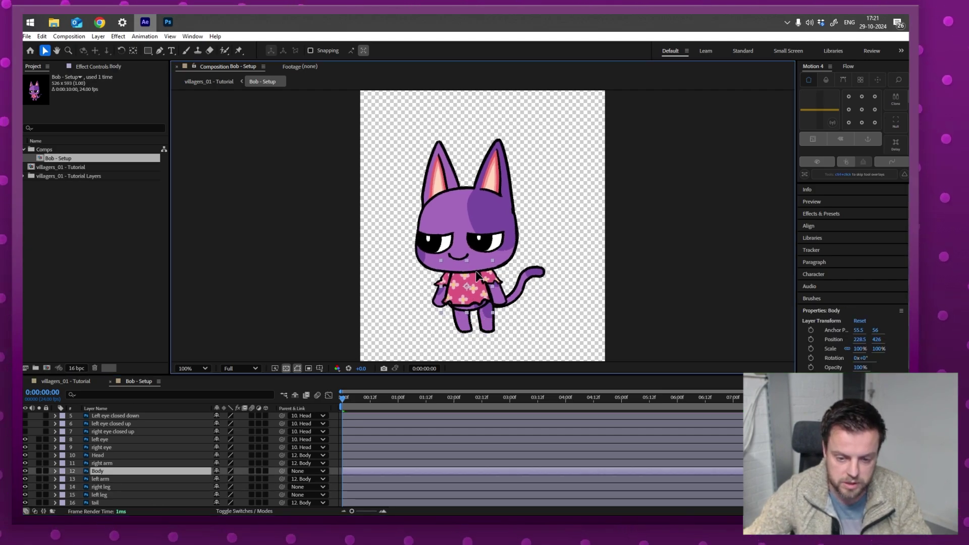
pyautogui.moveTo(477, 273); pyautogui.dragTo(472, 275)
pyautogui.press('w')
pyautogui.moveTo(473, 275); pyautogui.dragTo(498, 322)
pyautogui.hotkey('ctrl', 'z')
pyautogui.hotkey('ctrl', 'z')
pyautogui.hotkey('ctrl', 'z')
# Try rotating the head around its central anchor point and undo the rotation.
pyautogui.click(497, 197)
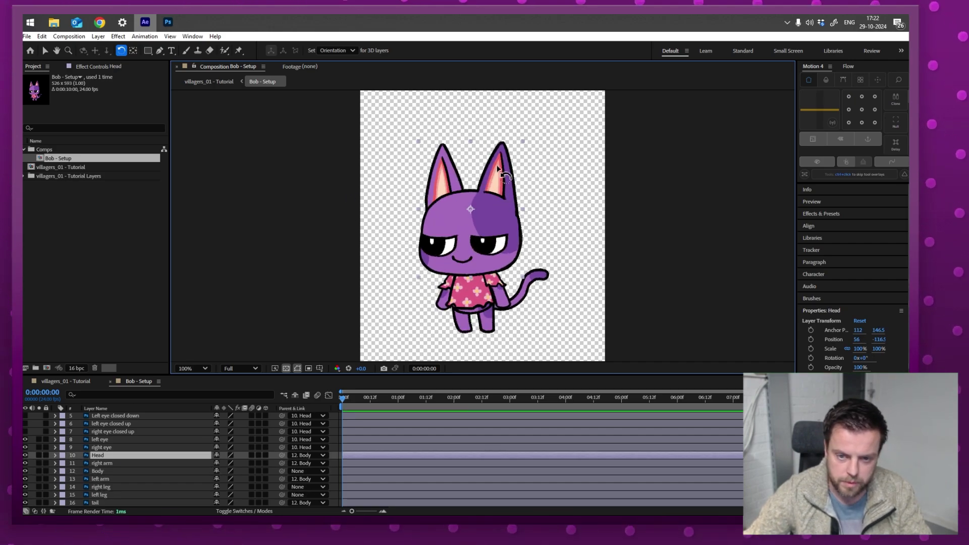
pyautogui.moveTo(504, 169); pyautogui.dragTo(467, 272)
pyautogui.hotkey('ctrl', 'z')
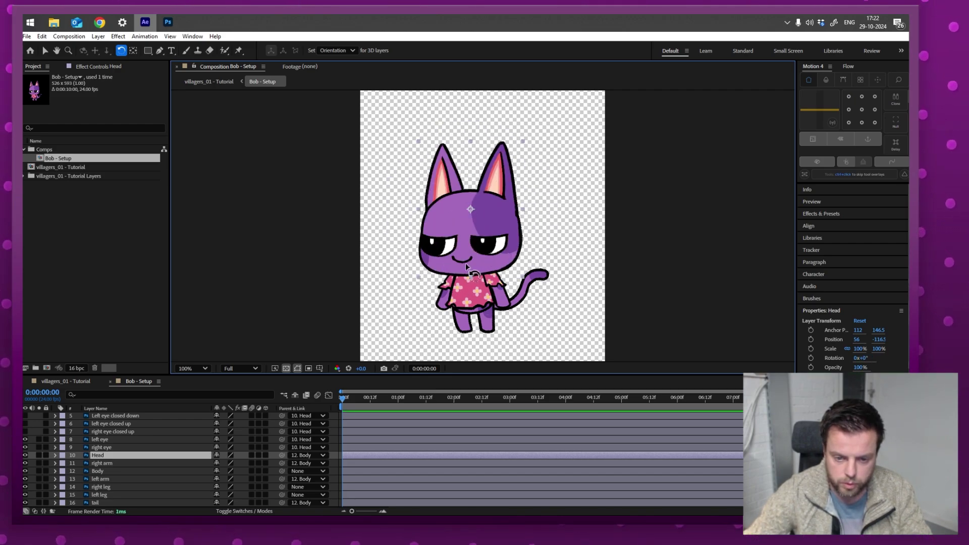
# Move the head's anchor point down to the neck and test how the head rotates around it.
pyautogui.click(133, 51)
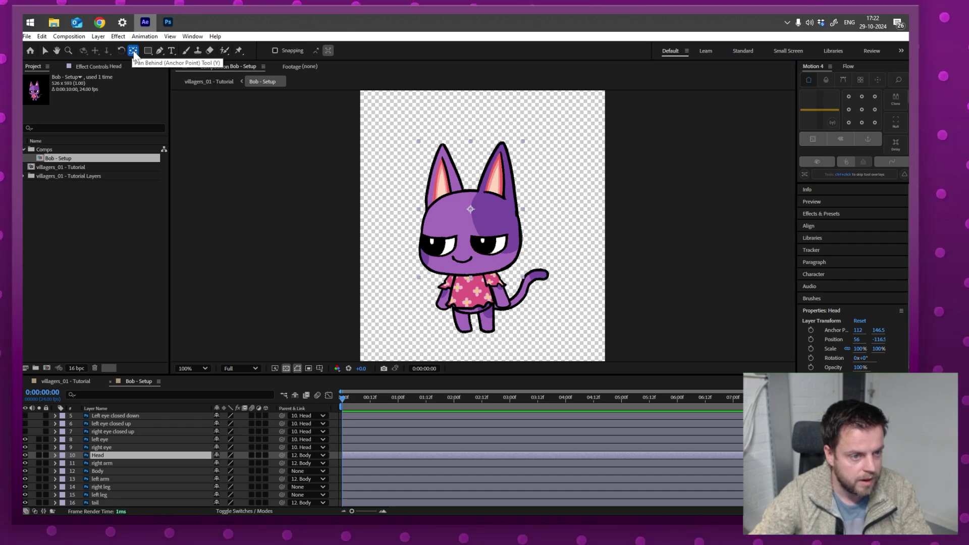
pyautogui.moveTo(470, 209); pyautogui.dragTo(468, 268)
pyautogui.click(121, 51)
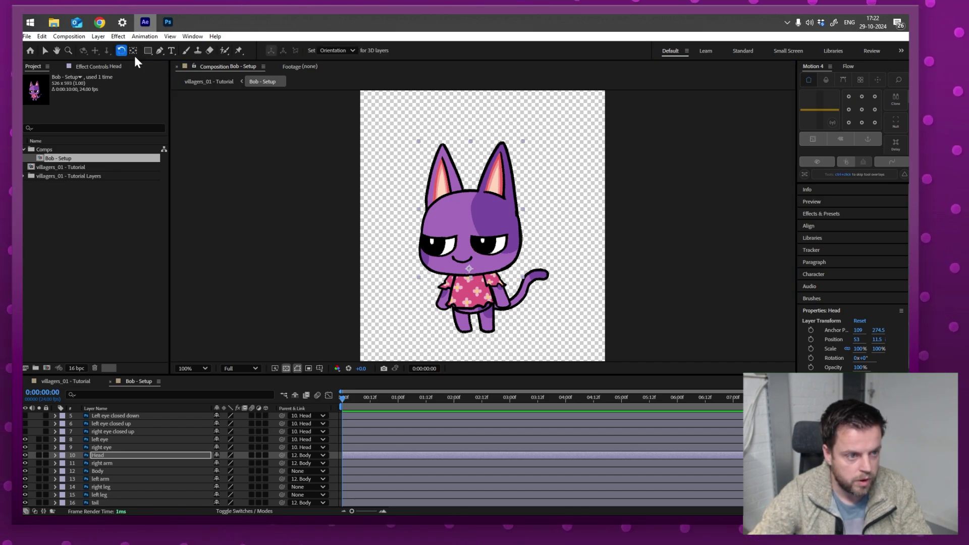
pyautogui.moveTo(515, 227); pyautogui.dragTo(499, 297)
# Move the anchor points of the arms, tail and legs to the joints where they attach to the body.
pyautogui.click(500, 302)
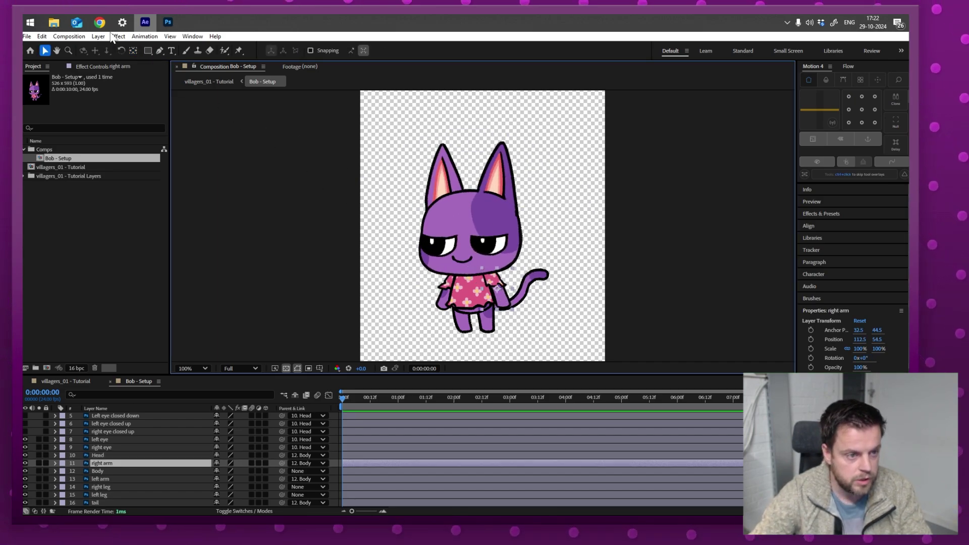
pyautogui.click(132, 50)
pyautogui.moveTo(498, 288)
pyautogui.mouseDown()
pyautogui.moveTo(490, 274)
pyautogui.moveTo(490, 303)
pyautogui.mouseUp()
pyautogui.click(440, 298)
pyautogui.click(520, 294)
pyautogui.press('v')
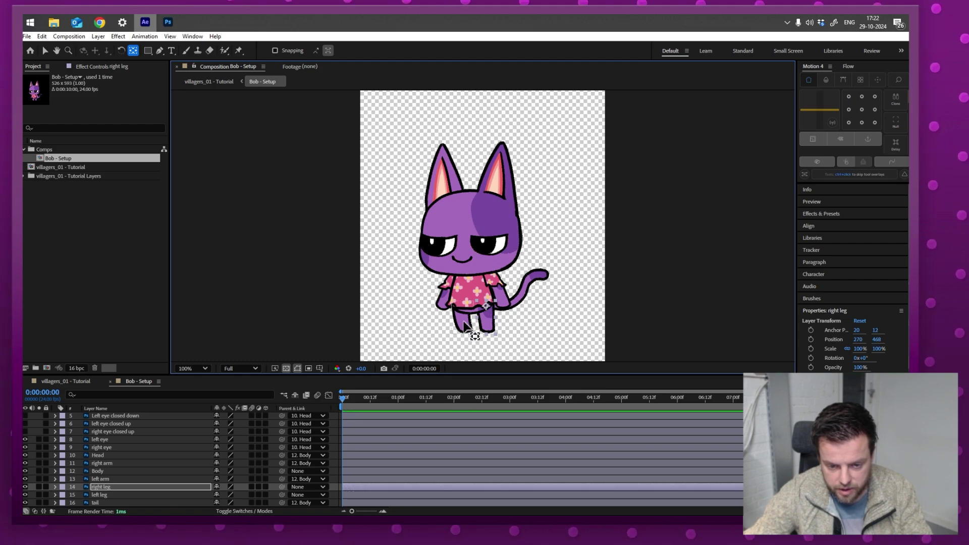
# Test the new pivots by rotating the tail, left arm, head and right arm, undoing each rotation.
pyautogui.click(455, 248)
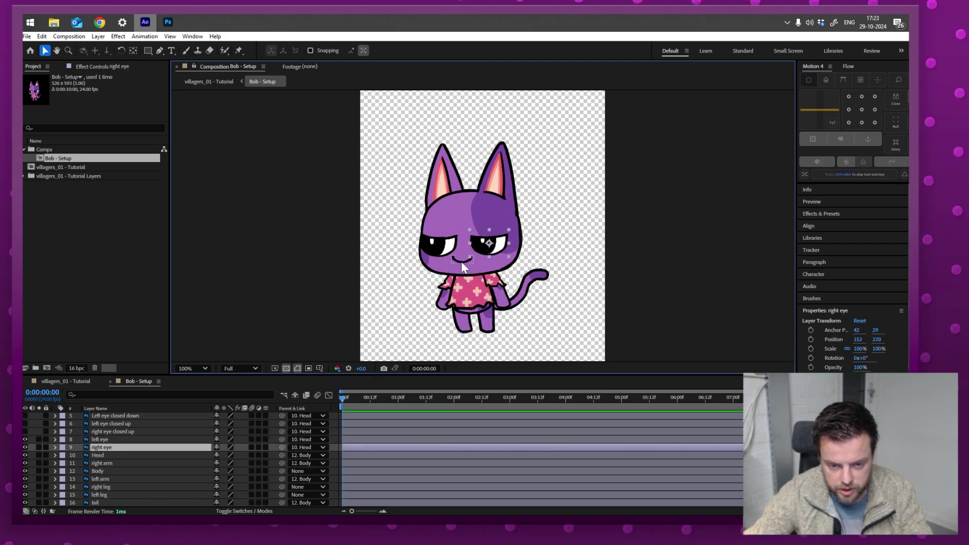
pyautogui.click(464, 266)
pyautogui.press('w')
pyautogui.moveTo(502, 304); pyautogui.dragTo(571, 284)
pyautogui.hotkey('ctrl', 'z')
pyautogui.hotkey('ctrl', 'z')
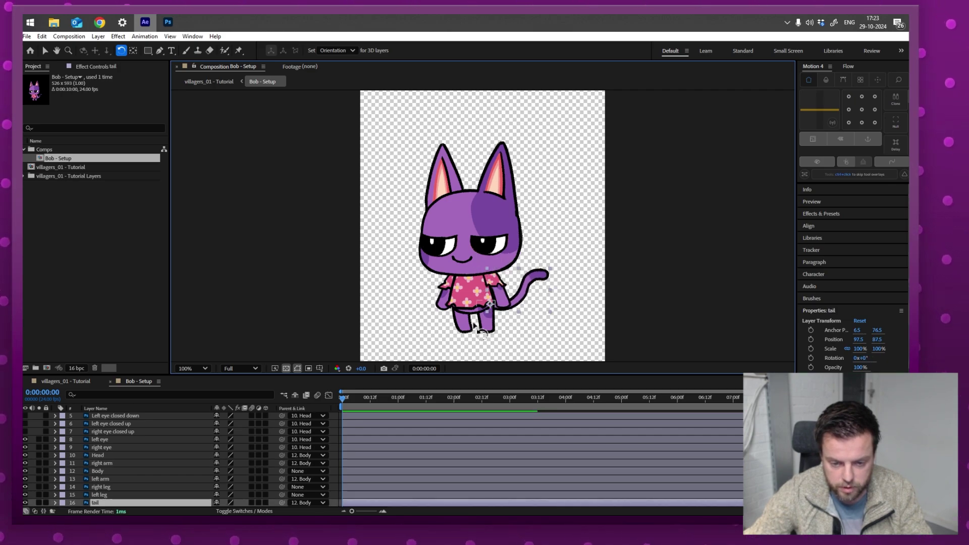
pyautogui.moveTo(443, 299); pyautogui.dragTo(435, 287)
pyautogui.hotkey('ctrl', 'z')
pyautogui.moveTo(471, 220); pyautogui.dragTo(454, 212)
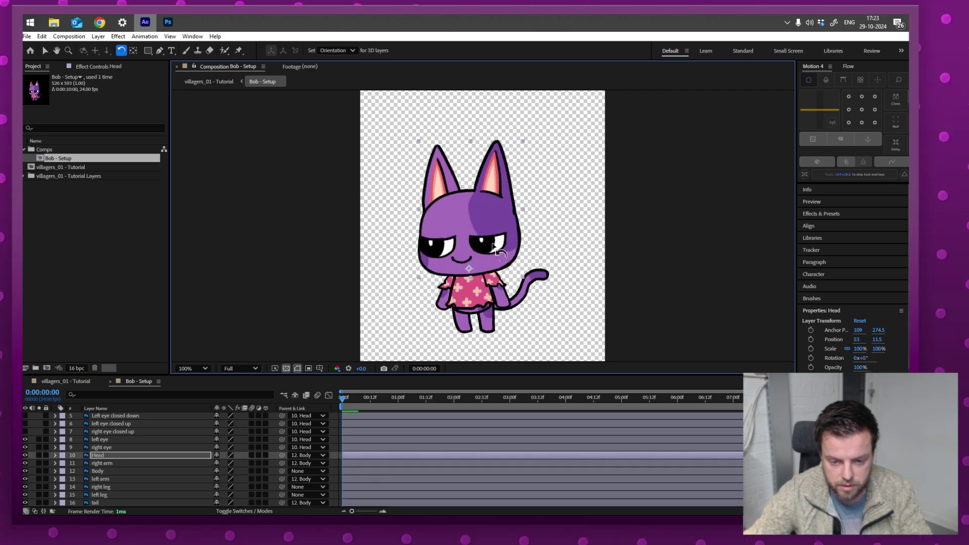
pyautogui.hotkey('ctrl', 'z')
pyautogui.moveTo(503, 302); pyautogui.dragTo(527, 272)
pyautogui.hotkey('ctrl', 'z')
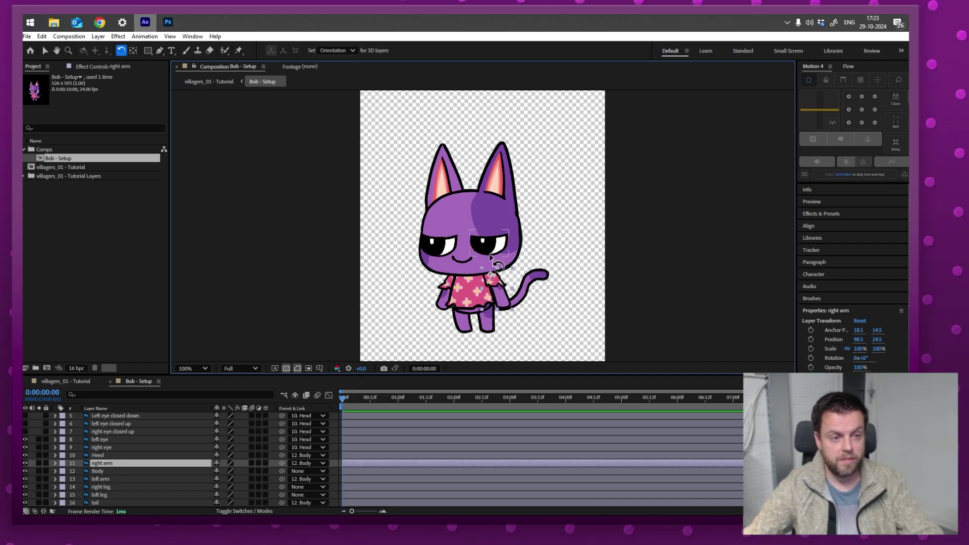
# Place Puppet pins at the right arm's shoulder, elbow and hand, and test how the arm bends.
pyautogui.click(239, 50)
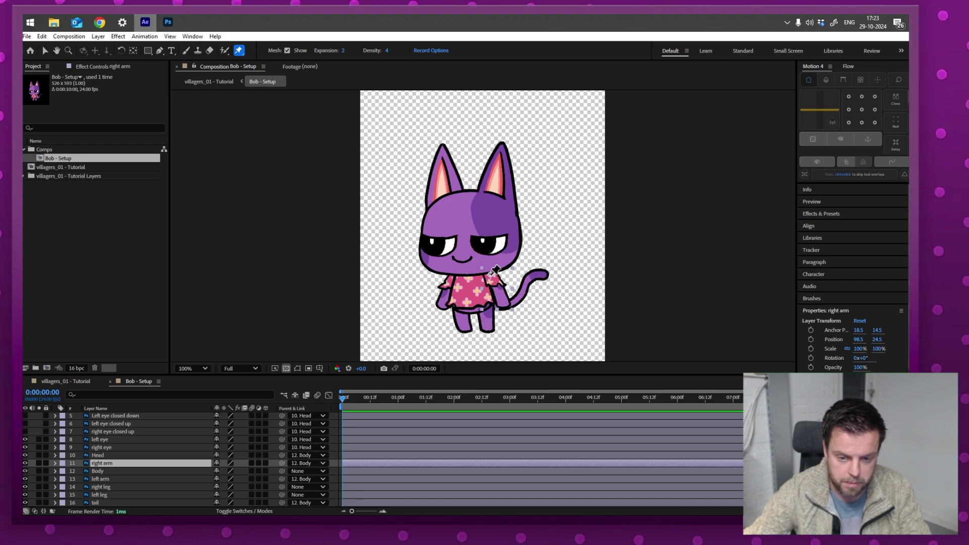
pyautogui.click(491, 275)
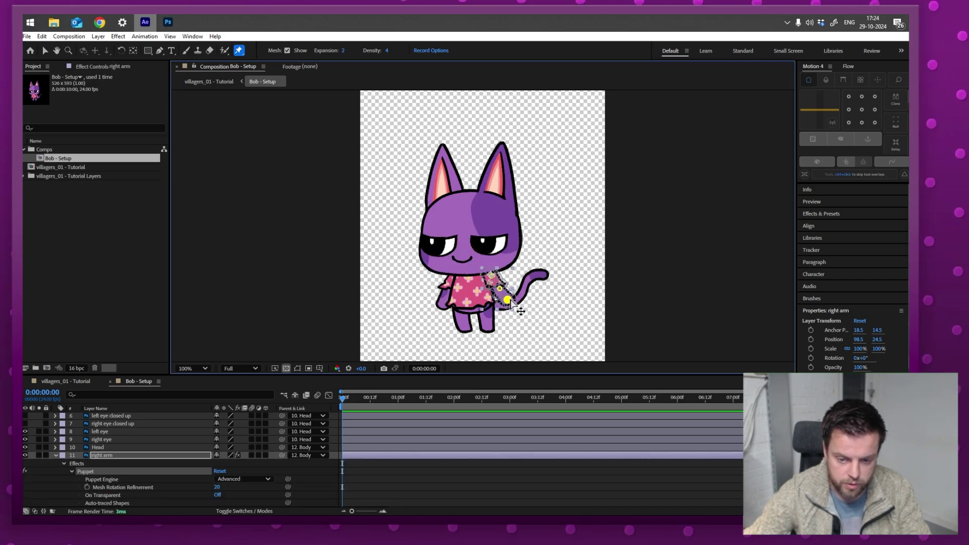
pyautogui.moveTo(510, 299)
pyautogui.mouseDown()
pyautogui.moveTo(521, 277)
pyautogui.moveTo(506, 307)
pyautogui.moveTo(525, 277)
pyautogui.moveTo(503, 303)
pyautogui.mouseUp()
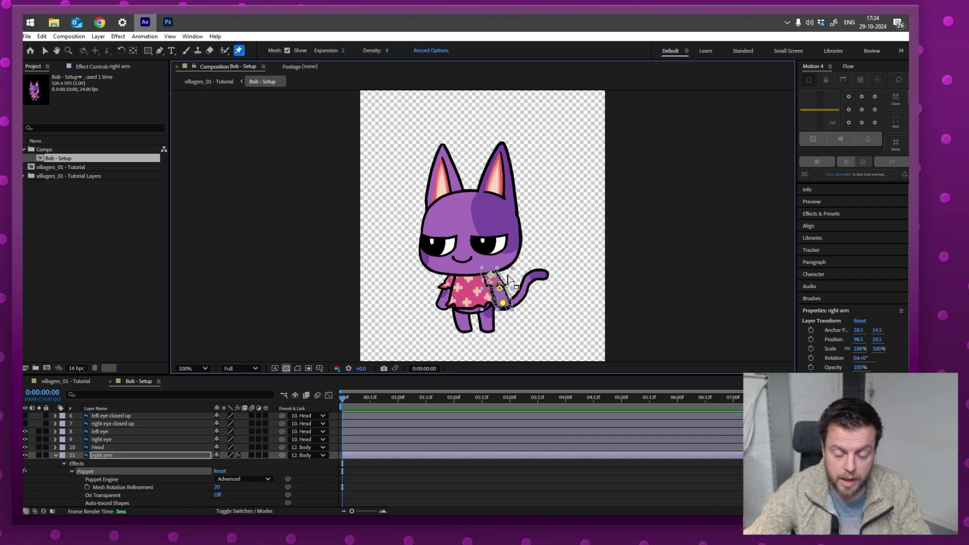
pyautogui.moveTo(503, 305)
pyautogui.mouseDown()
pyautogui.moveTo(539, 276)
pyautogui.moveTo(512, 245)
pyautogui.moveTo(550, 217)
pyautogui.moveTo(497, 183)
pyautogui.moveTo(429, 328)
pyautogui.moveTo(514, 303)
pyautogui.mouseUp()
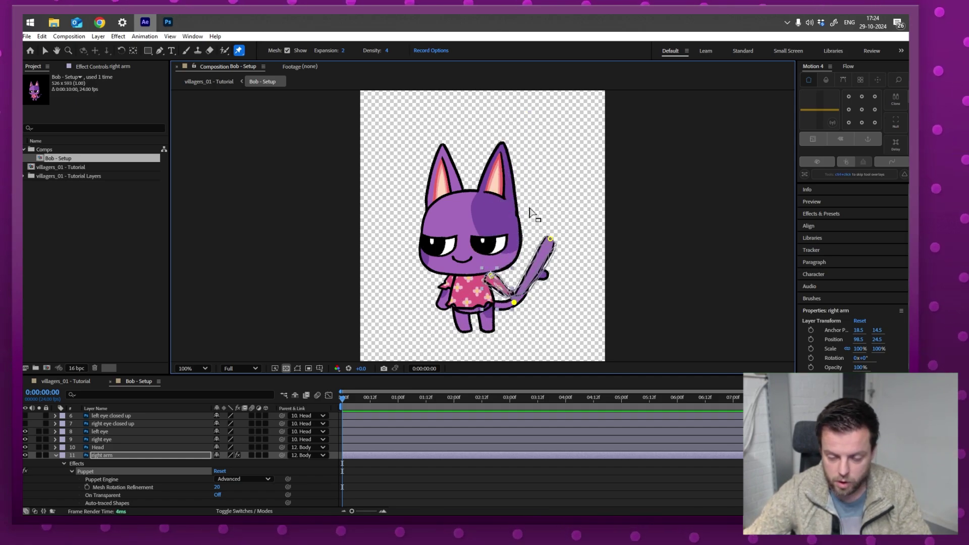
# Add Puppet pins to the left arm at the shoulder, elbow and hand.
pyautogui.press('v')
pyautogui.click(440, 306)
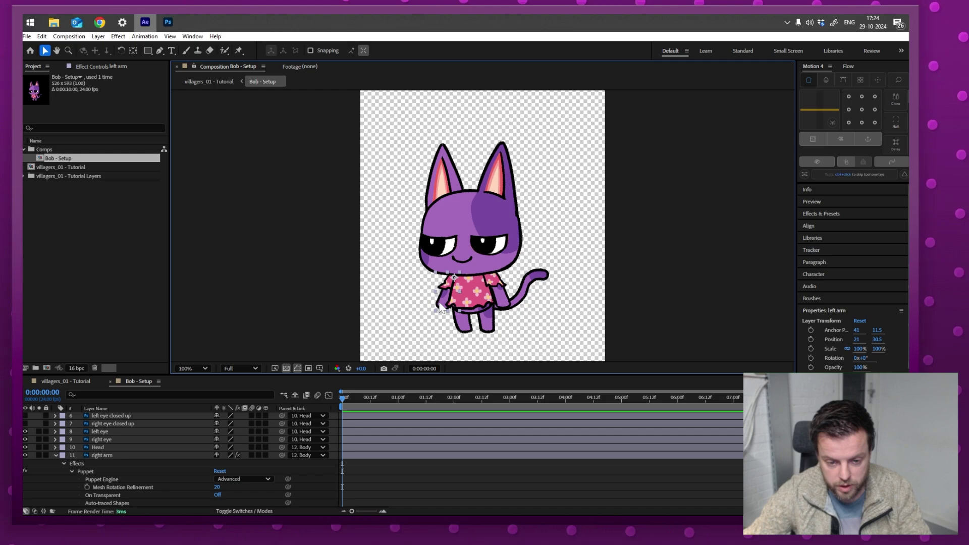
pyautogui.click(239, 50)
pyautogui.click(456, 278)
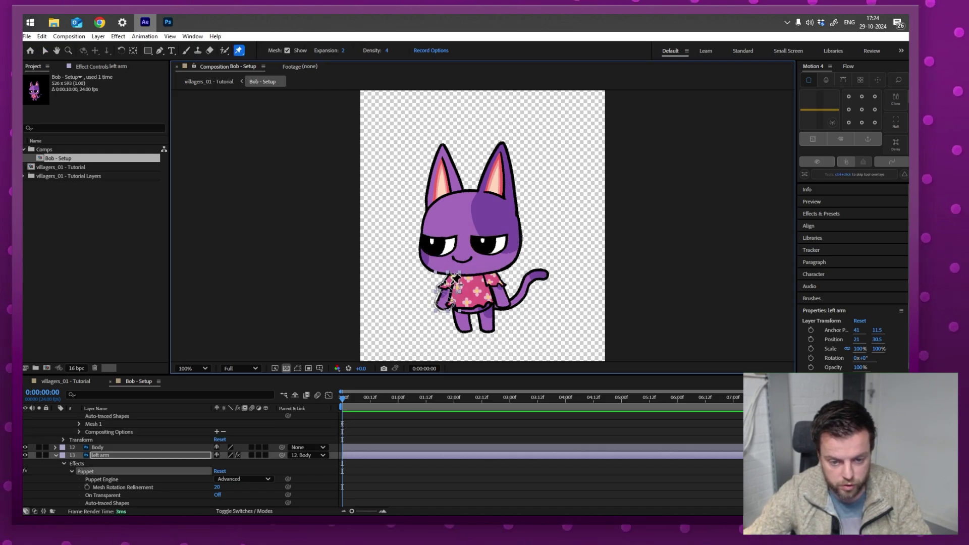
# Add Puppet pins along the tail at its base, middle and tip.
pyautogui.press('v')
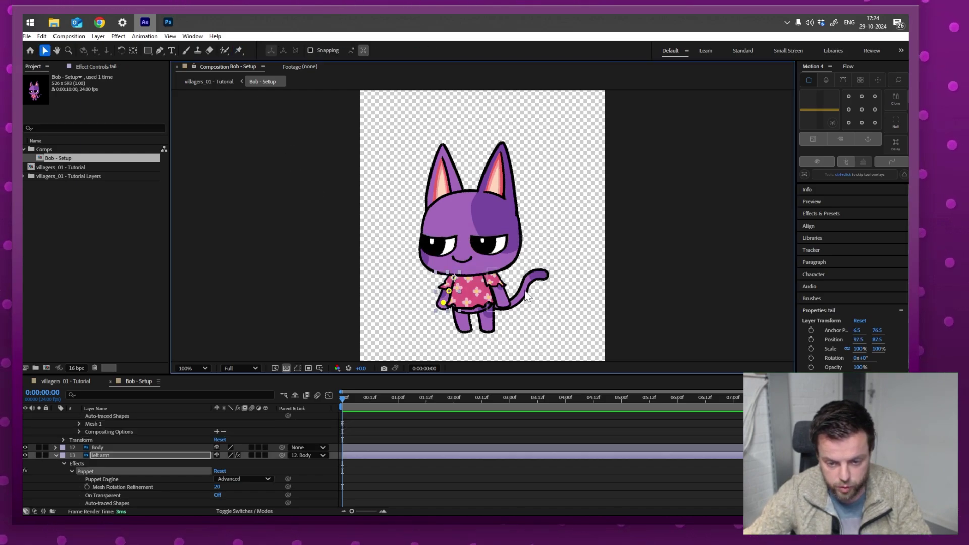
pyautogui.click(529, 294)
pyautogui.click(239, 51)
pyautogui.click(494, 305)
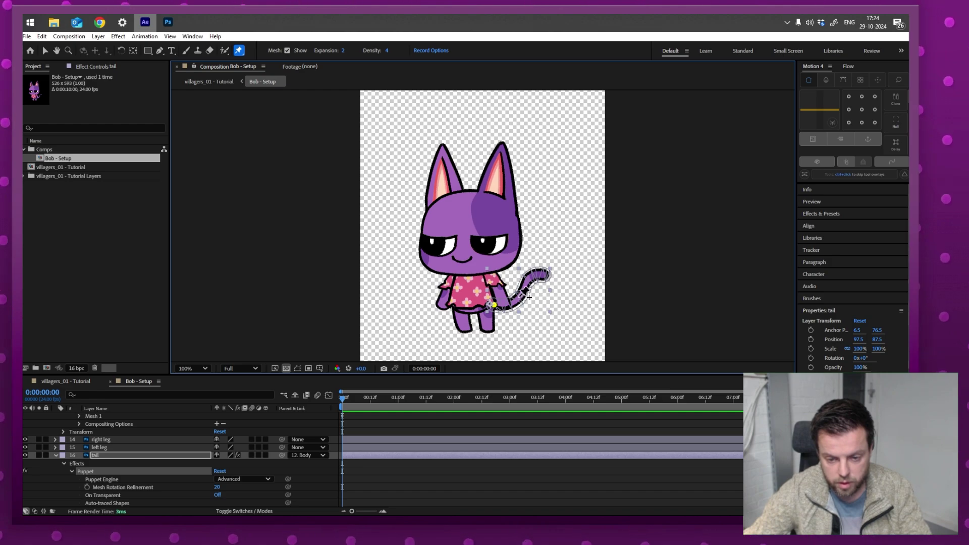
pyautogui.click(520, 294)
pyautogui.moveTo(542, 281); pyautogui.dragTo(552, 274)
# Place Puppet pins on the left leg at the hip, knee and foot.
pyautogui.press('v')
pyautogui.click(461, 320)
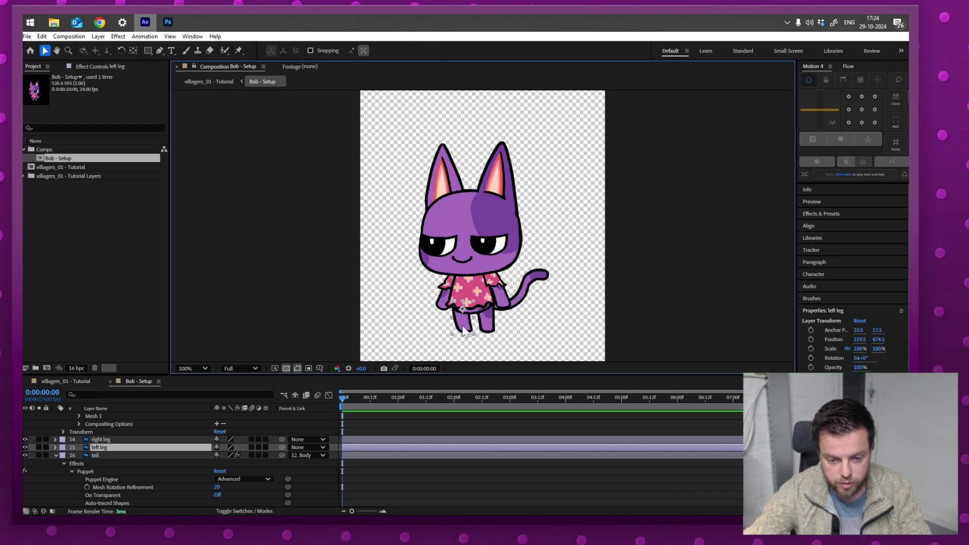
pyautogui.click(241, 49)
pyautogui.click(462, 318)
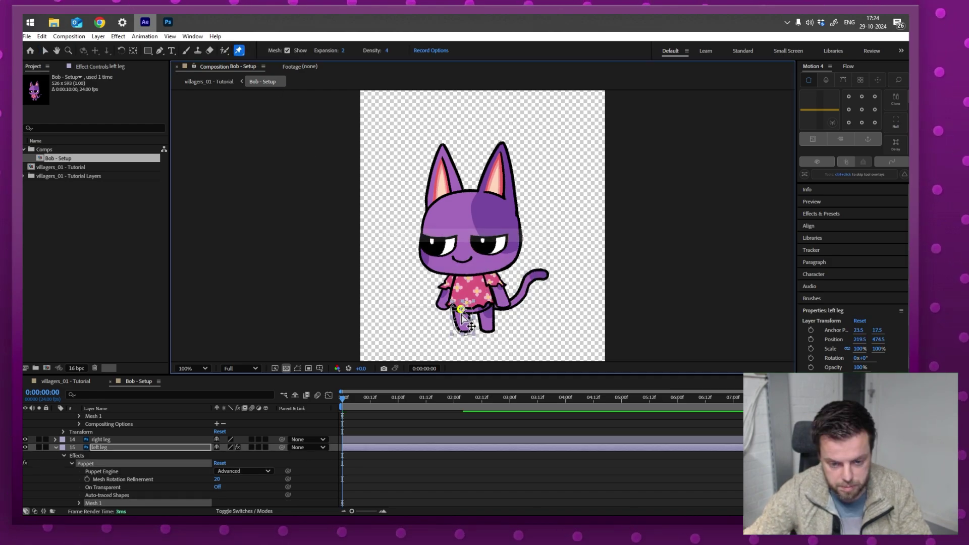
# Place Puppet pins on the right leg at the hip, knee and foot, then test the leg's bend and undo the test.
pyautogui.click(486, 318)
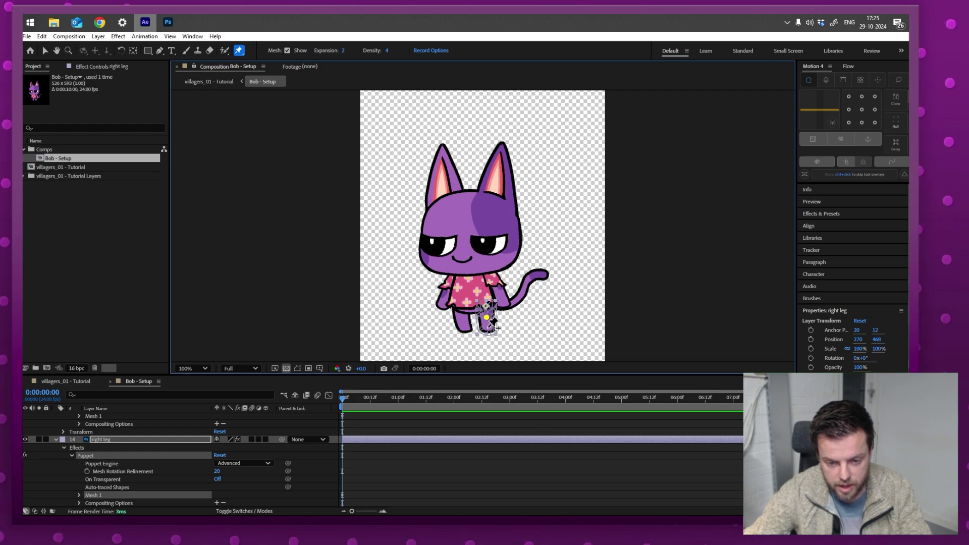
pyautogui.click(488, 327)
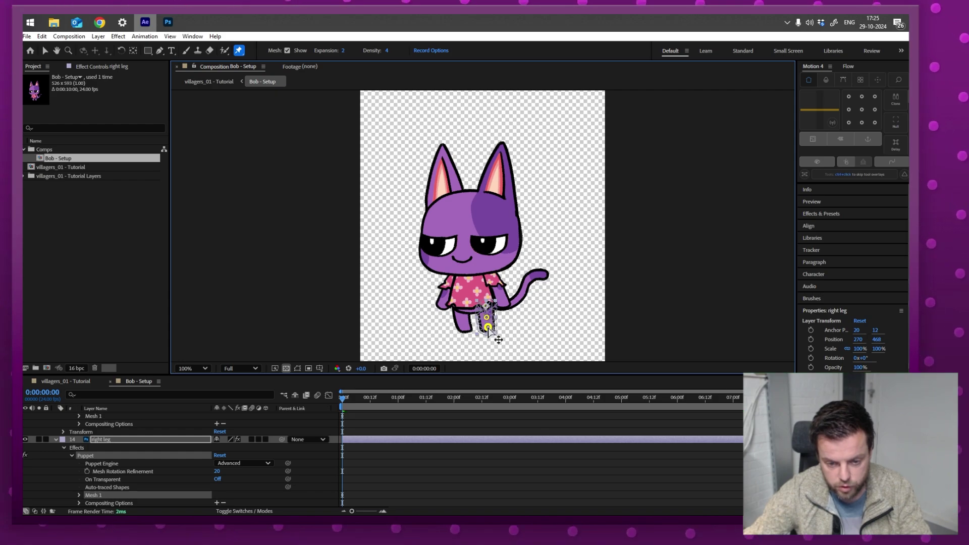
pyautogui.moveTo(486, 318); pyautogui.dragTo(509, 314)
pyautogui.click(490, 315)
pyautogui.hotkey('ctrl', 'z')
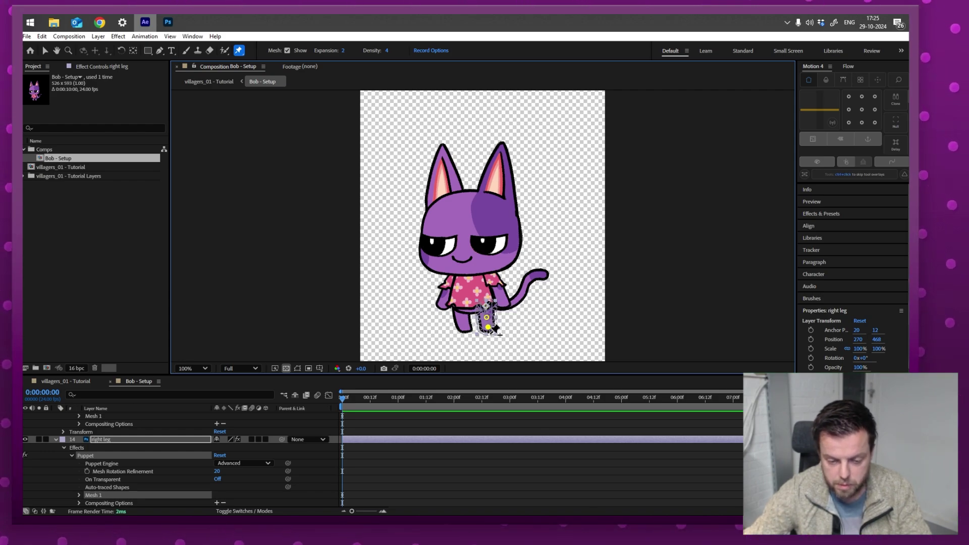
# Reveal the Position properties of all three Puppet pins in the right arm's mesh in the timeline.
pyautogui.press('v')
pyautogui.click(503, 298)
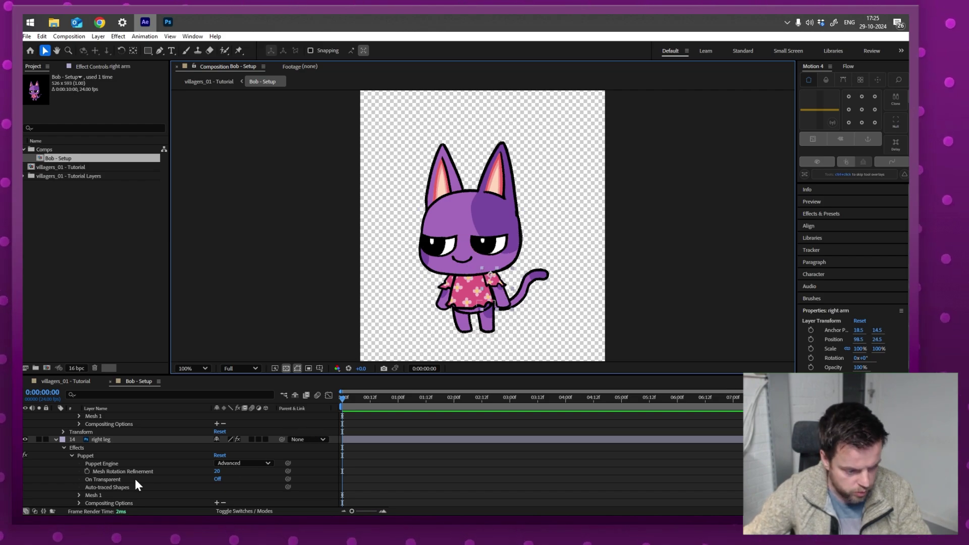
pyautogui.scroll(5, 166, 480)
pyautogui.moveTo(183, 450); pyautogui.dragTo(162, 423)
pyautogui.press('space')
pyautogui.press('v')
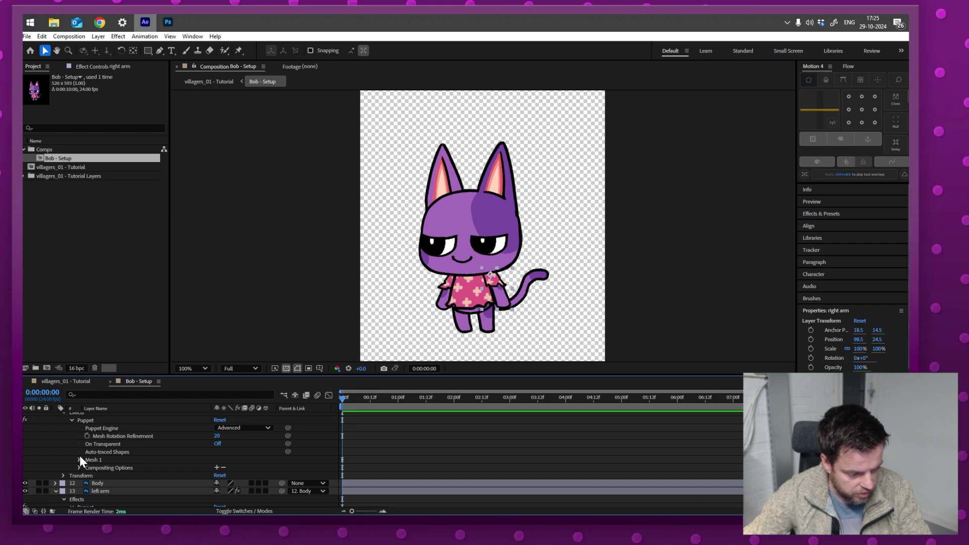
pyautogui.click(78, 459)
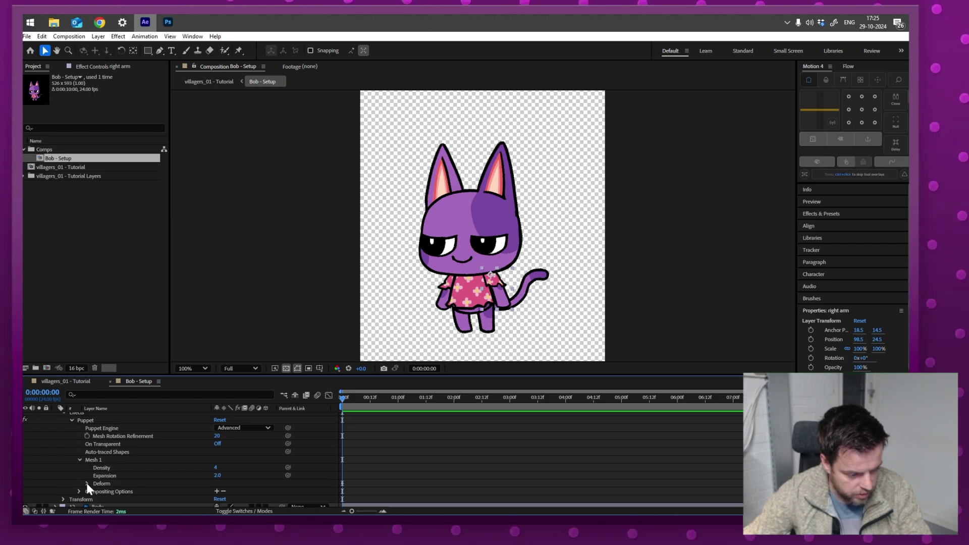
pyautogui.click(87, 483)
pyautogui.scroll(-2, 86, 480)
pyautogui.click(95, 464)
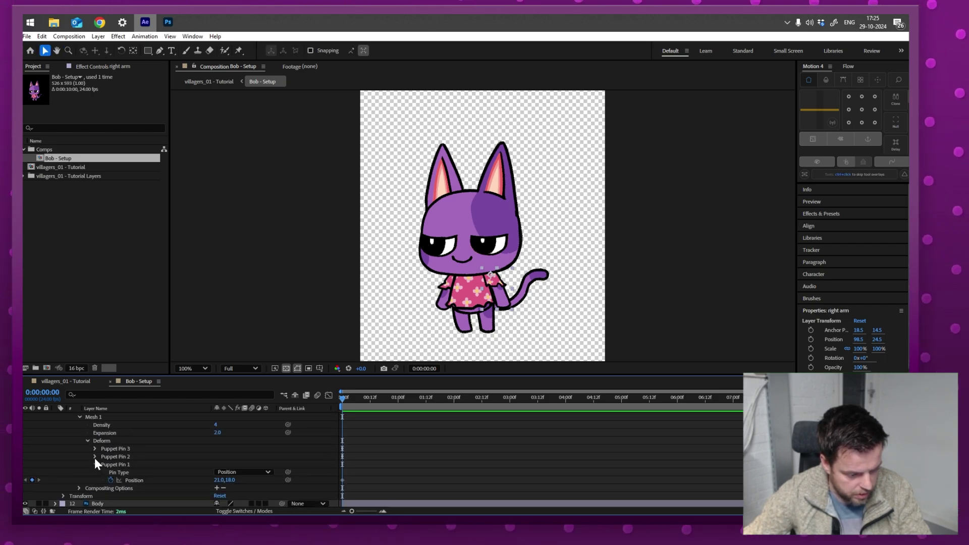
pyautogui.click(95, 456)
pyautogui.click(95, 448)
# Examine the right arm's three pins by selecting their Position keyframes at the first frame.
pyautogui.scroll(1, 155, 461)
pyautogui.moveTo(156, 461); pyautogui.dragTo(224, 314)
pyautogui.scroll(-5, 282, 449)
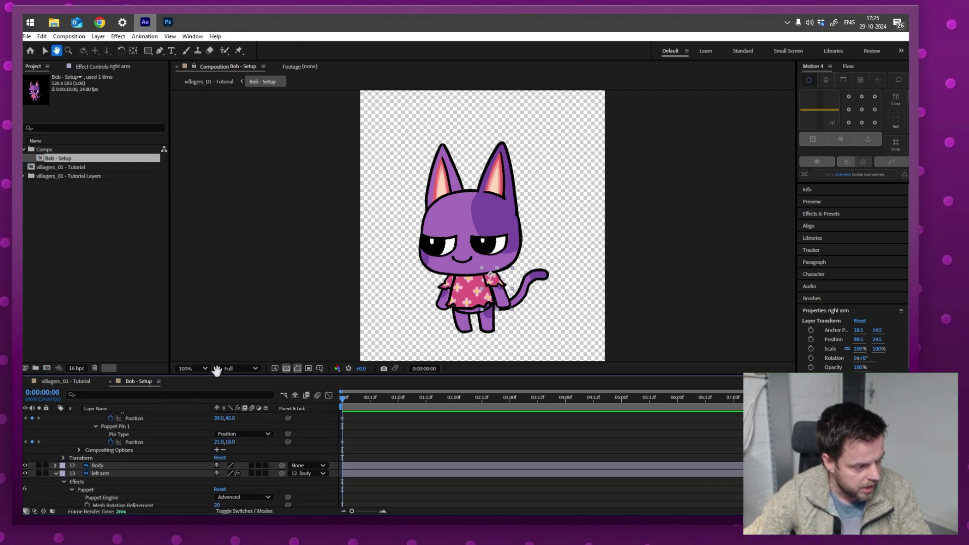
pyautogui.press('v')
pyautogui.moveTo(358, 437); pyautogui.dragTo(331, 500)
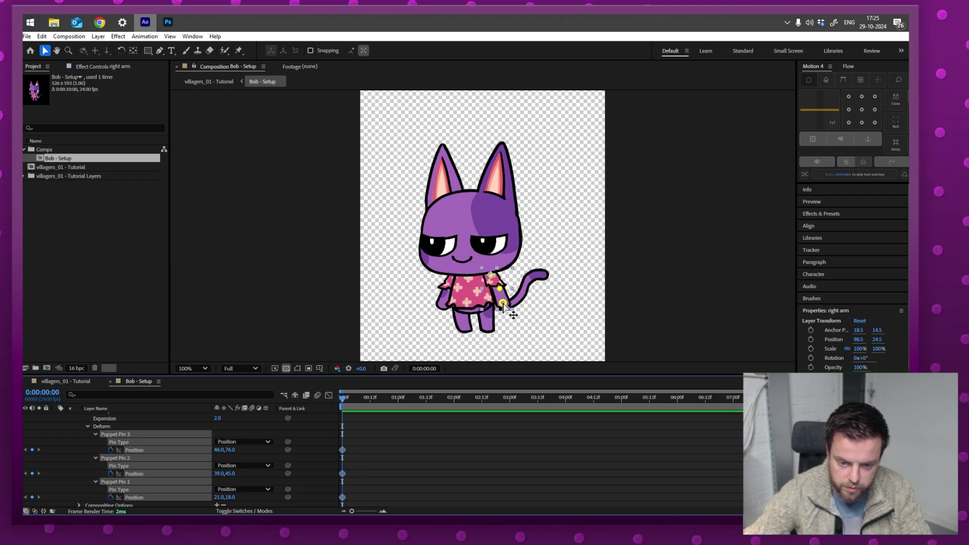
# Show only the keyframed properties of every layer and review the pin keyframes down to the left leg.
pyautogui.scroll(5, 404, 461)
pyautogui.click(399, 474)
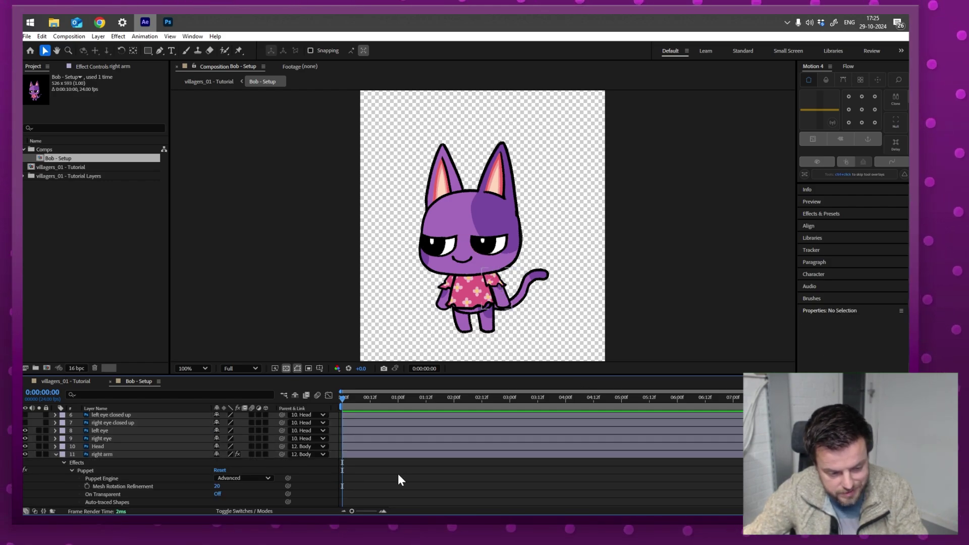
pyautogui.press('u')
pyautogui.moveTo(398, 475); pyautogui.dragTo(370, 447)
pyautogui.scroll(-10, 370, 448)
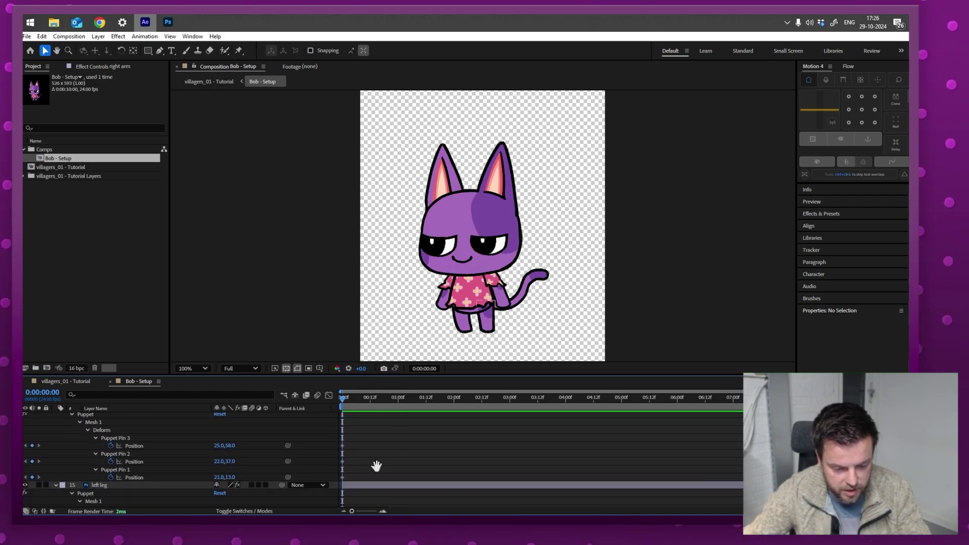
pyautogui.moveTo(376, 467); pyautogui.dragTo(348, 414)
pyautogui.scroll(-1, 106, 433)
# Test the left leg's foot pin by pulling it outward, and undo the movement.
pyautogui.click(112, 436)
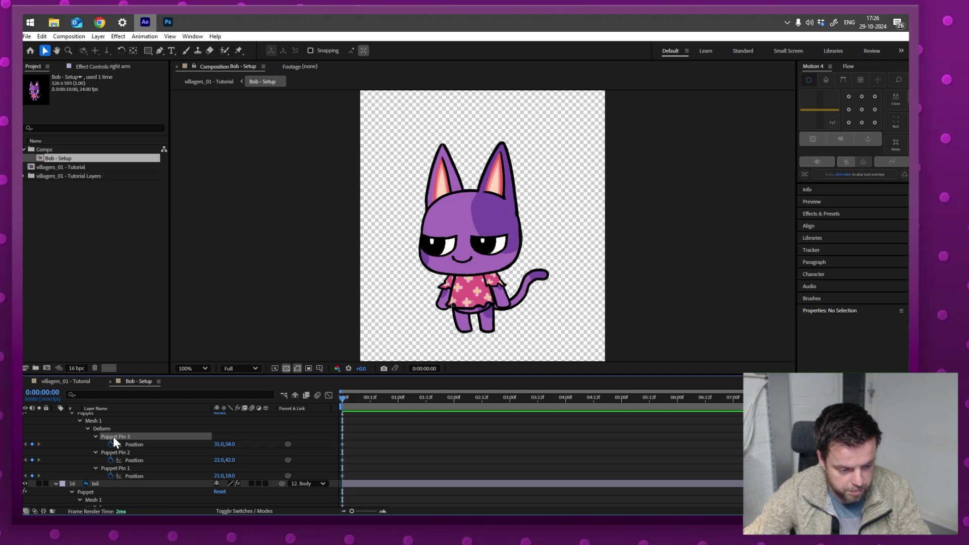
pyautogui.moveTo(461, 319); pyautogui.dragTo(434, 325)
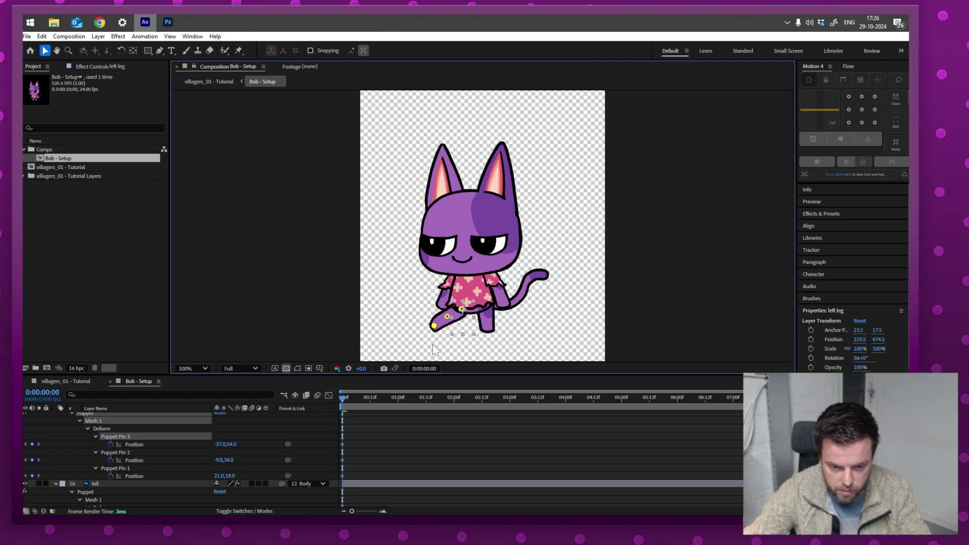
pyautogui.scroll(2, 218, 440)
pyautogui.click(221, 432)
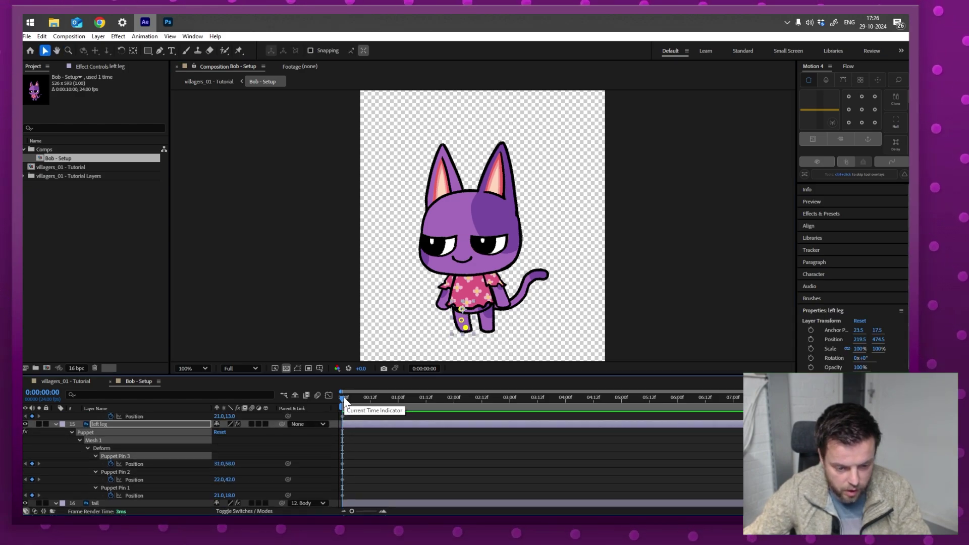
# Bend the left leg's knee and foot pins at frame 12, preview the motion and delete those test keyframes.
pyautogui.moveTo(343, 398); pyautogui.dragTo(372, 398)
pyautogui.moveTo(461, 320)
pyautogui.mouseDown()
pyautogui.moveTo(441, 306)
pyautogui.moveTo(448, 316)
pyautogui.mouseUp()
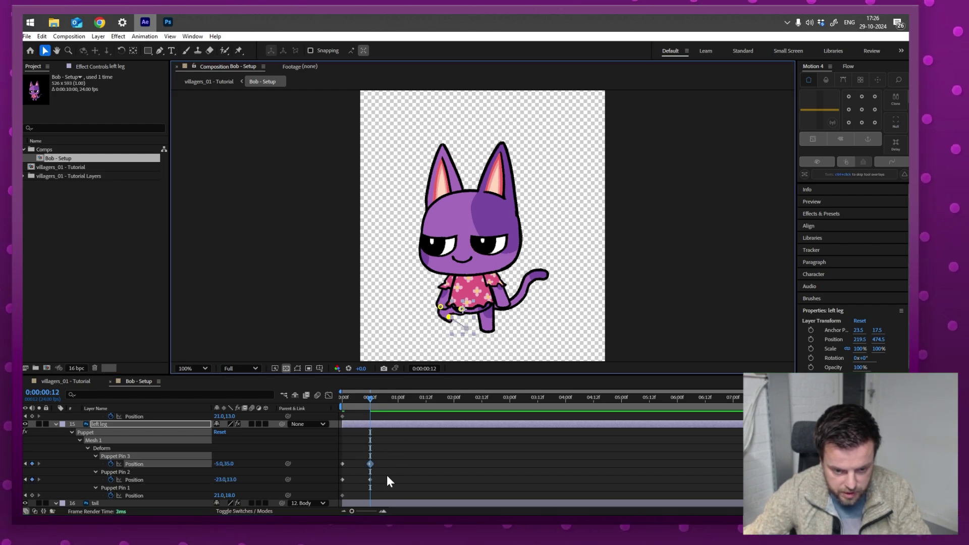
pyautogui.moveTo(339, 397); pyautogui.dragTo(378, 393)
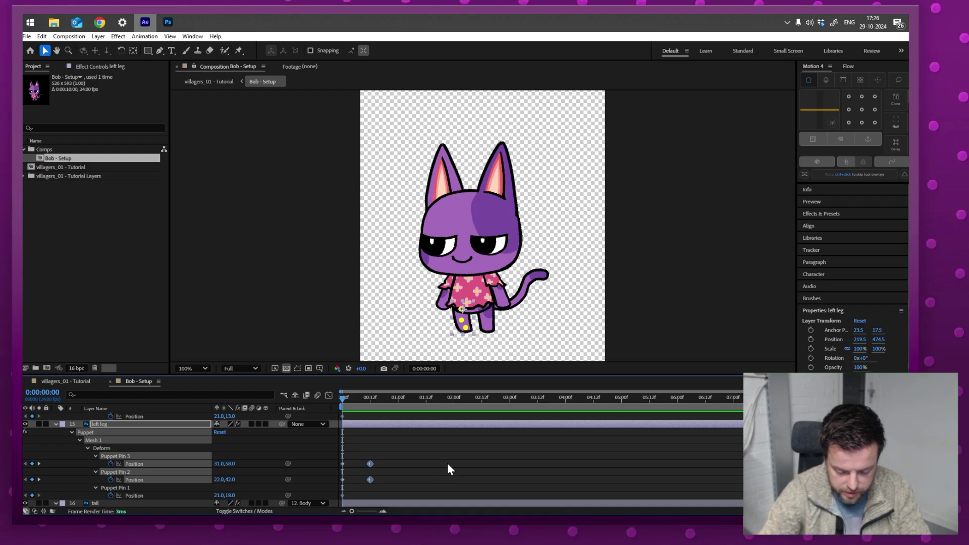
pyautogui.press('Delete')
# Enable keyframing for the Head layer's Position, Scale and Rotation at the first frame.
pyautogui.click(465, 201)
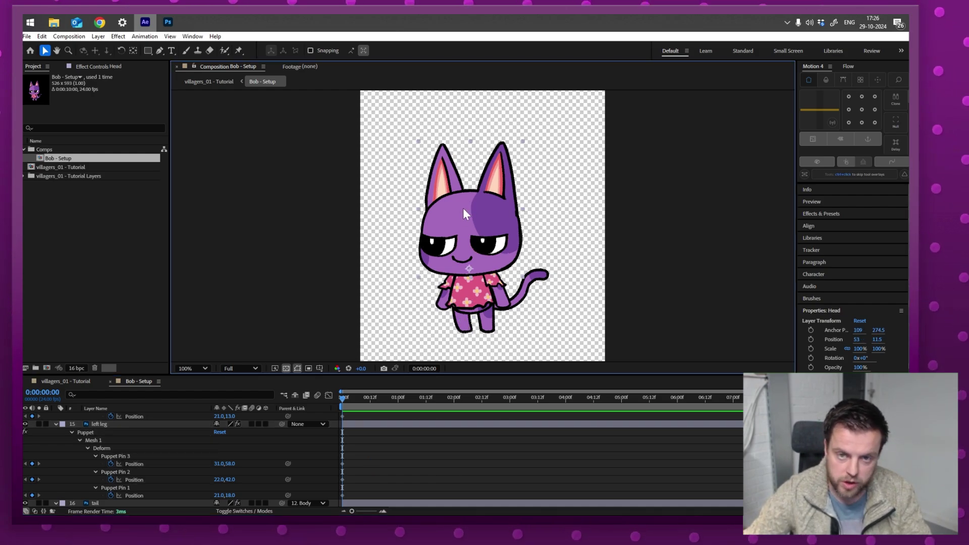
pyautogui.moveTo(419, 432); pyautogui.dragTo(419, 507)
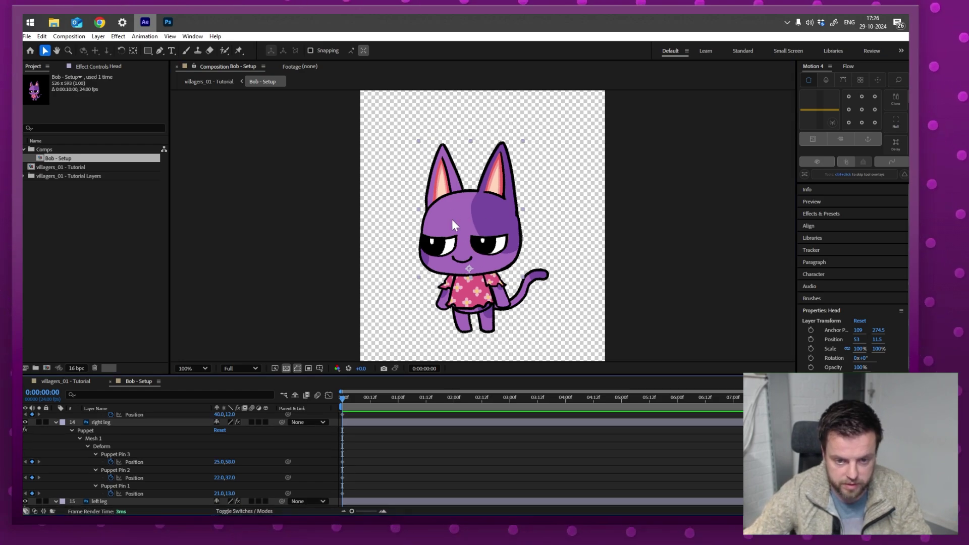
pyautogui.moveTo(418, 419); pyautogui.dragTo(418, 512)
pyautogui.moveTo(421, 454); pyautogui.dragTo(424, 512)
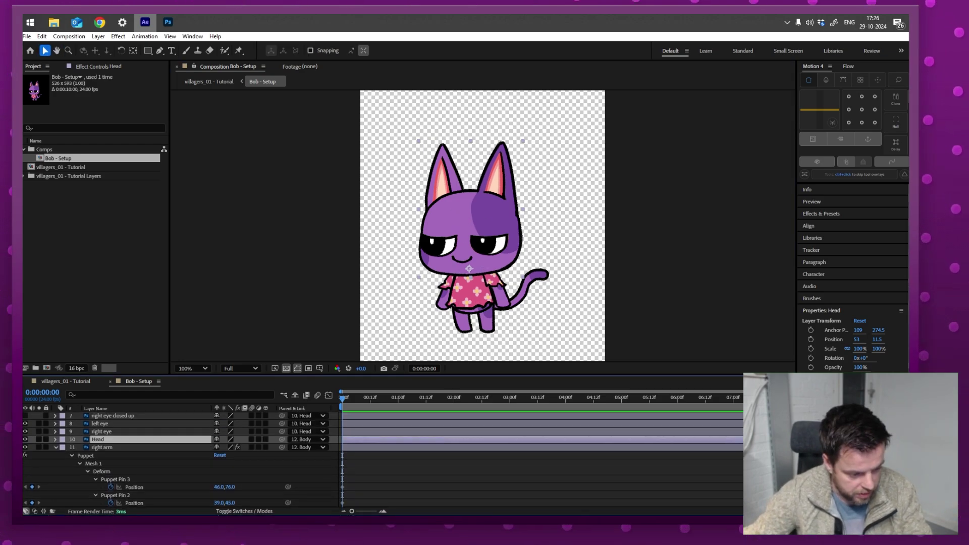
pyautogui.click(56, 440)
pyautogui.click(62, 448)
pyautogui.scroll(-1, 62, 443)
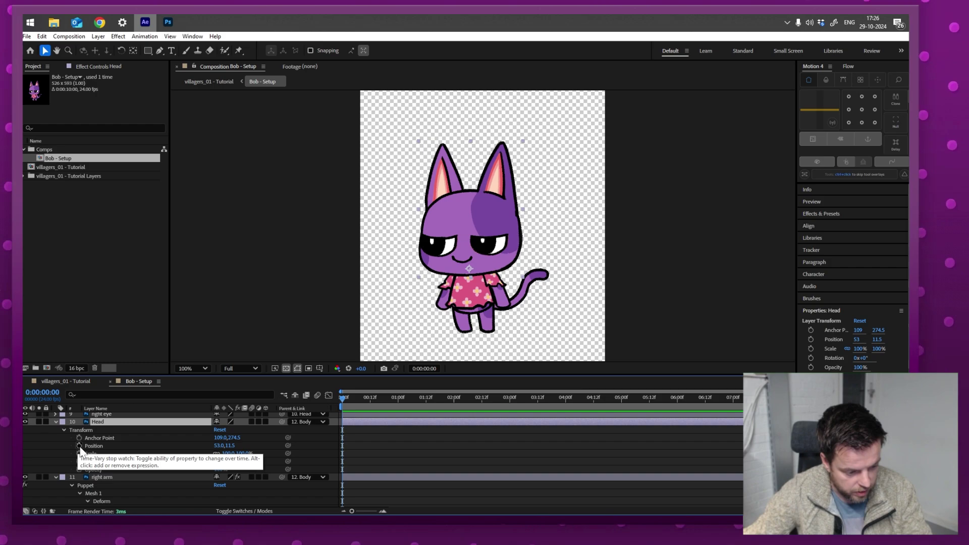
pyautogui.click(79, 445)
pyautogui.click(79, 453)
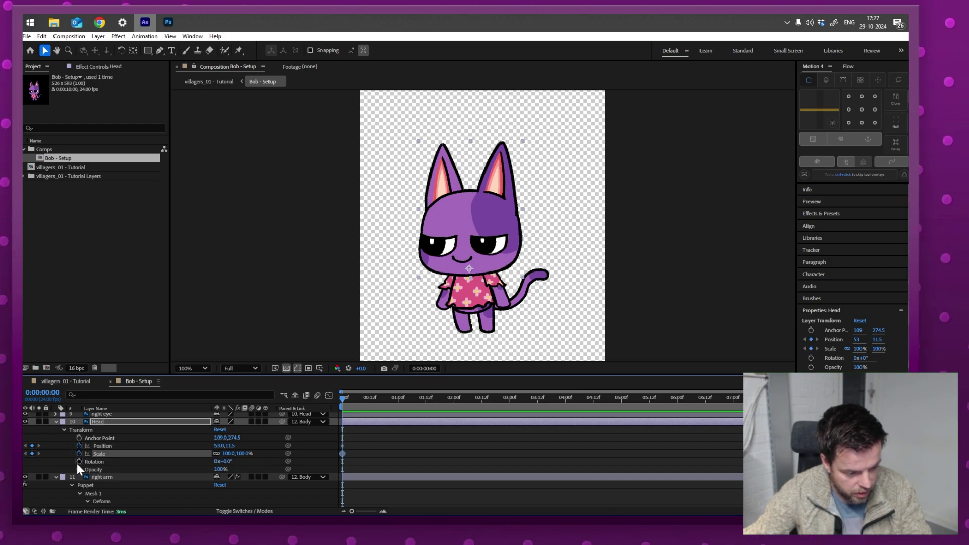
pyautogui.click(79, 461)
# Tilt the head about -20.2° at frame 12.
pyautogui.click(371, 401)
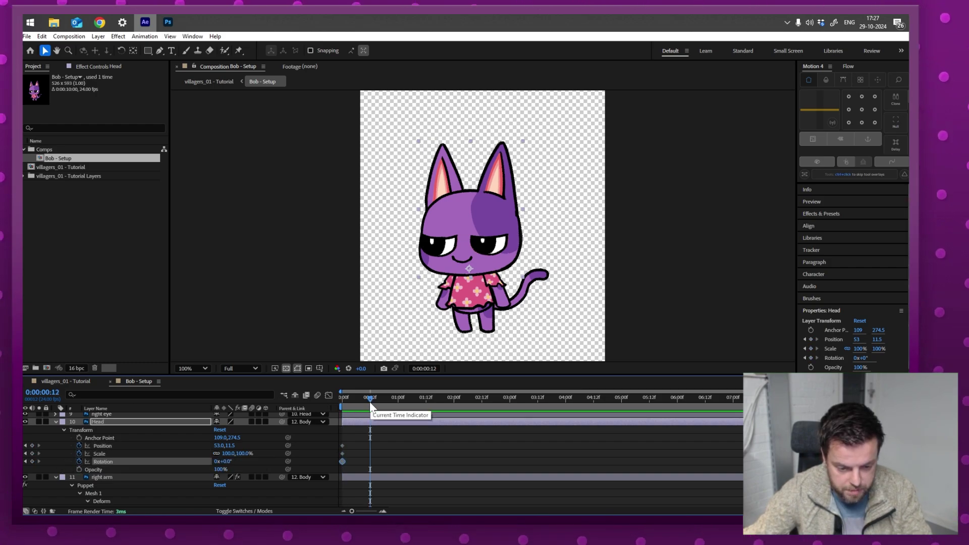
pyautogui.press('w')
pyautogui.moveTo(482, 204); pyautogui.dragTo(459, 205)
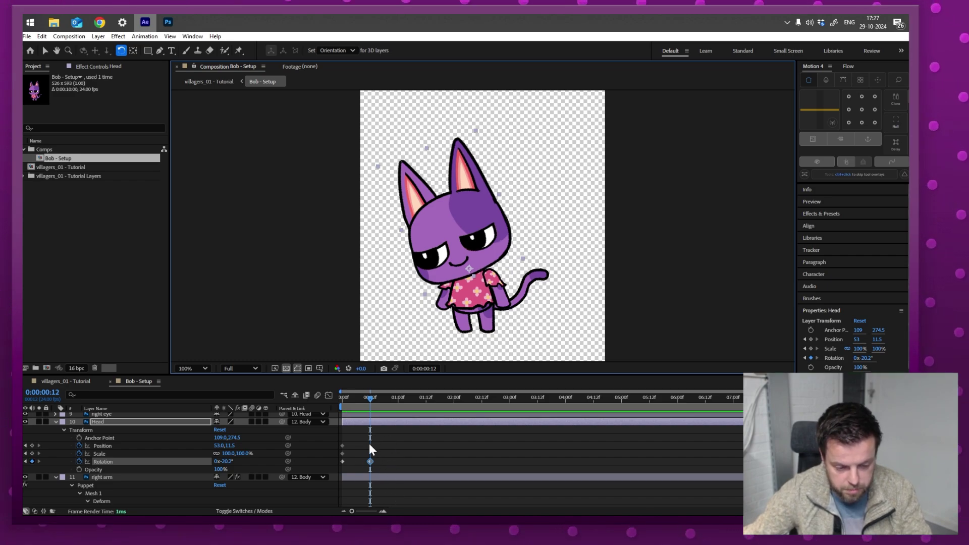
# Try the Head layer's opacity at 44%, then set it back to 100%.
pyautogui.click(218, 470)
pyautogui.write('44')
pyautogui.press('Return')
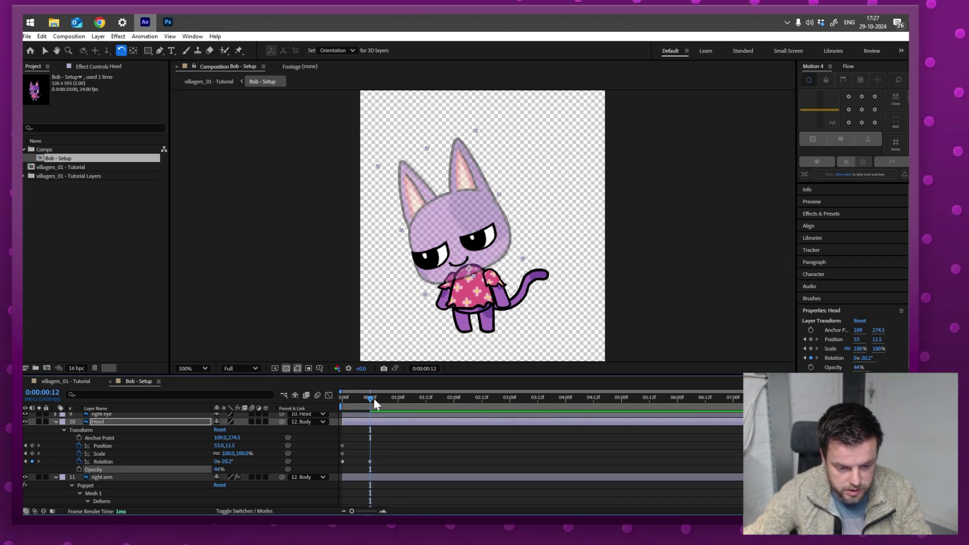
pyautogui.moveTo(372, 398)
pyautogui.mouseDown()
pyautogui.moveTo(341, 398)
pyautogui.moveTo(380, 402)
pyautogui.moveTo(371, 403)
pyautogui.mouseUp()
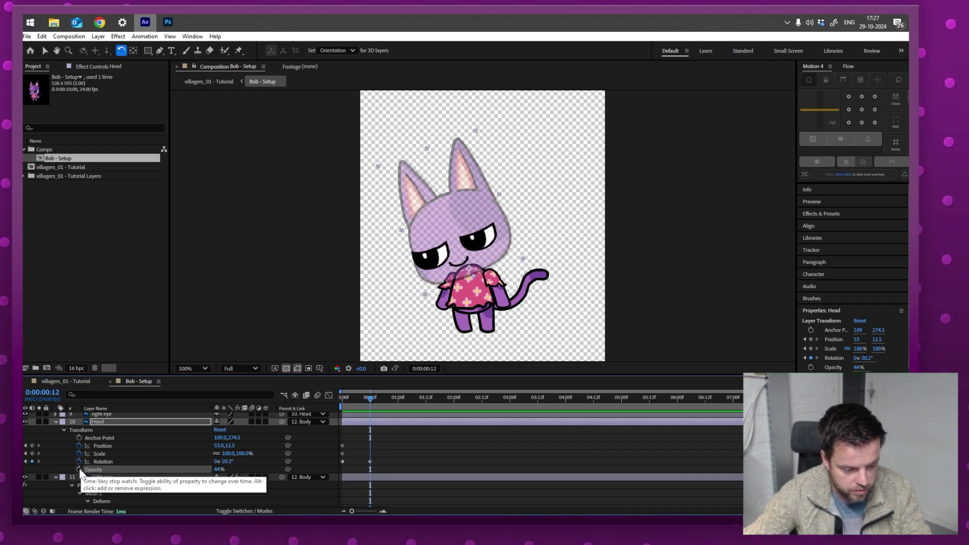
pyautogui.moveTo(214, 470); pyautogui.dragTo(251, 467)
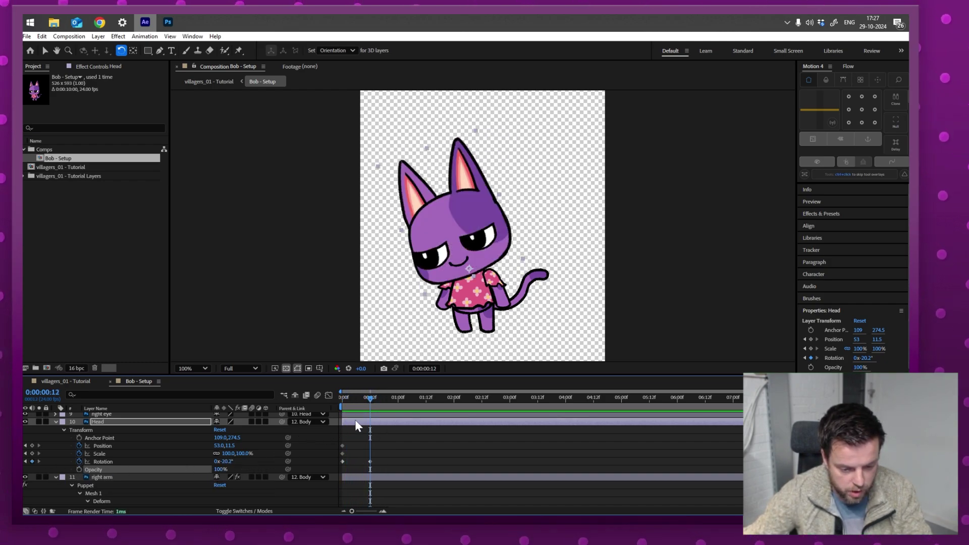
# Squash the head to a scale of about 118.6% by 83.2% and shift it slightly downward at frame 12.
pyautogui.moveTo(370, 398)
pyautogui.mouseDown()
pyautogui.moveTo(328, 397)
pyautogui.moveTo(371, 398)
pyautogui.mouseUp()
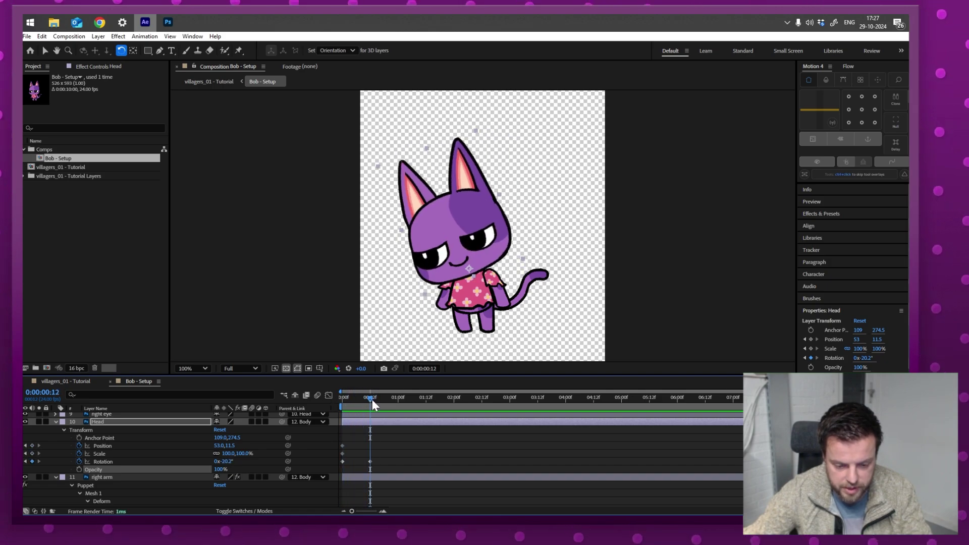
pyautogui.moveTo(475, 130); pyautogui.dragTo(471, 184)
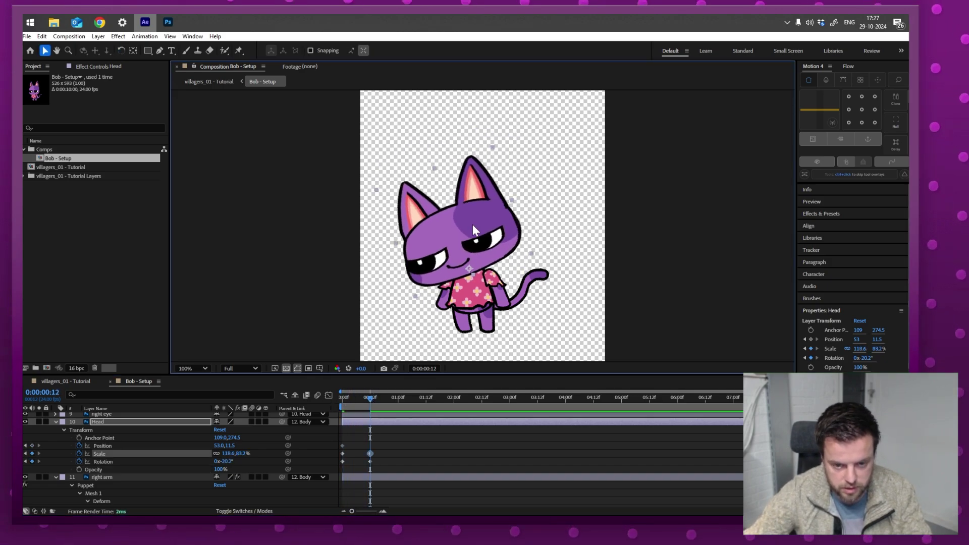
pyautogui.moveTo(472, 224); pyautogui.dragTo(475, 243)
pyautogui.press('F2')
# Return to the first frame and delete the head's test keyframes at frame 12.
pyautogui.moveTo(368, 401); pyautogui.dragTo(341, 408)
pyautogui.moveTo(384, 439); pyautogui.dragTo(362, 466)
pyautogui.press('Delete')
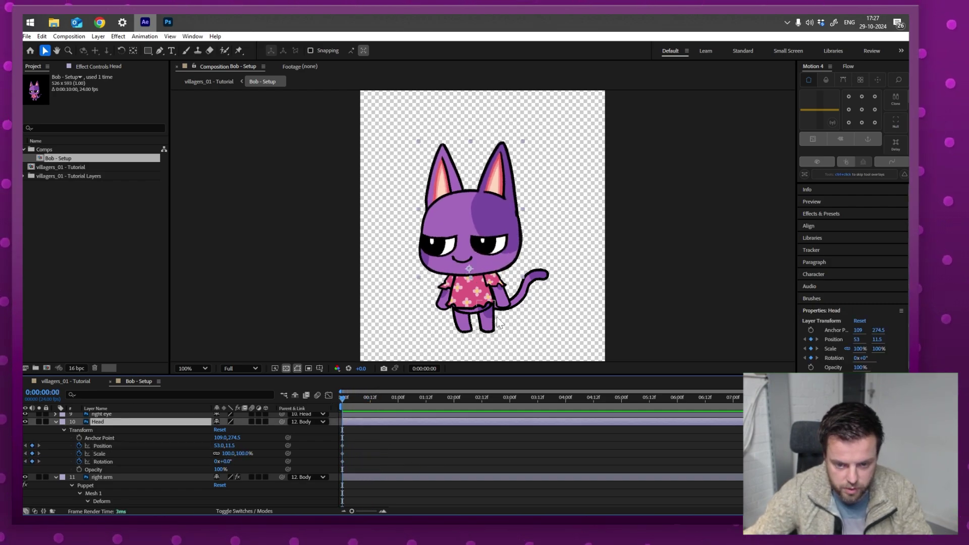
pyautogui.press('F2')
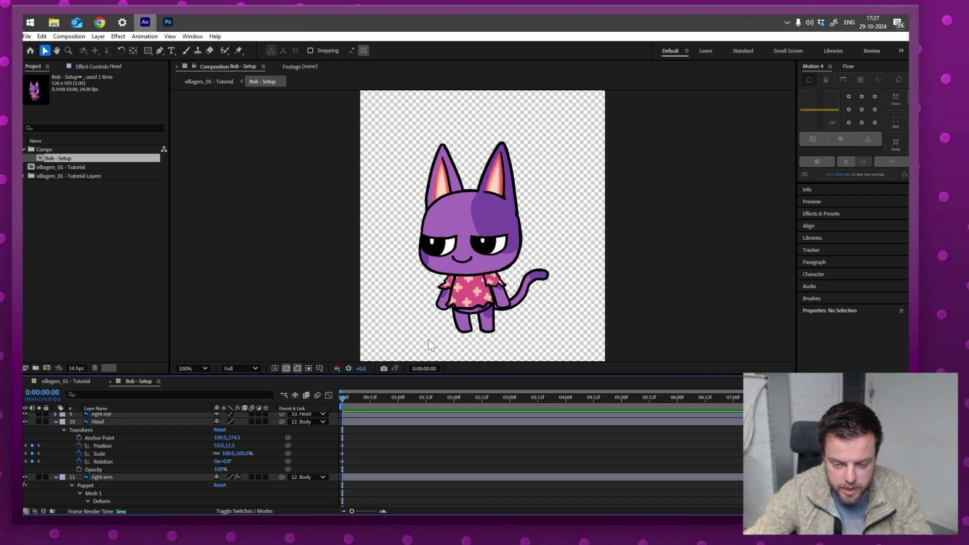
# Move the Body layer's anchor point down to the base of the shirt, about 56.5, 89.
pyautogui.click(474, 297)
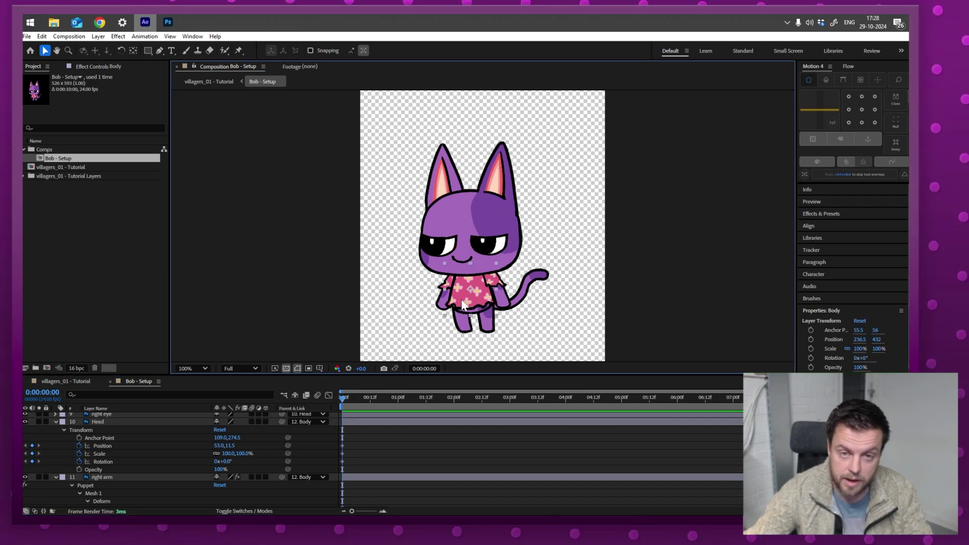
pyautogui.scroll(3, 384, 460)
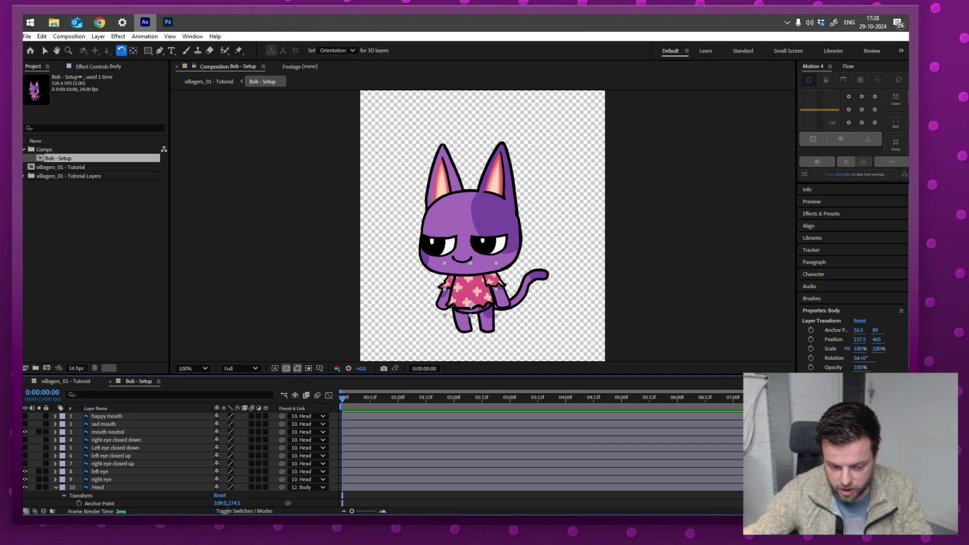
pyautogui.scroll(-6, 383, 459)
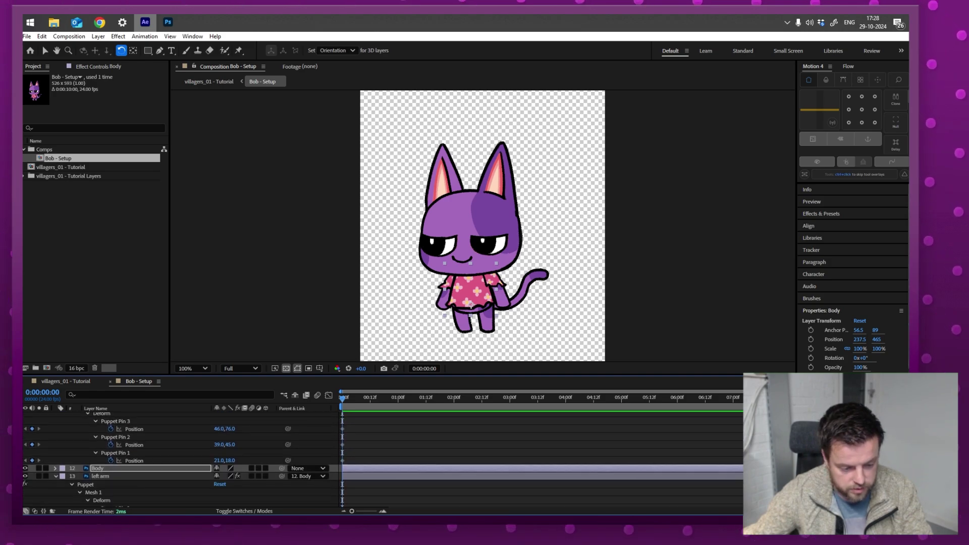
pyautogui.scroll(3, 383, 459)
pyautogui.scroll(3, 177, 454)
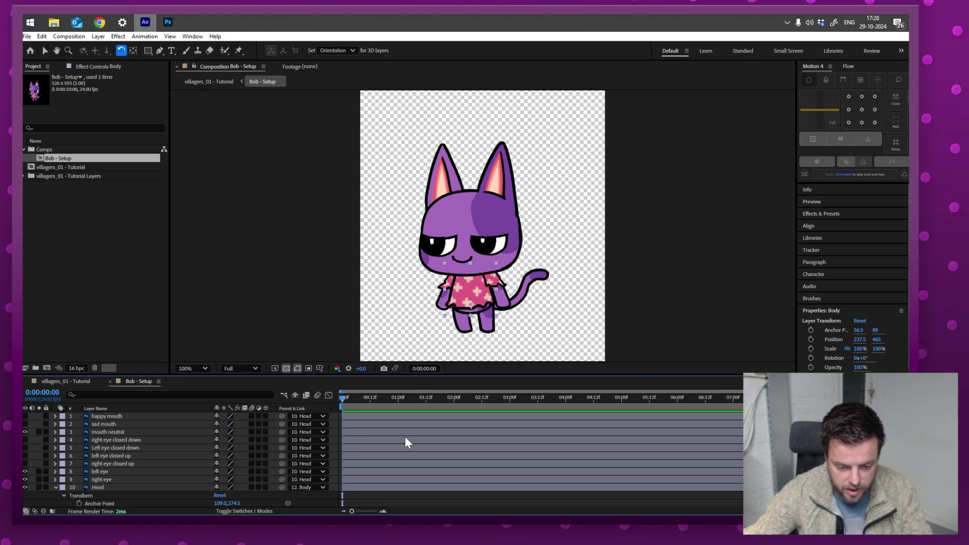
pyautogui.scroll(-5, 417, 441)
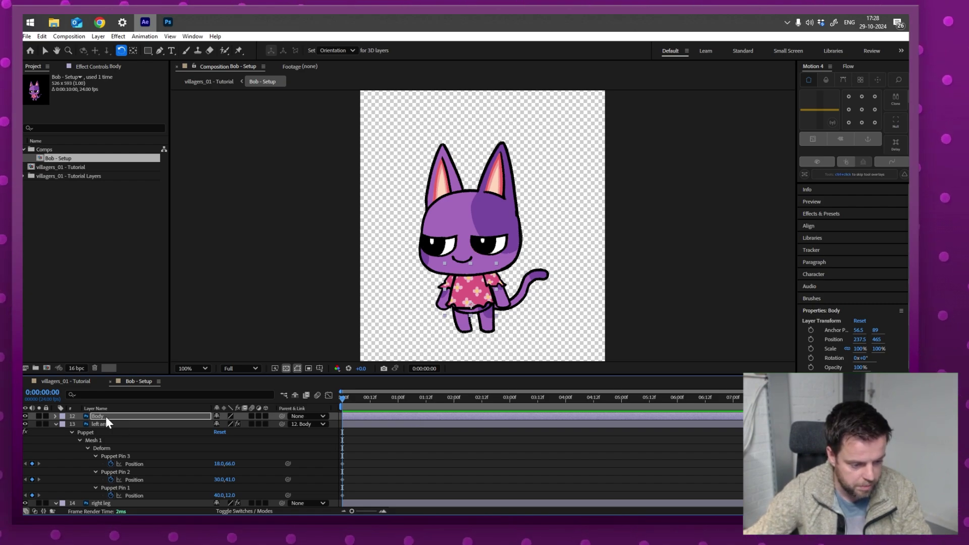
pyautogui.click(56, 416)
pyautogui.click(64, 424)
pyautogui.moveTo(79, 433); pyautogui.dragTo(79, 449)
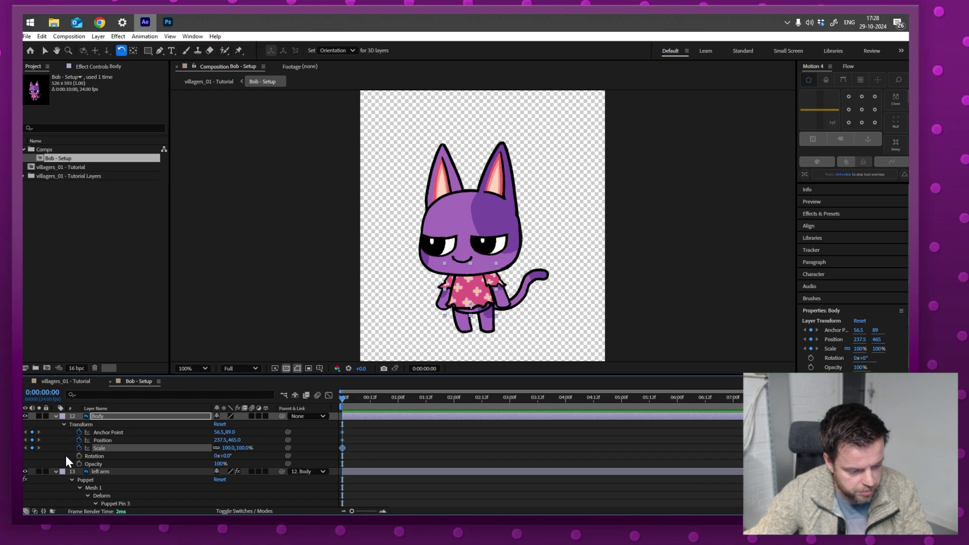
pyautogui.hotkey('ctrl', 'z')
# Show only the Body layer's Position, Scale and Rotation and set starting keyframes for all three at the first frame.
pyautogui.click(102, 416)
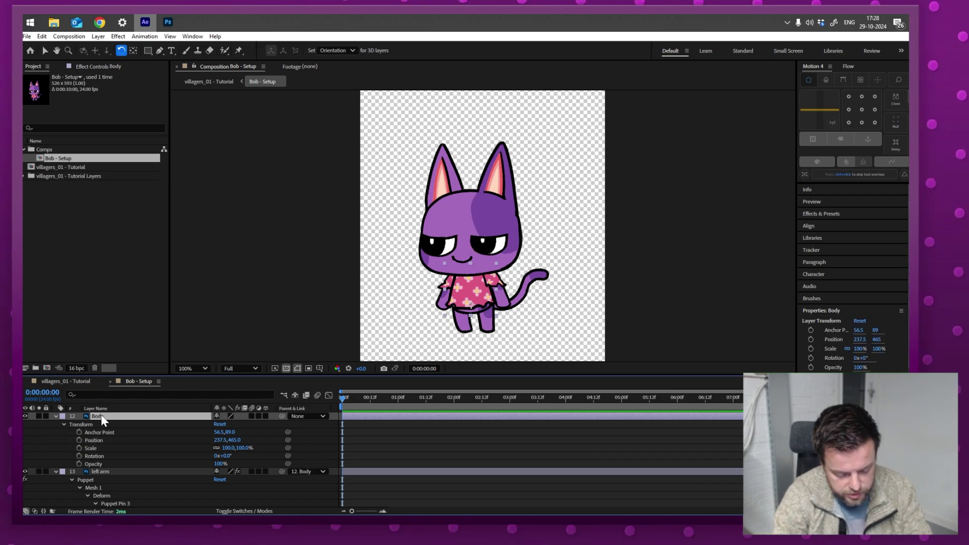
pyautogui.press('p')
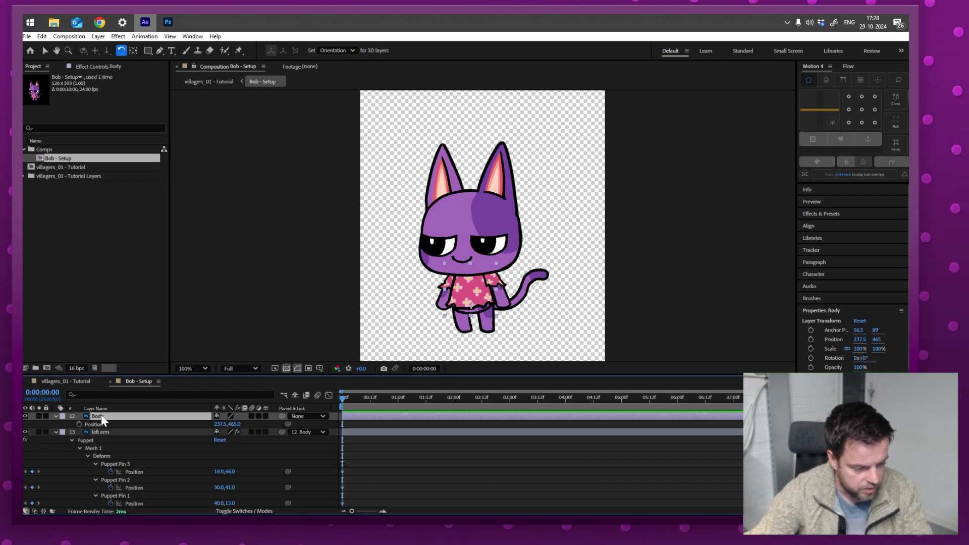
pyautogui.hotkey('shift', 'r')
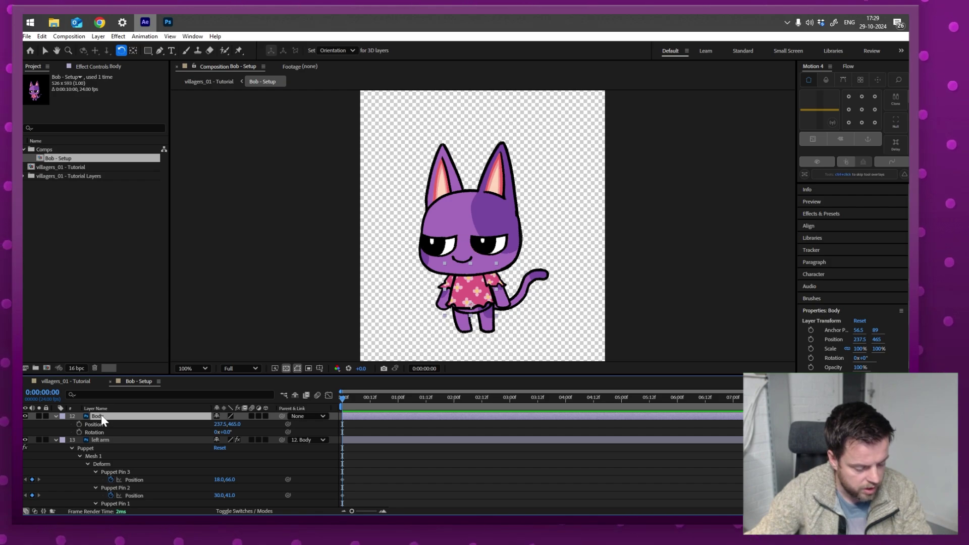
pyautogui.hotkey('shift', 's')
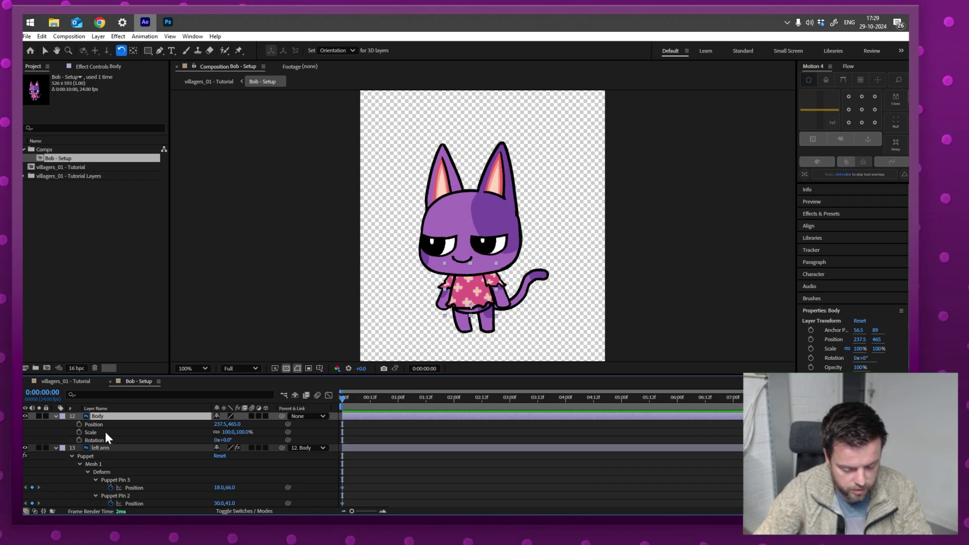
pyautogui.hotkey('shift', 'p')
pyautogui.hotkey('shift', 'p')
pyautogui.hotkey('shift', 'r')
pyautogui.hotkey('shift', 'r')
pyautogui.hotkey('shift', 'r')
pyautogui.hotkey('shift', 'r')
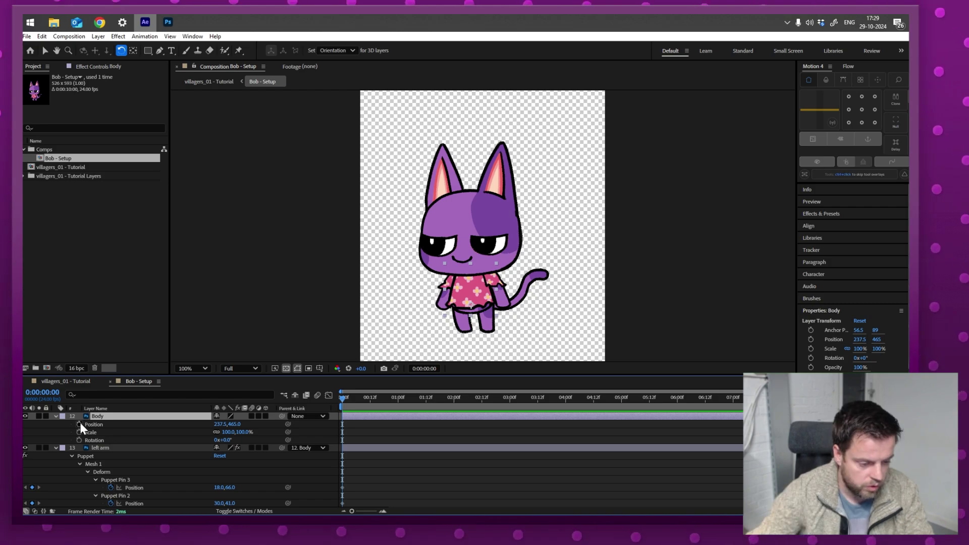
pyautogui.moveTo(79, 440); pyautogui.dragTo(82, 424)
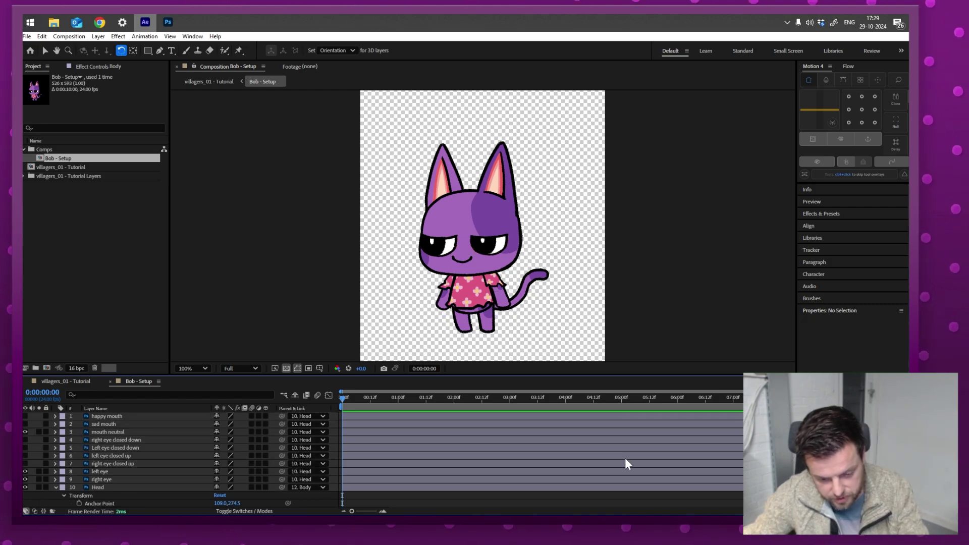
# Display only the keyframed properties of all layers and enlarge the timeline area to fit more of them.
pyautogui.press('u')
pyautogui.moveTo(689, 374); pyautogui.dragTo(707, 283)
pyautogui.scroll(-10, 904, 325)
pyautogui.scroll(-10, 906, 325)
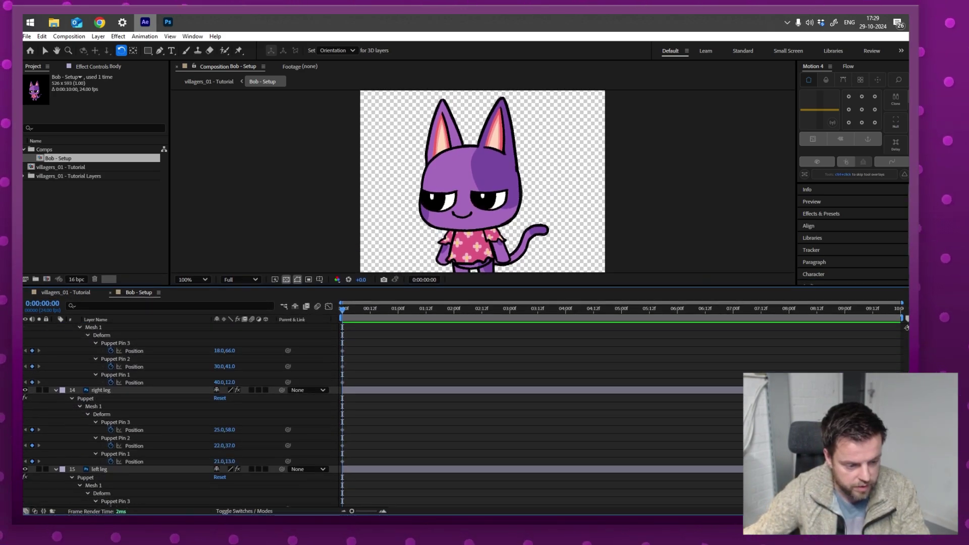
pyautogui.moveTo(378, 285); pyautogui.dragTo(378, 332)
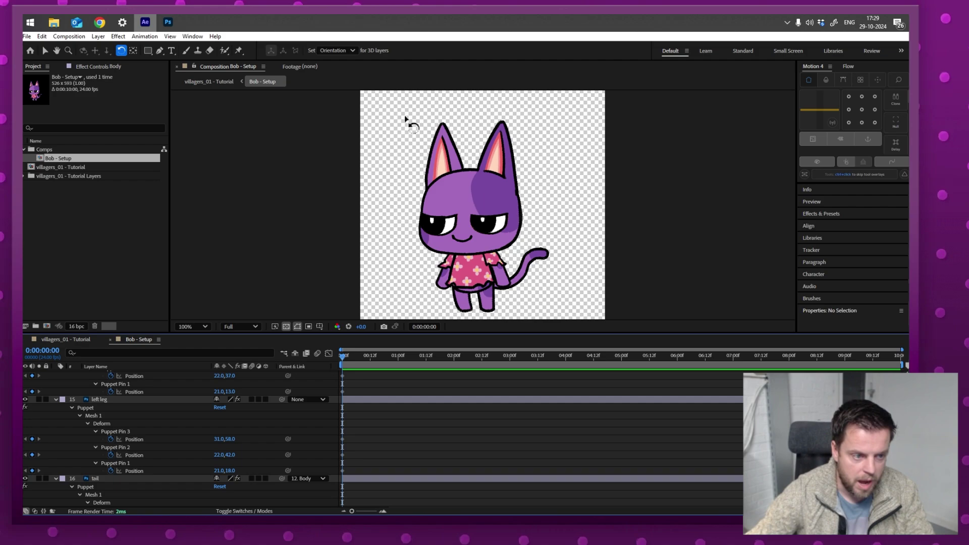
# Duplicate the Bob - Setup composition, rename the copy Bob - Wave and open it.
pyautogui.click(64, 159)
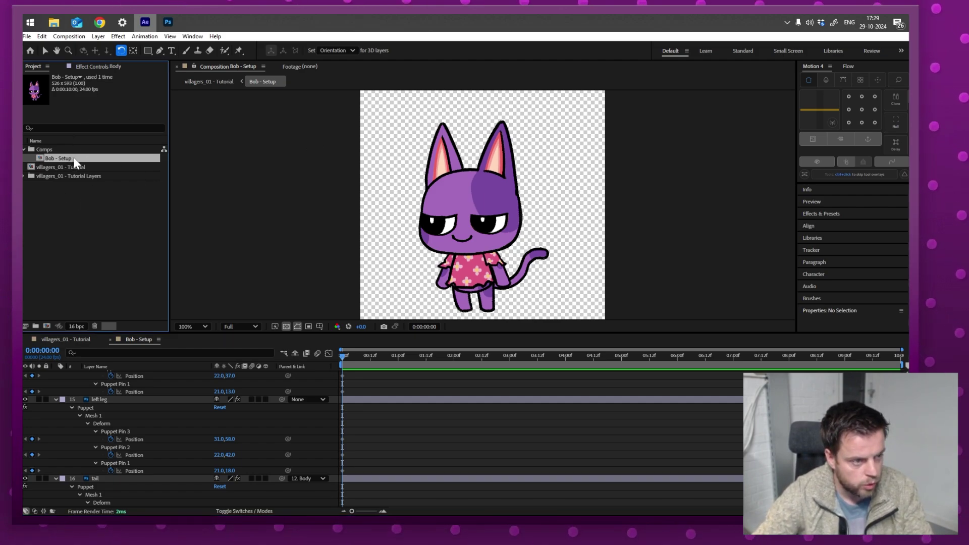
pyautogui.hotkey('ctrl', 'd')
pyautogui.press('Return')
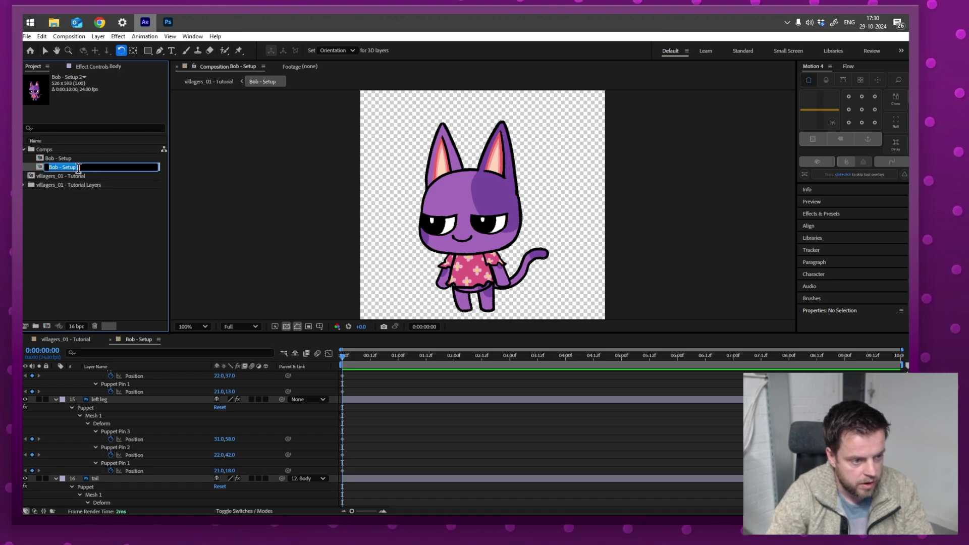
pyautogui.moveTo(80, 168); pyautogui.dragTo(63, 167)
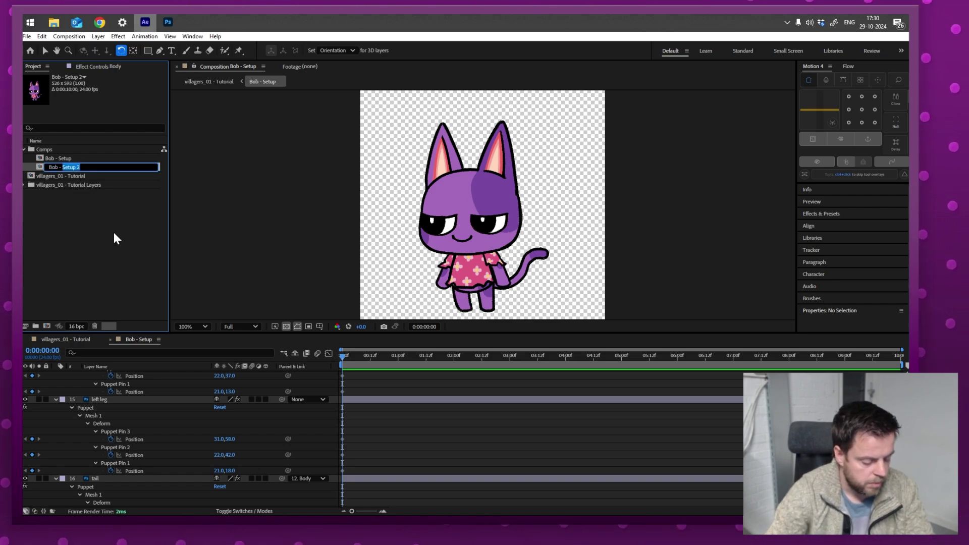
pyautogui.write('Wave')
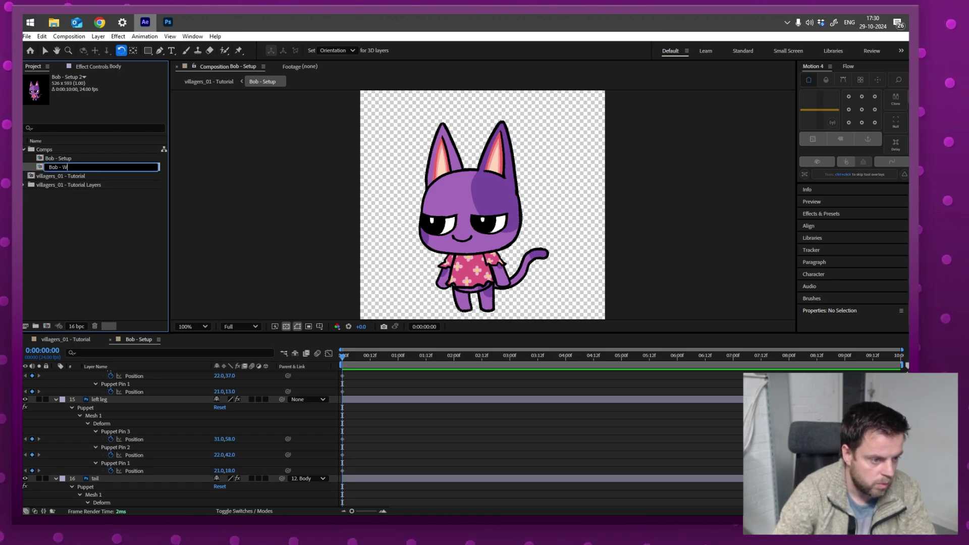
pyautogui.press('Return')
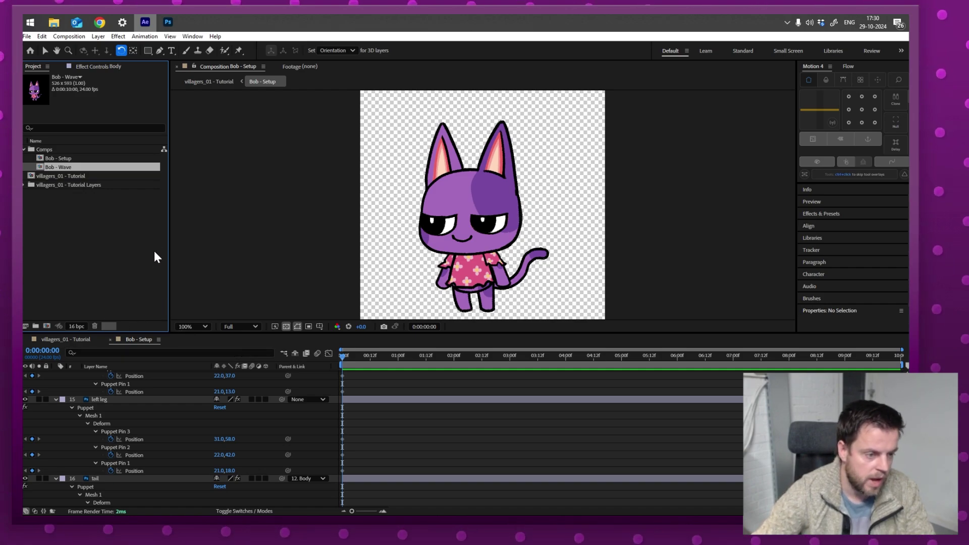
pyautogui.doubleClick(129, 166)
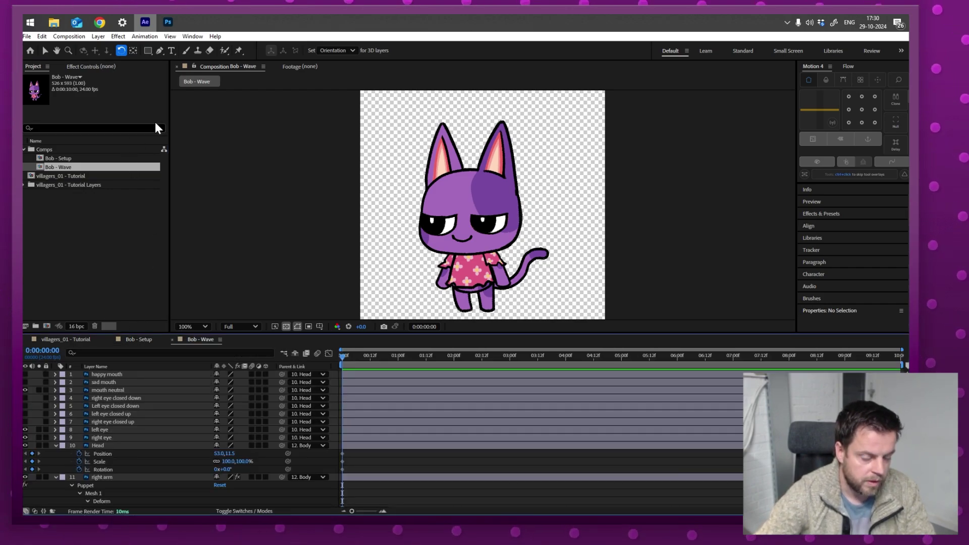
pyautogui.click(362, 357)
pyautogui.press('Home')
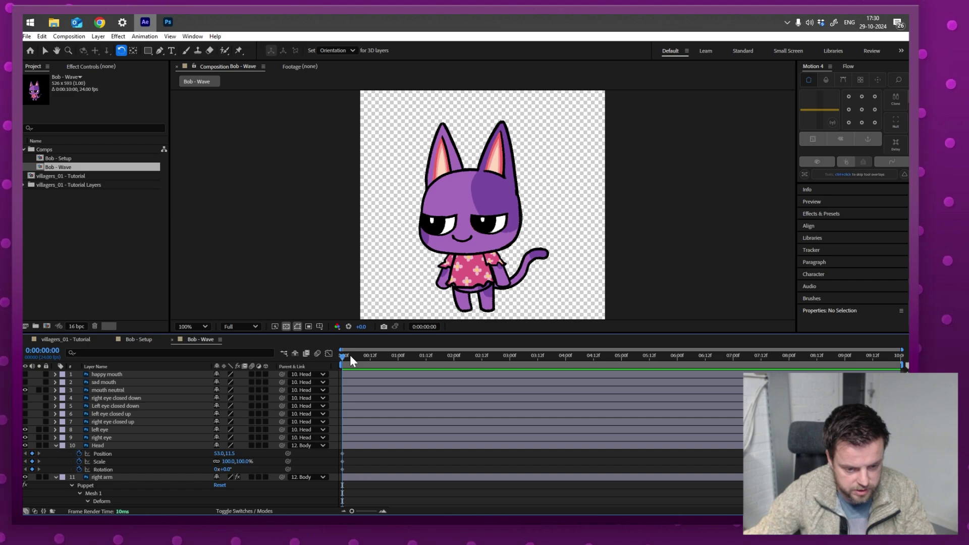
pyautogui.scroll(-10, 381, 383)
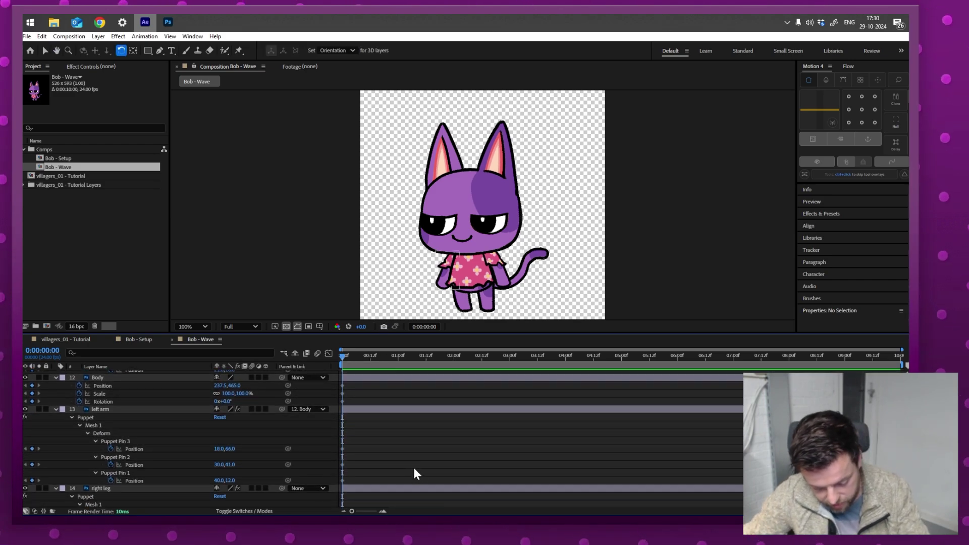
pyautogui.press('u')
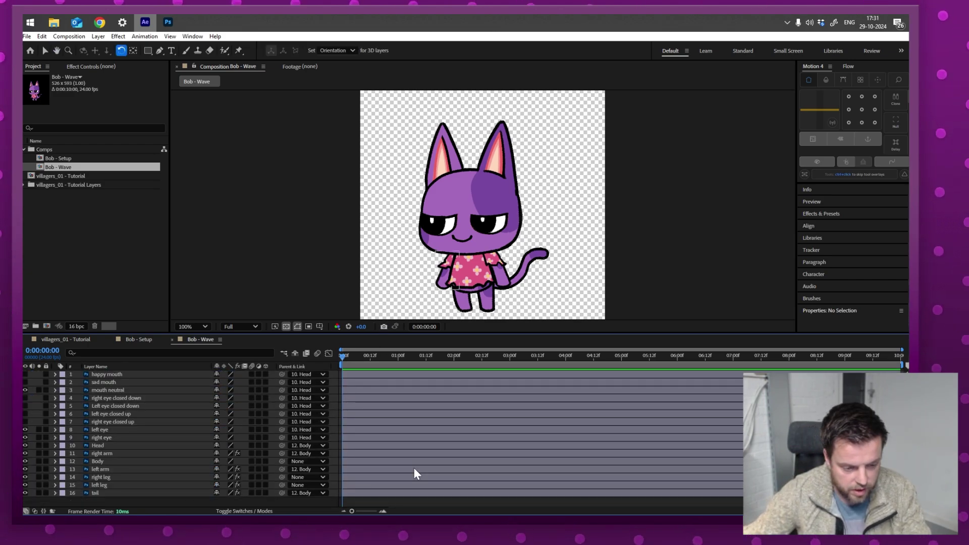
pyautogui.press('u')
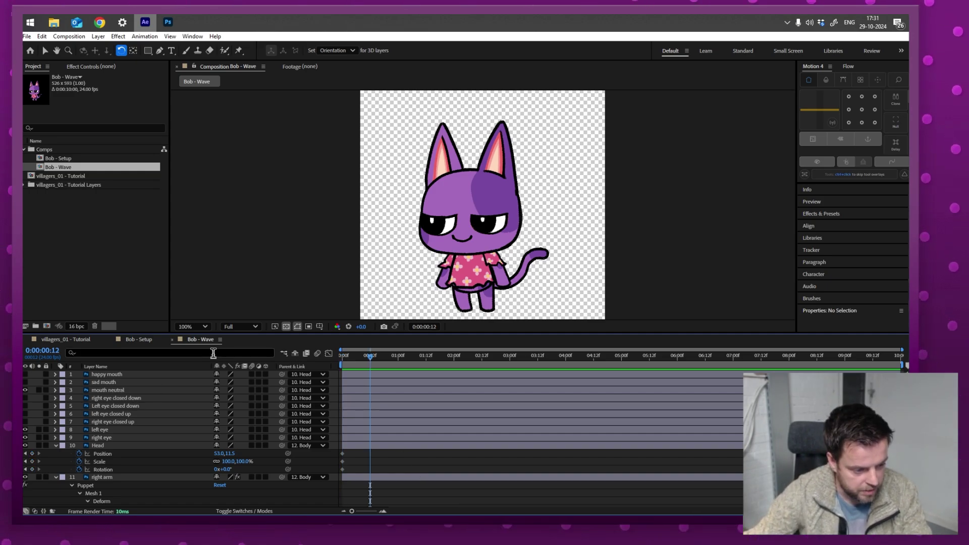
# At frame 12, rotate the head about 9.5° clockwise and lean the body slightly in the same direction.
pyautogui.scroll(-3, 585, 424)
pyautogui.moveTo(473, 177); pyautogui.dragTo(486, 178)
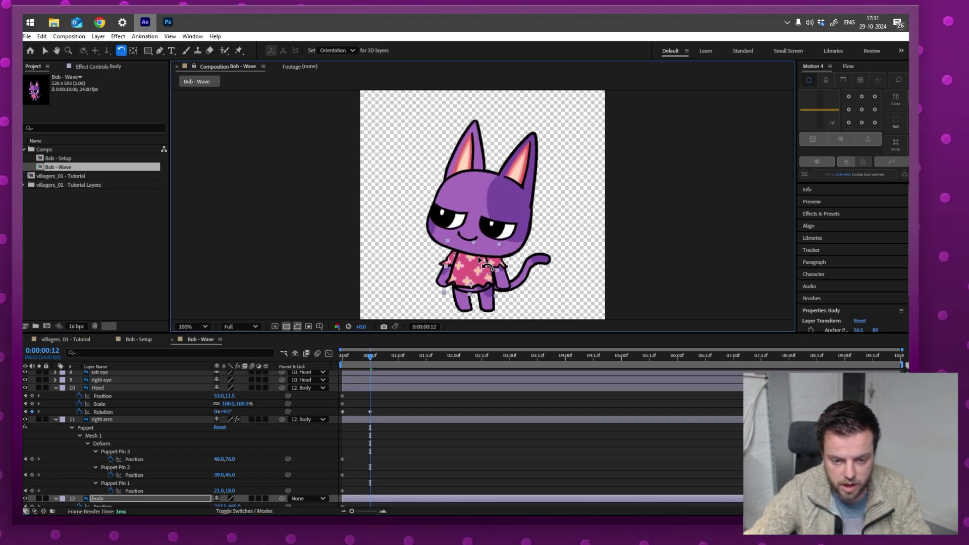
# Raise the left arm up beside the cheek at frame 12 by moving its Puppet pins.
pyautogui.click(439, 281)
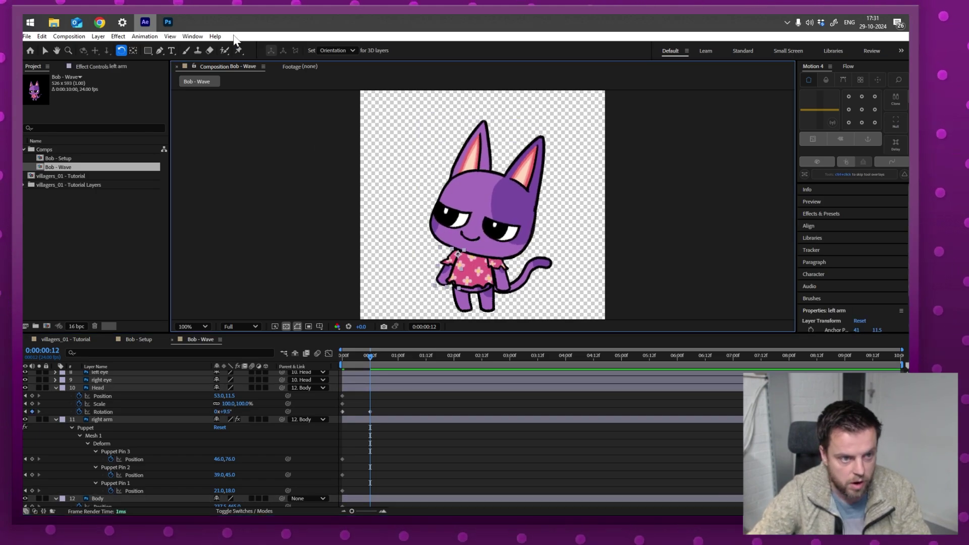
pyautogui.click(239, 51)
pyautogui.moveTo(443, 280); pyautogui.dragTo(446, 248)
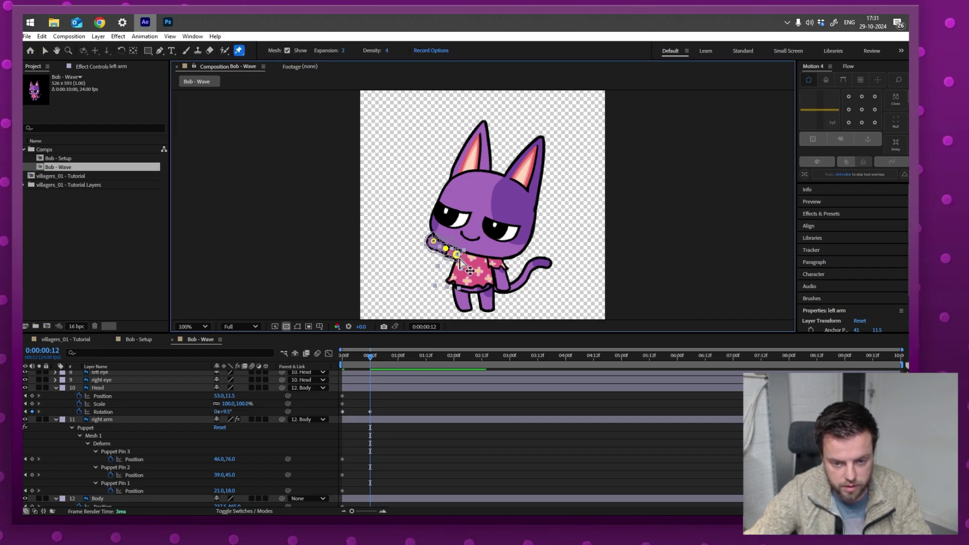
pyautogui.press('v')
# Bend the right arm at frame 12 with its Puppet pins so the hand rests on the hip.
pyautogui.click(503, 283)
pyautogui.hotkey('ctrl', 'p')
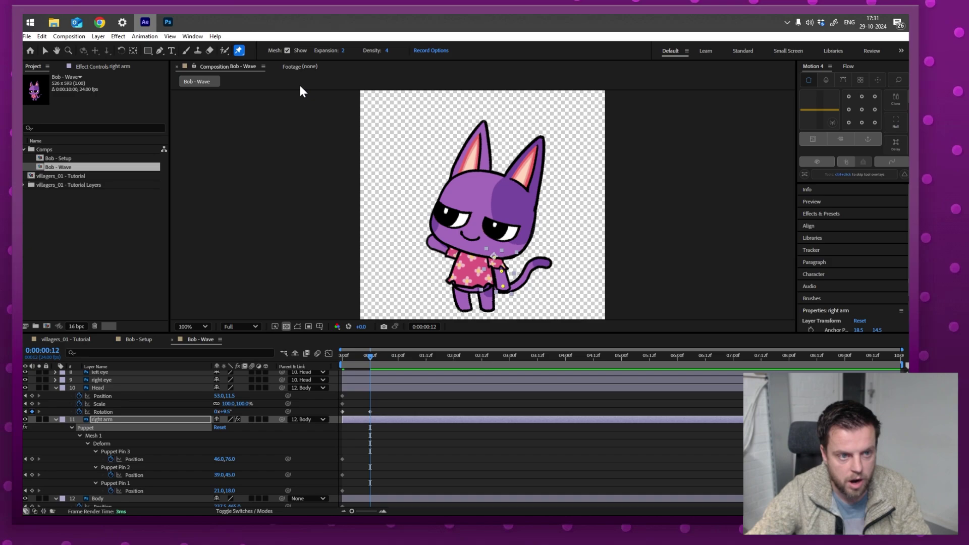
pyautogui.moveTo(502, 274); pyautogui.dragTo(522, 295)
pyautogui.press('v')
# Lower the tail into a flatter curve at frame 12 by moving its middle and tip Puppet pins.
pyautogui.click(525, 280)
pyautogui.click(239, 51)
pyautogui.moveTo(546, 264); pyautogui.dragTo(545, 289)
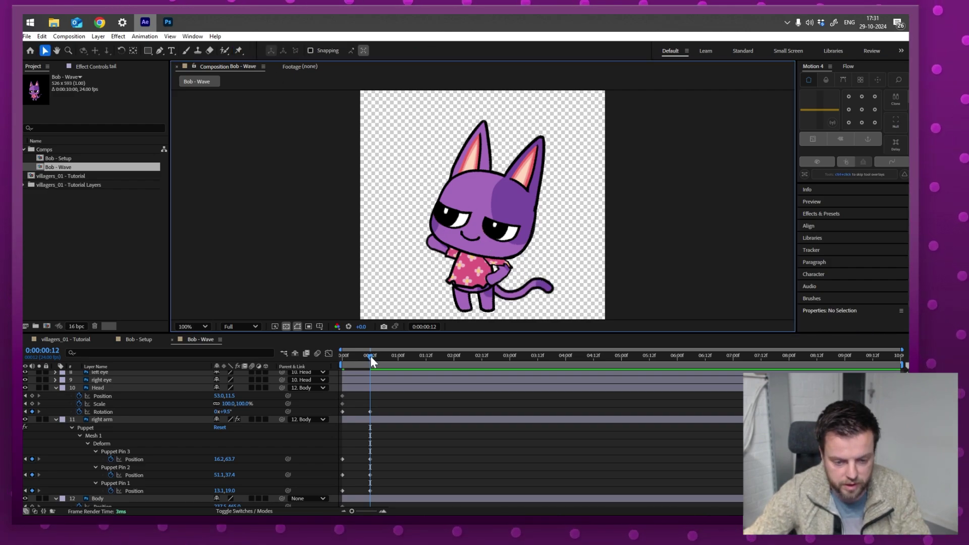
pyautogui.moveTo(370, 361)
pyautogui.mouseDown()
pyautogui.moveTo(343, 359)
pyautogui.moveTo(370, 358)
pyautogui.mouseUp()
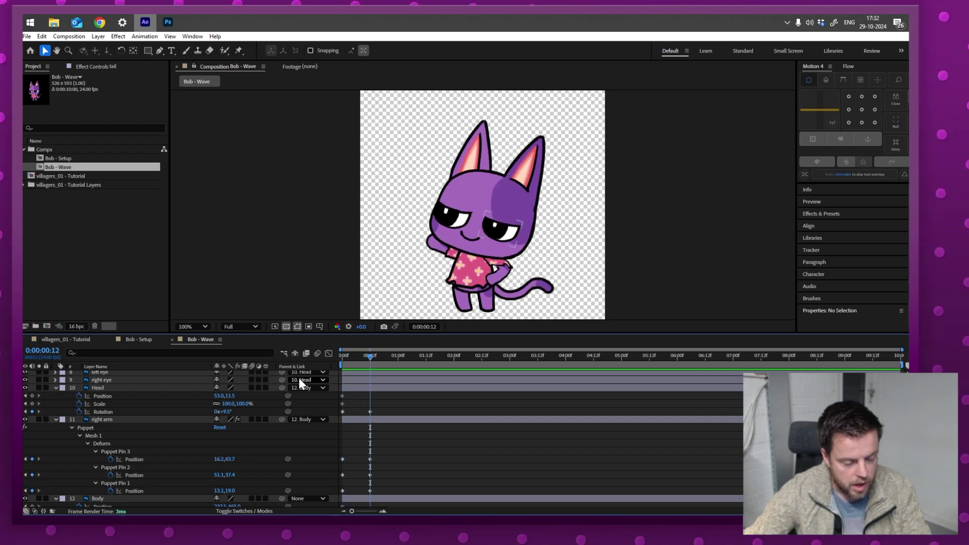
# Add missing keyframes at frame 12, including the tail's Puppet Pin 1, the left leg's three pins and the Head's Position and Scale.
pyautogui.click(48, 403)
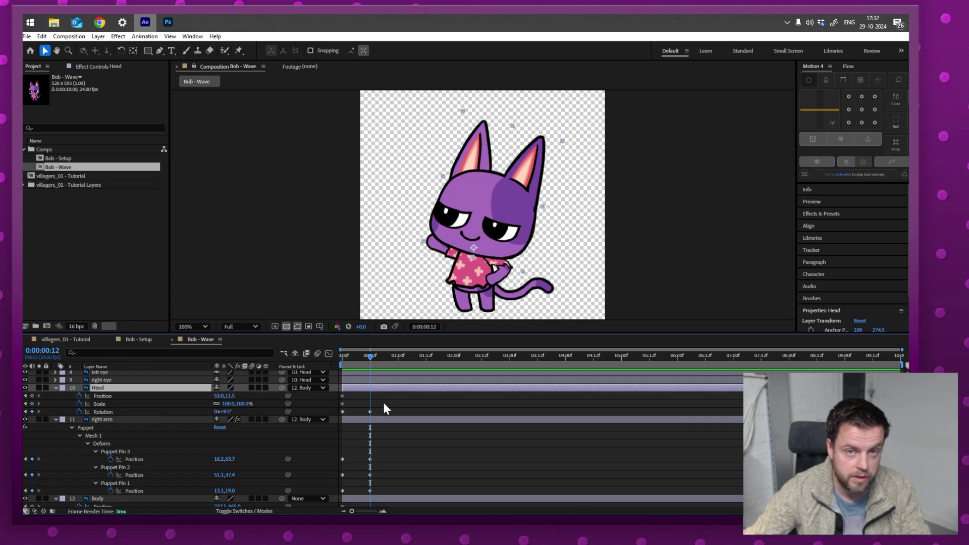
pyautogui.click(671, 412)
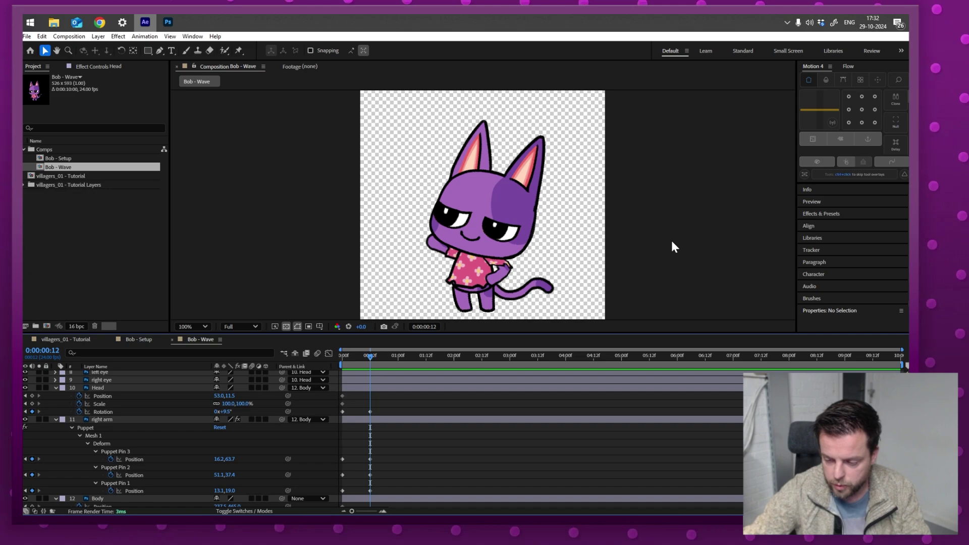
pyautogui.scroll(-15, 32, 503)
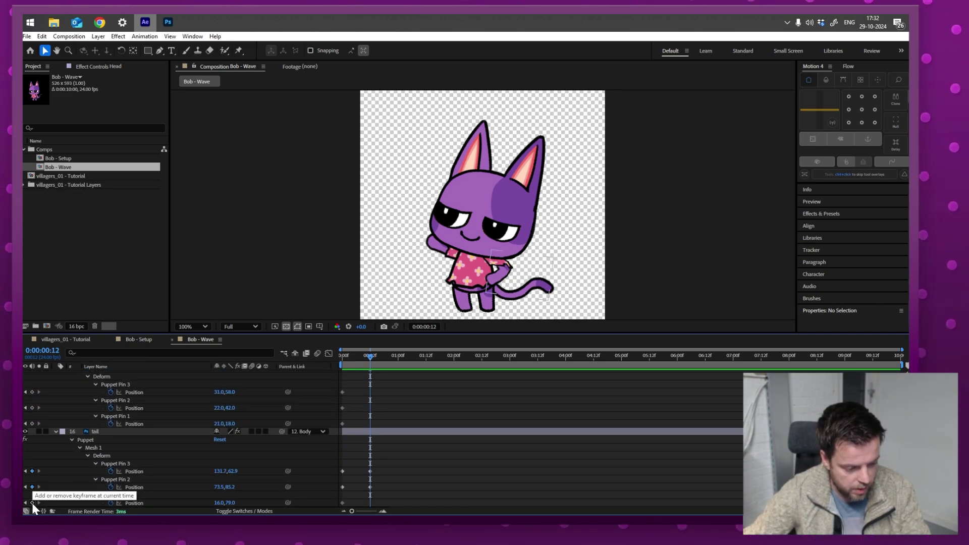
pyautogui.click(32, 502)
pyautogui.click(32, 424)
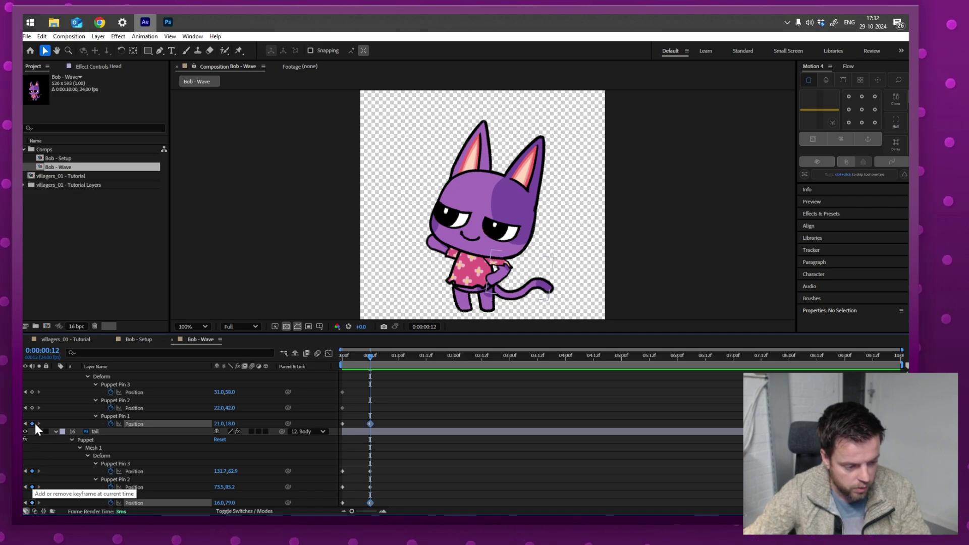
pyautogui.click(32, 408)
pyautogui.click(32, 392)
pyautogui.scroll(15, 34, 368)
pyautogui.scroll(5, 34, 368)
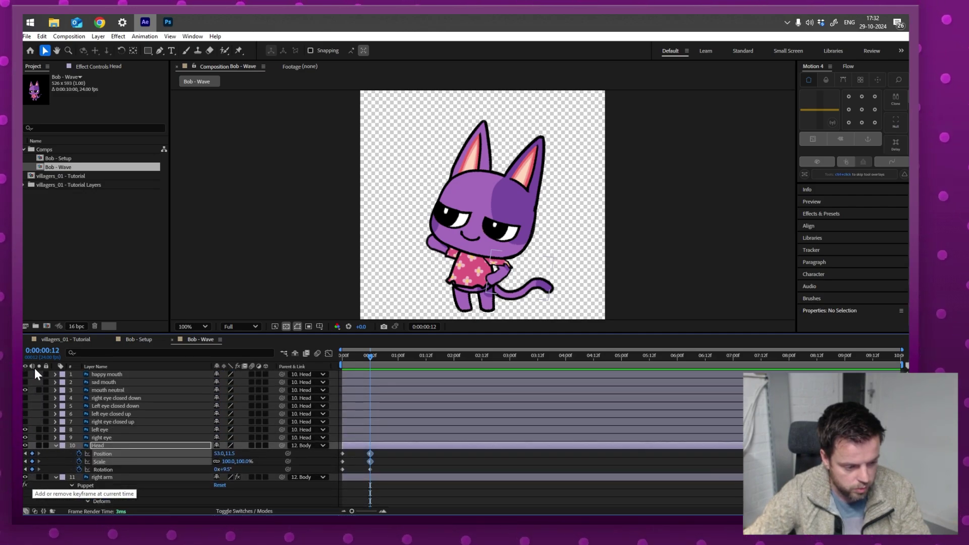
# Preview the movement from the first frame into the wave pose at frame 12.
pyautogui.click(181, 142)
pyautogui.moveTo(370, 358)
pyautogui.mouseDown()
pyautogui.moveTo(343, 360)
pyautogui.moveTo(398, 356)
pyautogui.moveTo(361, 360)
pyautogui.mouseUp()
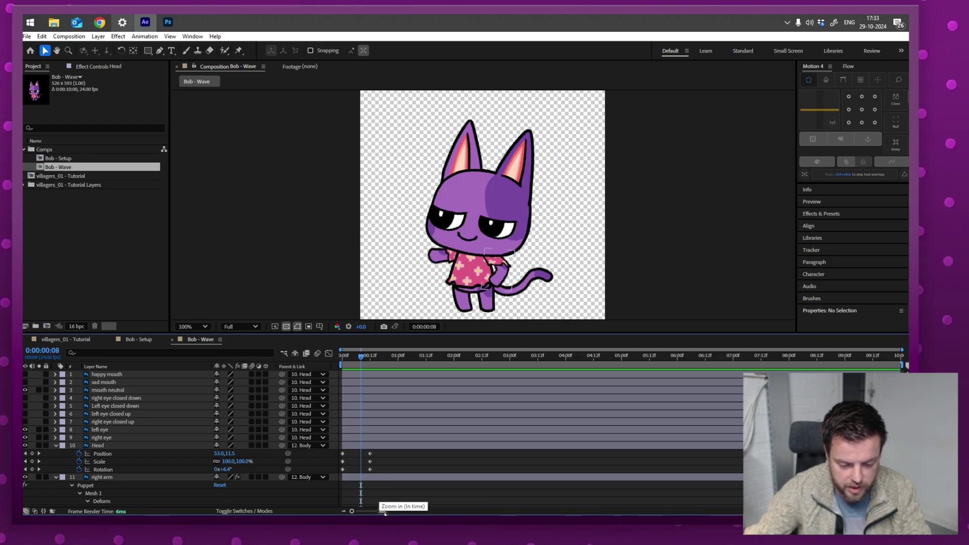
pyautogui.click(382, 512)
pyautogui.click(382, 511)
pyautogui.click(344, 512)
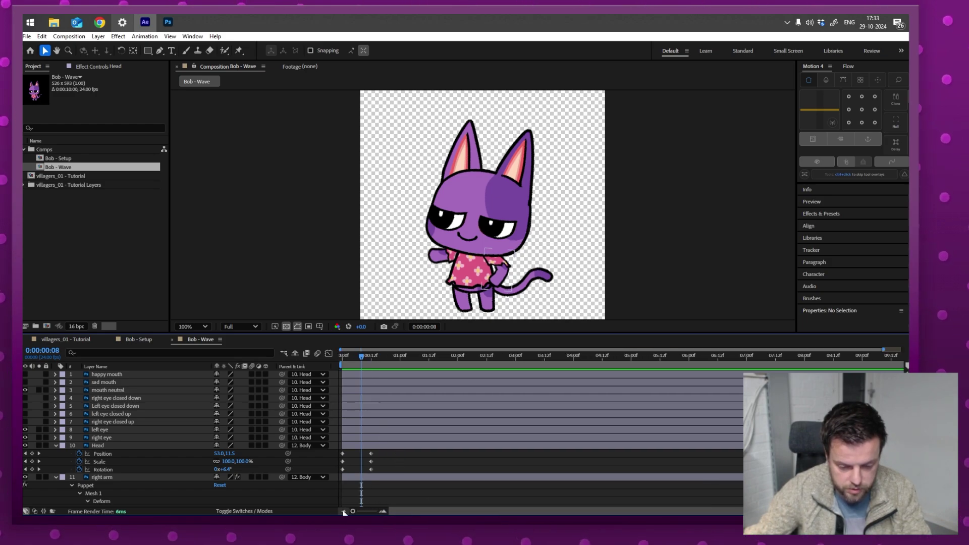
pyautogui.click(344, 512)
pyautogui.click(383, 511)
pyautogui.click(382, 512)
pyautogui.press('Home')
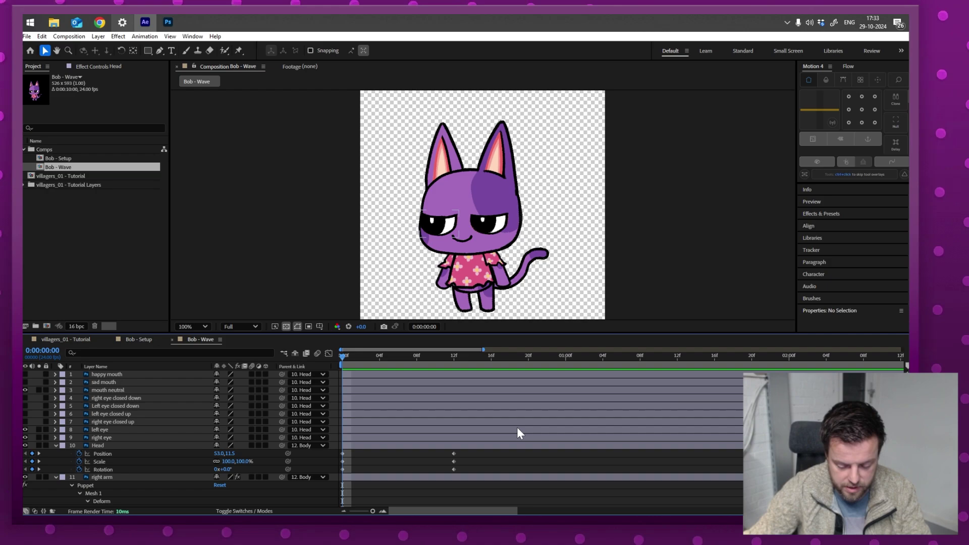
pyautogui.press('space')
pyautogui.press('space')
# Lower the raised left arm slightly away from the cheek at 1 second by moving its middle and hand Puppet pins.
pyautogui.moveTo(453, 357); pyautogui.dragTo(563, 359)
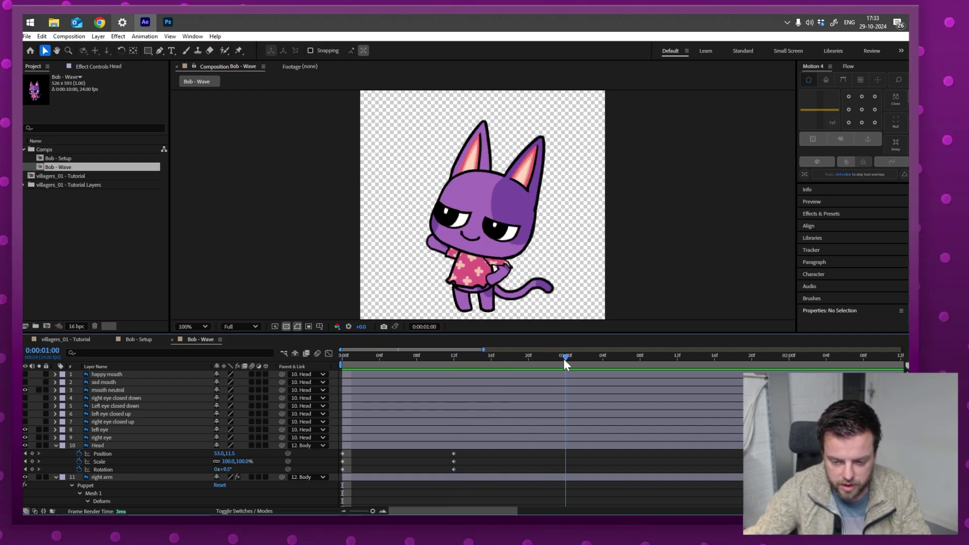
pyautogui.click(432, 250)
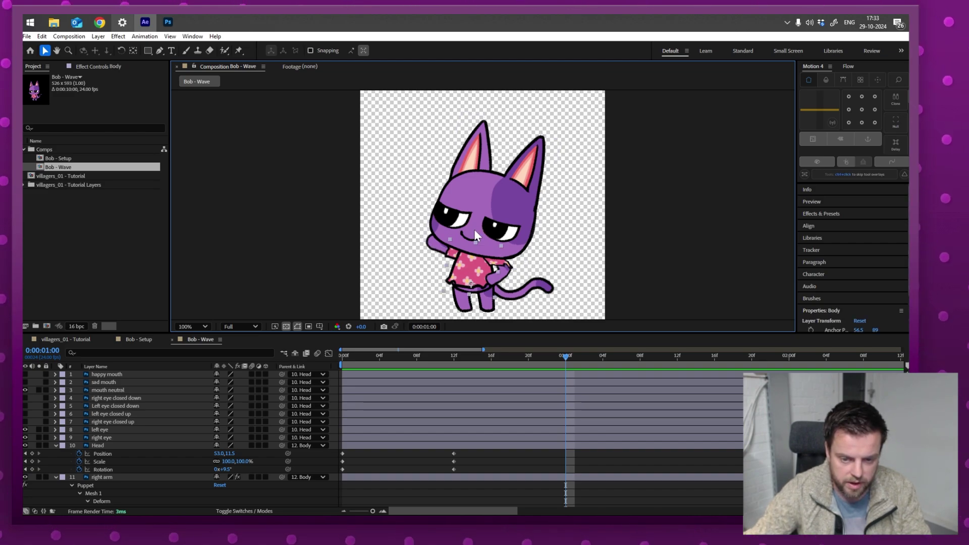
pyautogui.click(482, 196)
pyautogui.hotkey('ctrl', 'shift', 'a')
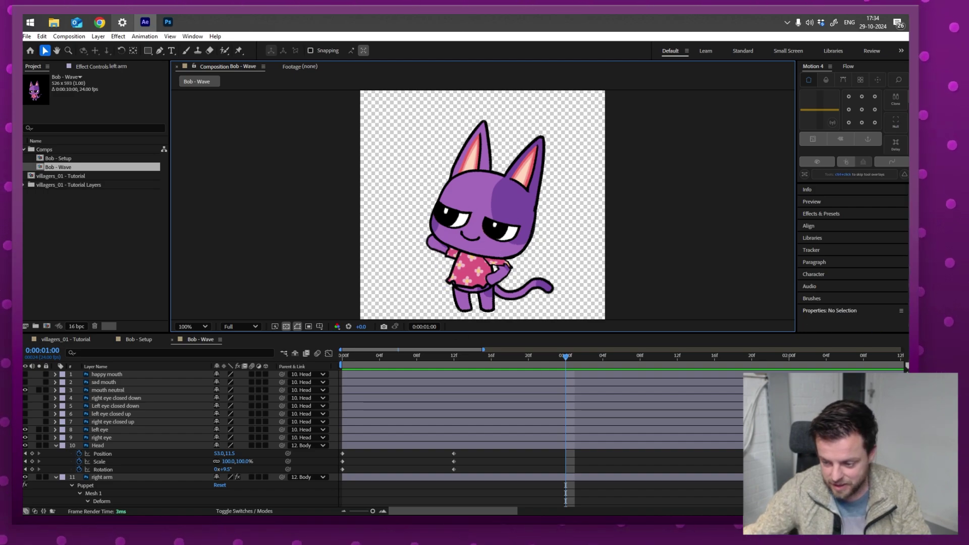
pyautogui.scroll(-5, 181, 439)
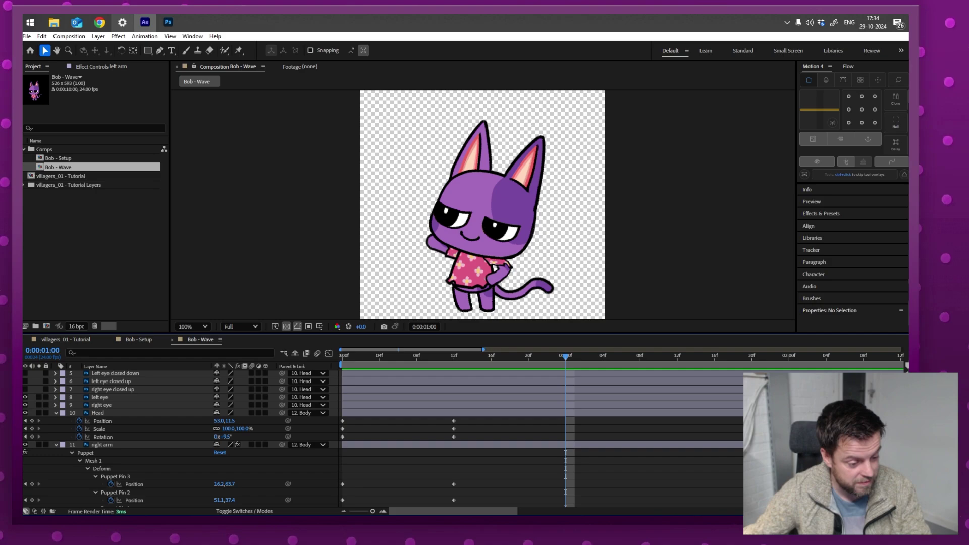
pyautogui.scroll(-3, 181, 429)
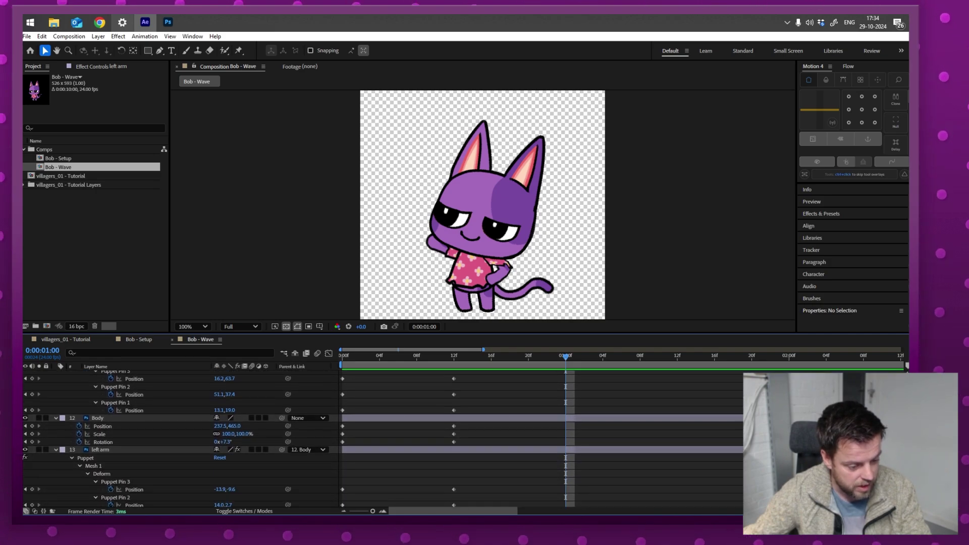
pyautogui.click(179, 399)
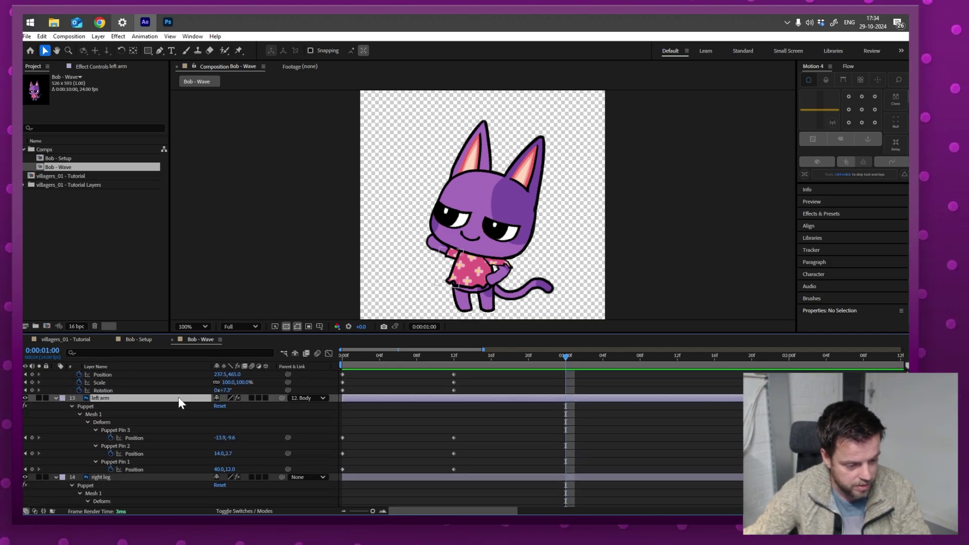
pyautogui.click(239, 51)
pyautogui.moveTo(433, 241); pyautogui.dragTo(478, 259)
# Rotate the Body to 4.9° at 1 second and raise the tail with its middle and tip Puppet pins.
pyautogui.press('v')
pyautogui.click(475, 273)
pyautogui.press('w')
pyautogui.click(525, 290)
pyautogui.click(239, 51)
pyautogui.moveTo(520, 291); pyautogui.dragTo(519, 287)
pyautogui.moveTo(548, 283); pyautogui.dragTo(504, 268)
# Adjust the right arm's Puppet pins at 1 second and rotate the Head to a slightly more upright tilt.
pyautogui.press('v')
pyautogui.click(504, 269)
pyautogui.click(240, 51)
pyautogui.press('v')
pyautogui.click(484, 183)
pyautogui.press('w')
pyautogui.moveTo(493, 178); pyautogui.dragTo(482, 178)
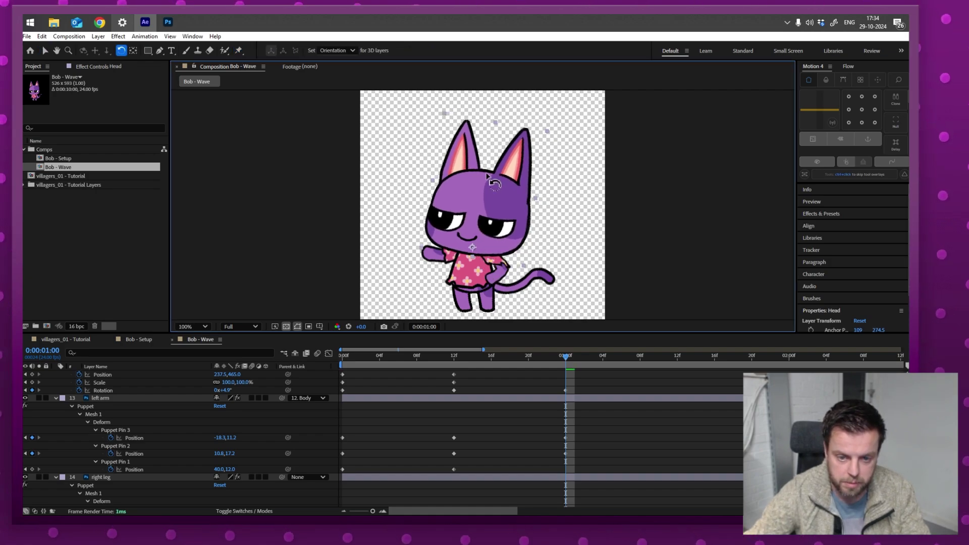
pyautogui.press('v')
pyautogui.moveTo(546, 132); pyautogui.dragTo(548, 135)
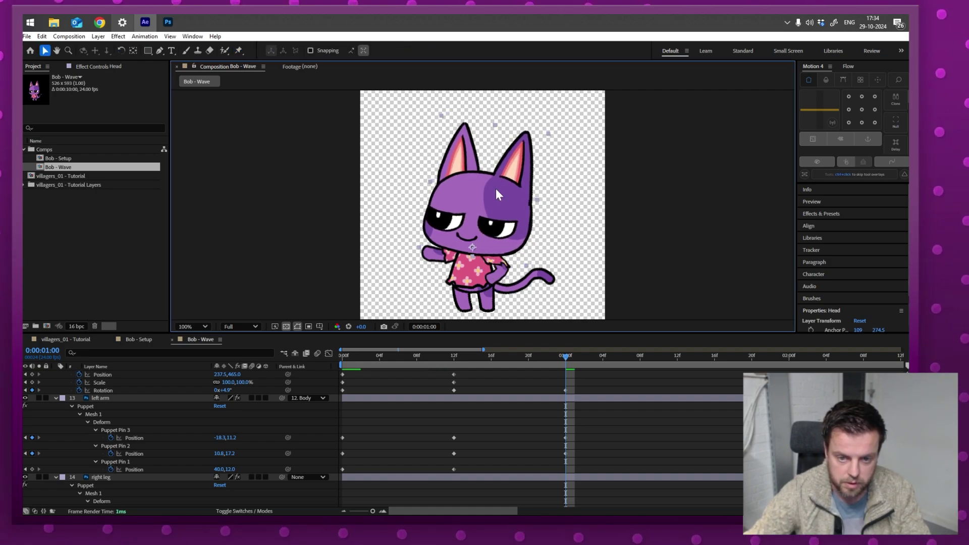
pyautogui.moveTo(502, 187); pyautogui.dragTo(502, 187)
pyautogui.moveTo(564, 359)
pyautogui.mouseDown()
pyautogui.moveTo(454, 359)
pyautogui.moveTo(565, 358)
pyautogui.mouseUp()
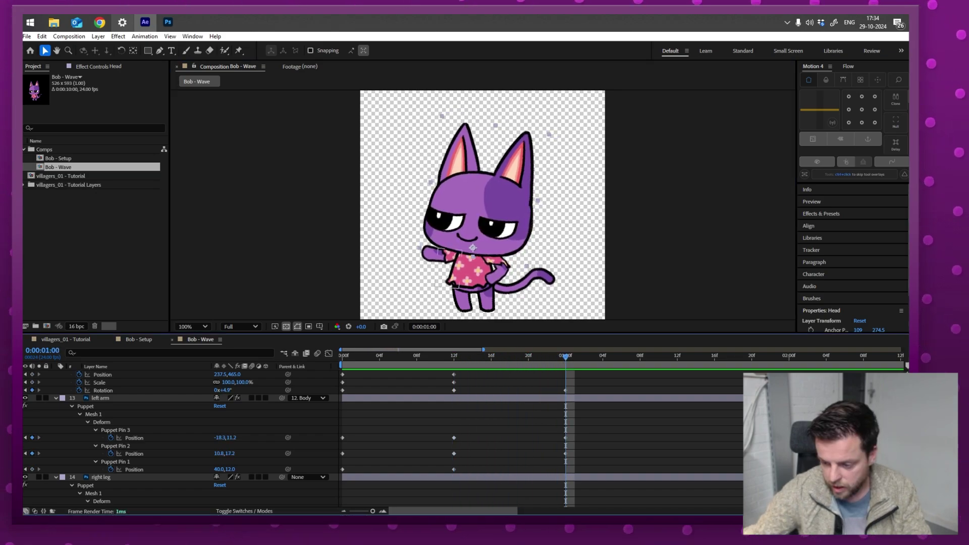
# Add the missing keyframes at 1 second for the Head, Body, arms, legs and tail, and preview the animation from the start.
pyautogui.scroll(-8, 151, 439)
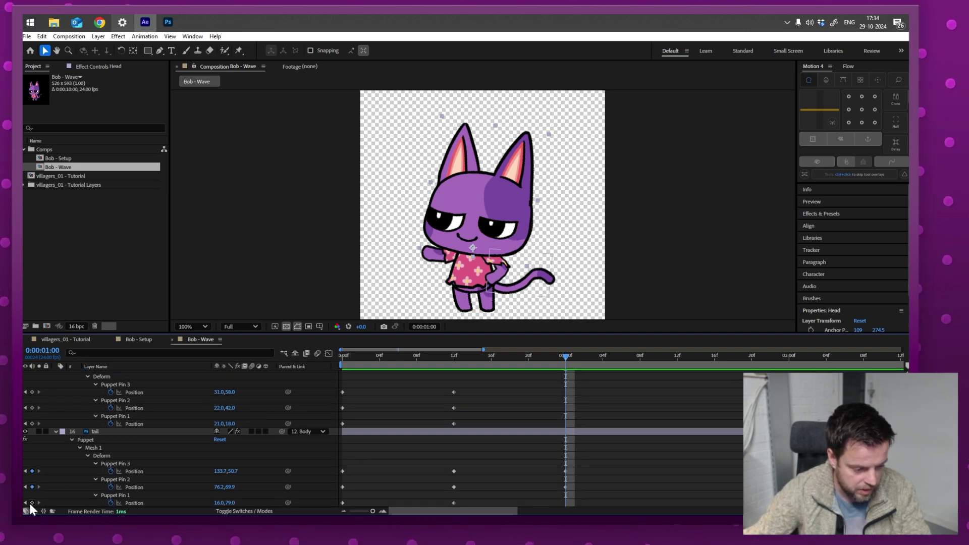
pyautogui.scroll(10, 34, 378)
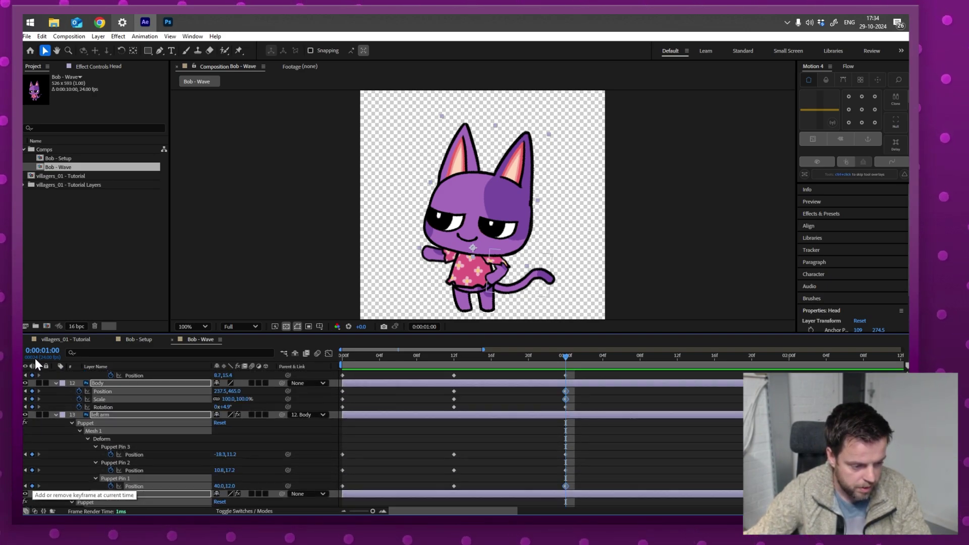
pyautogui.moveTo(565, 356); pyautogui.dragTo(313, 379)
pyautogui.press('space')
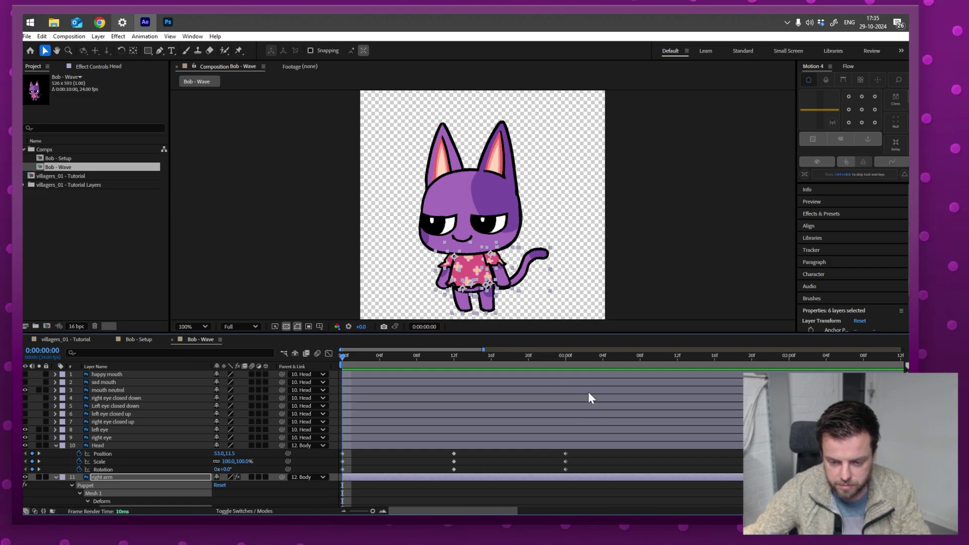
pyautogui.click(406, 357)
pyautogui.moveTo(401, 362); pyautogui.dragTo(341, 447)
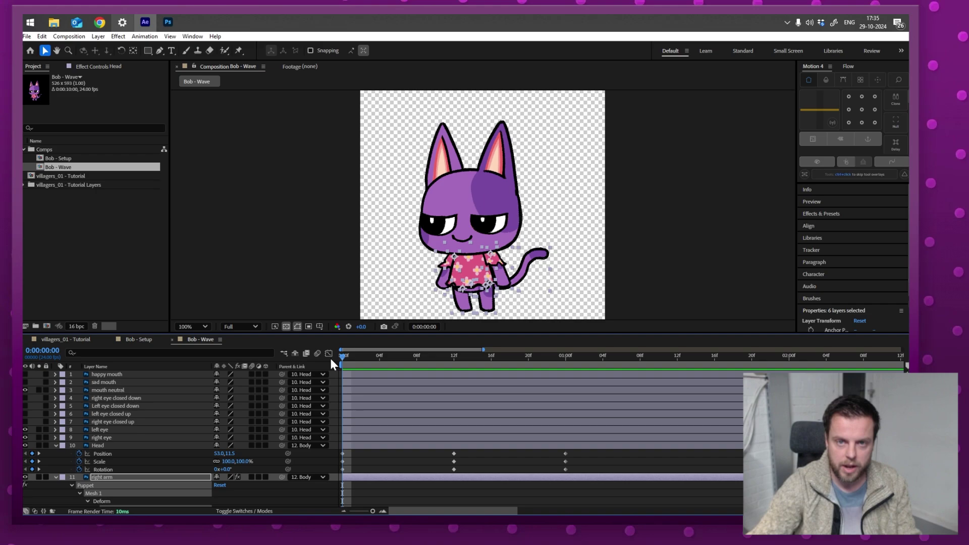
# Select every keyframe on all character layers and apply Easy Ease to them.
pyautogui.scroll(-10, 566, 484)
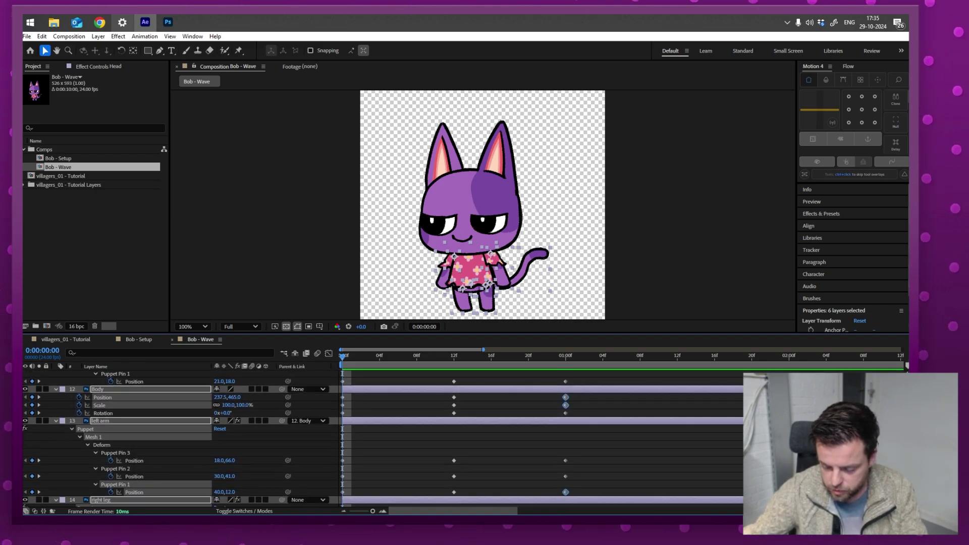
pyautogui.moveTo(573, 503); pyautogui.dragTo(313, 356)
pyautogui.rightClick(453, 455)
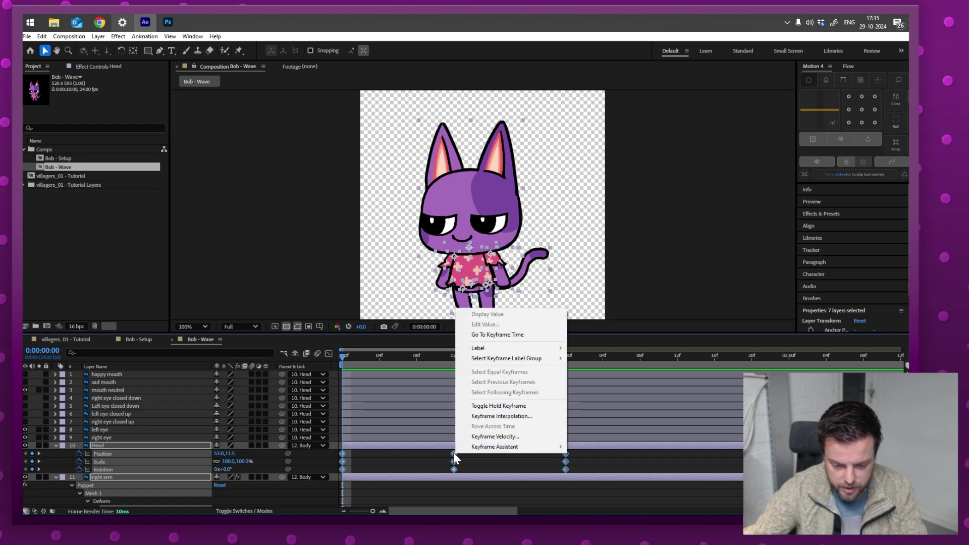
pyautogui.moveTo(505, 446)
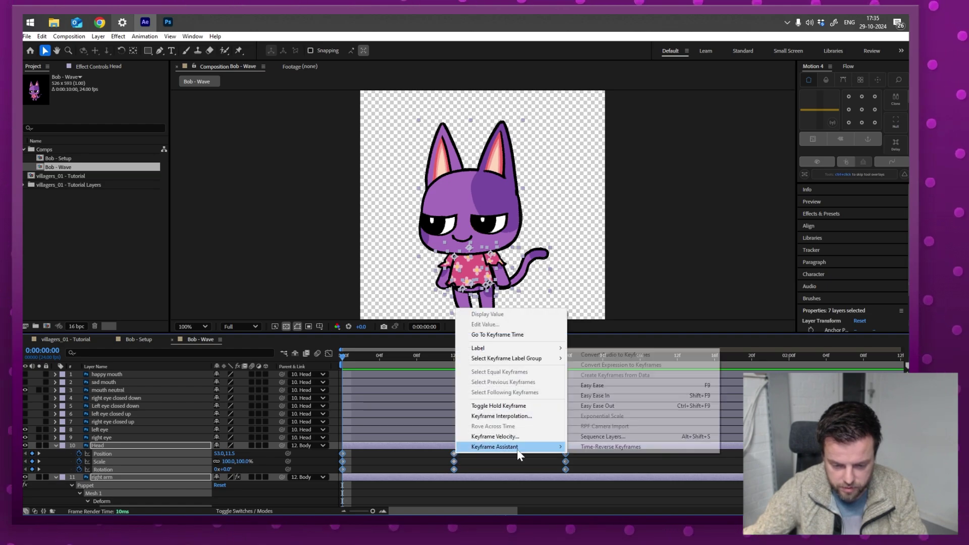
pyautogui.click(645, 386)
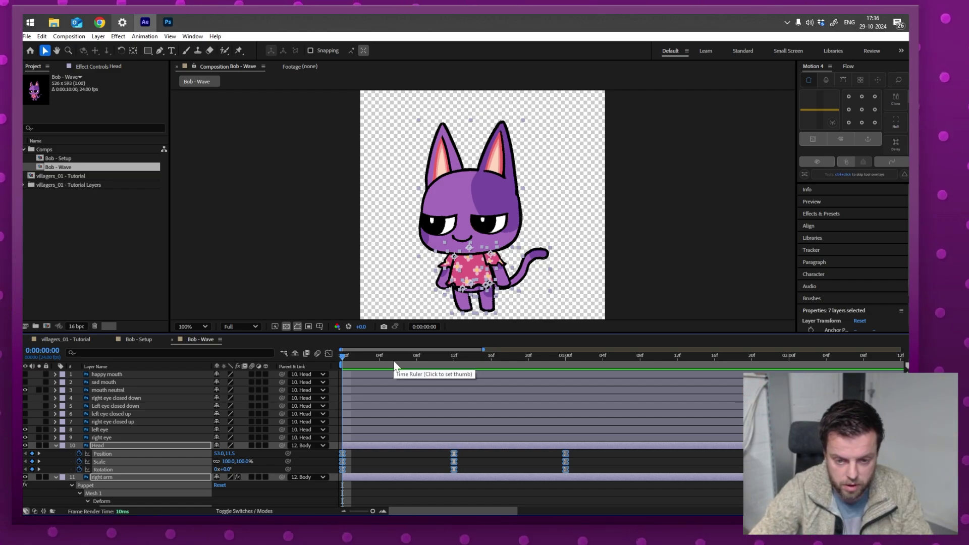
# Compare the animation's playback with and without Easy Ease, leaving Easy Ease applied to all keyframes.
pyautogui.press('space')
pyautogui.press('space')
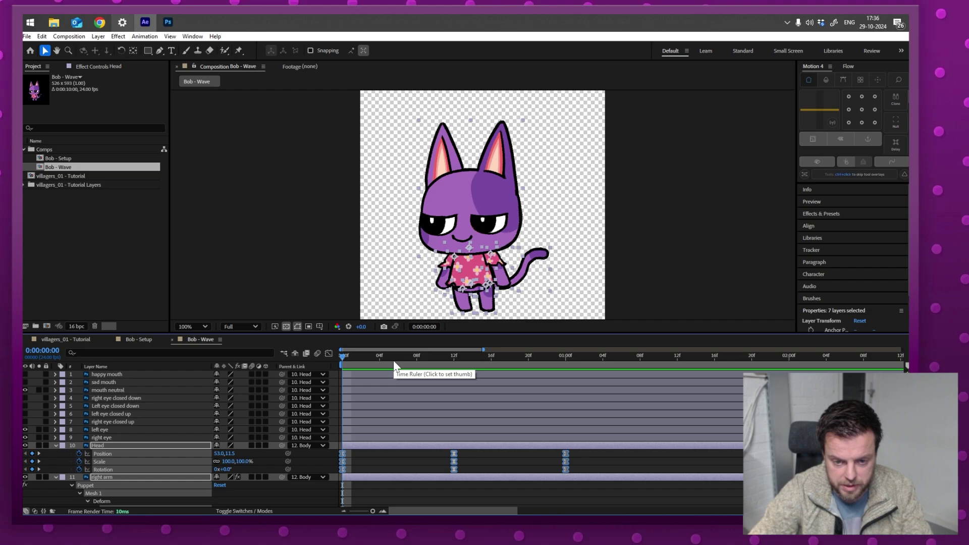
pyautogui.press('space')
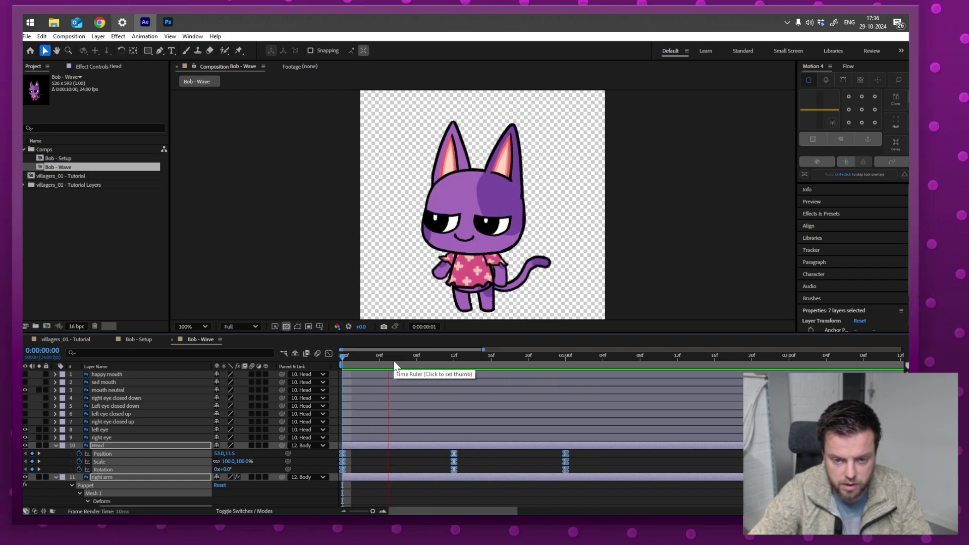
pyautogui.press('space')
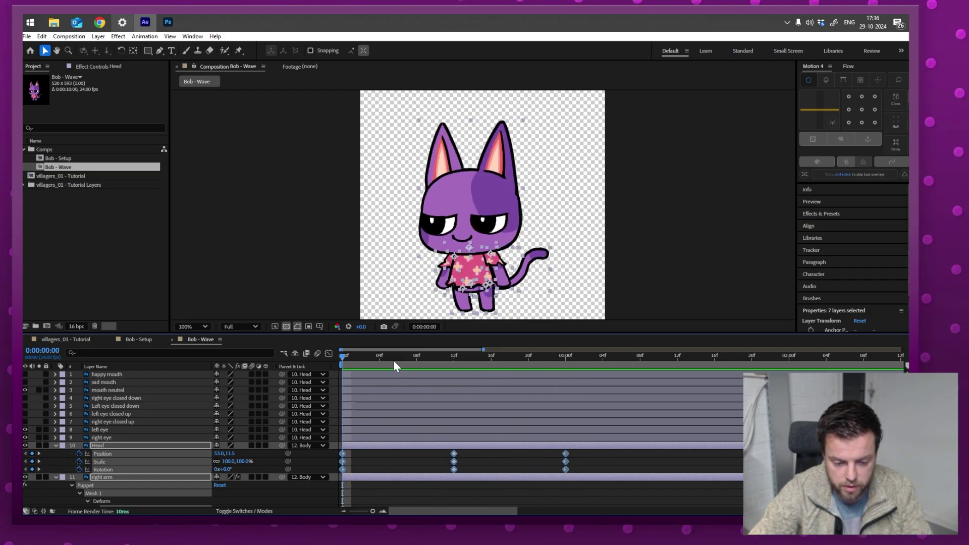
pyautogui.press('space')
pyautogui.press('space')
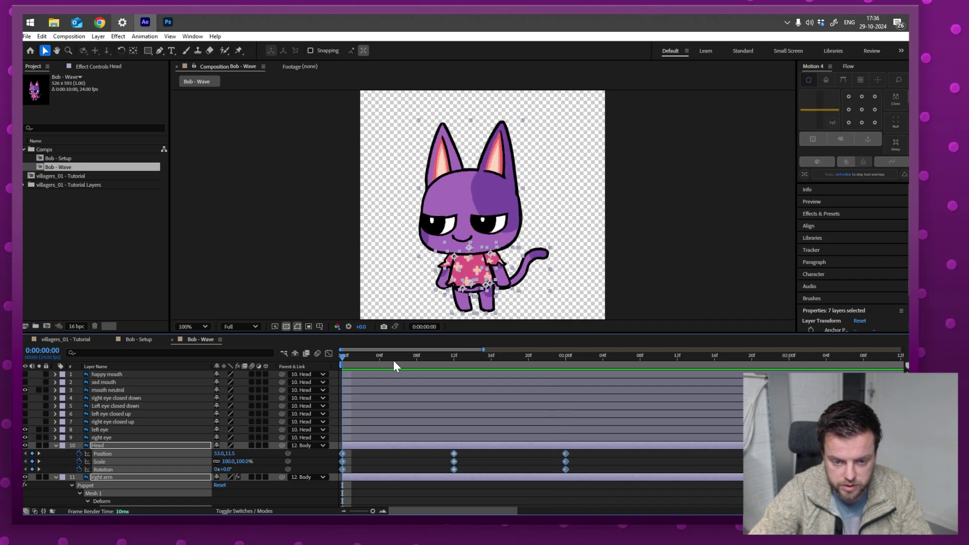
pyautogui.press('space')
pyautogui.press('space')
pyautogui.press('F9')
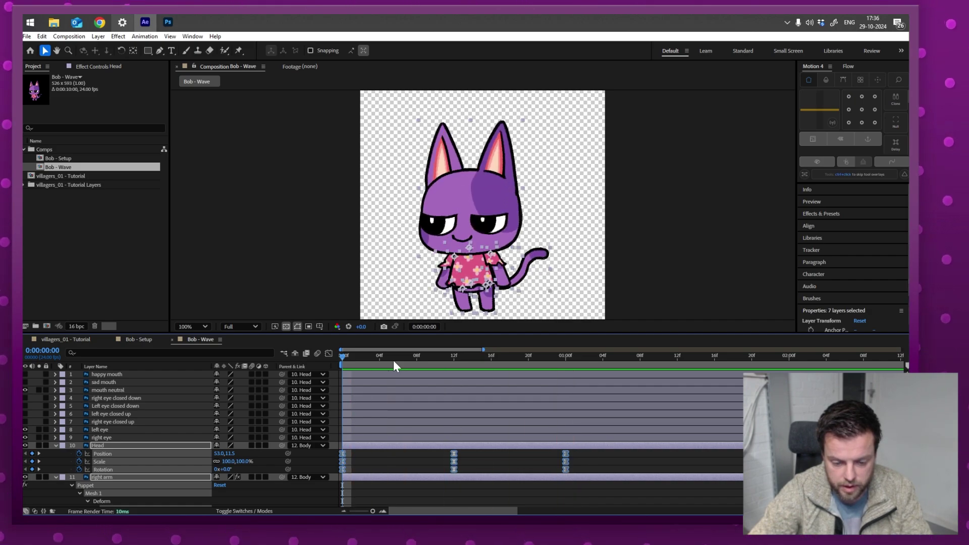
pyautogui.press('space')
pyautogui.press('space')
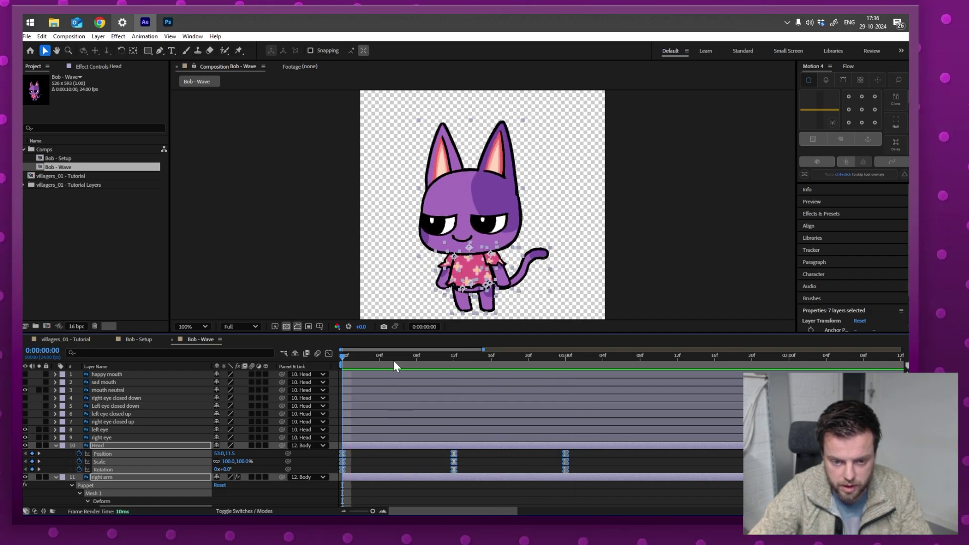
# Play the Cube composition to compare linear and eased motion, and select Shape Layer 1's Position keyframes.
pyautogui.press('space')
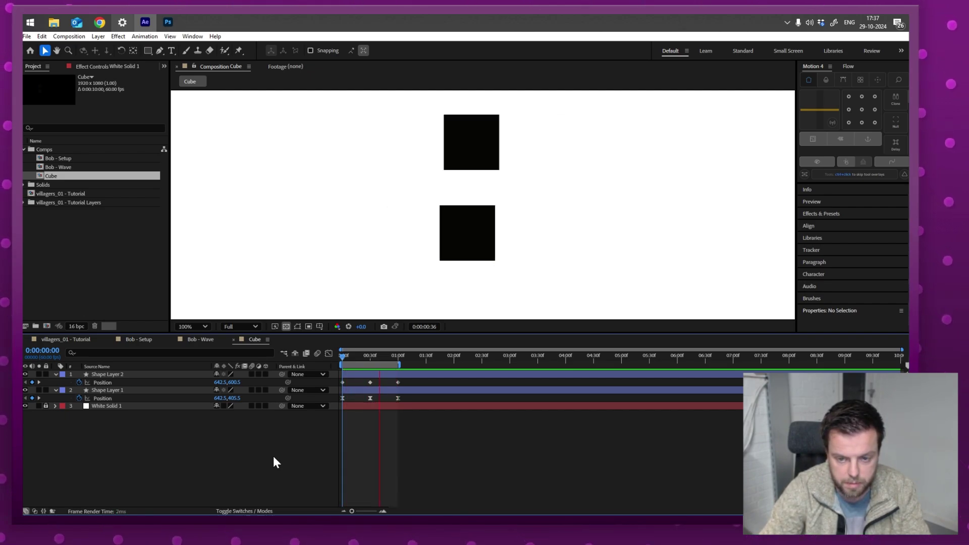
pyautogui.press('space')
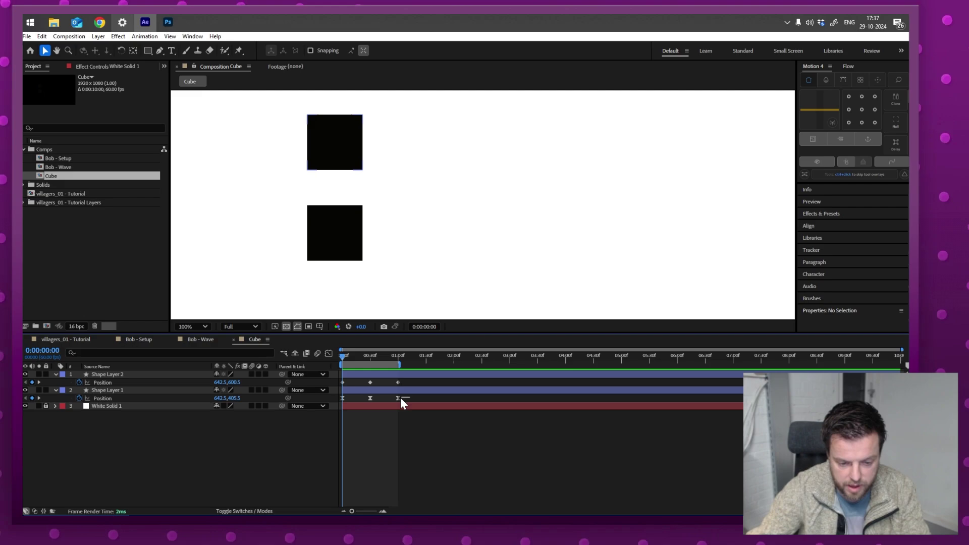
pyautogui.moveTo(401, 398); pyautogui.dragTo(343, 401)
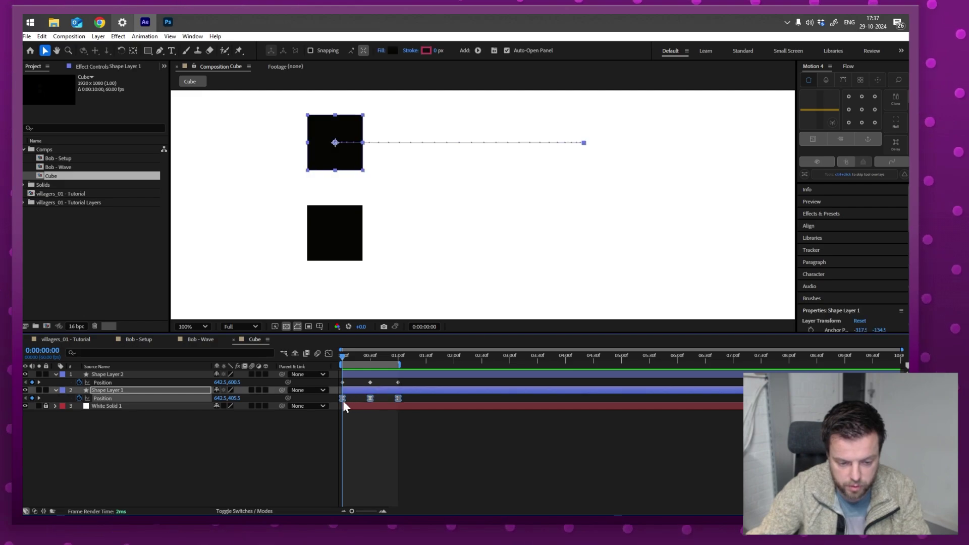
# In Bob - Wave, shift all keyframes at frame 12 and 1 second four frames earlier, starting the wave pose at frame 8.
pyautogui.click(204, 339)
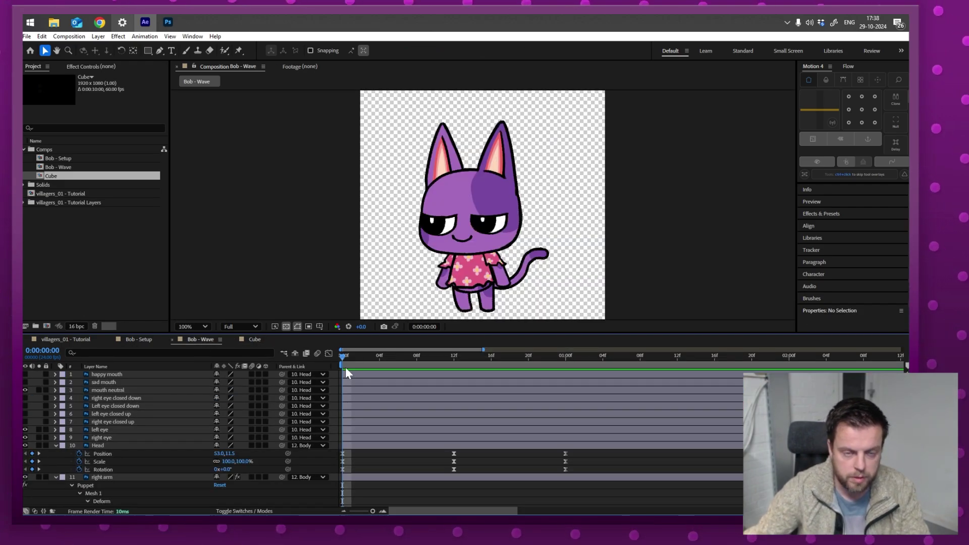
pyautogui.moveTo(462, 359); pyautogui.dragTo(340, 360)
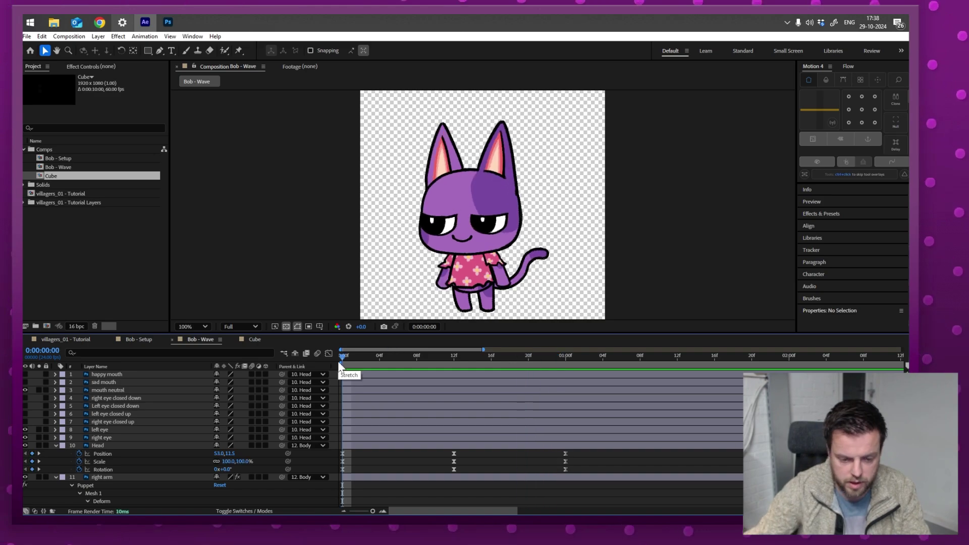
pyautogui.moveTo(402, 360); pyautogui.dragTo(285, 367)
pyautogui.scroll(-11, 262, 424)
pyautogui.scroll(-6, 454, 439)
pyautogui.moveTo(576, 503); pyautogui.dragTo(439, 372)
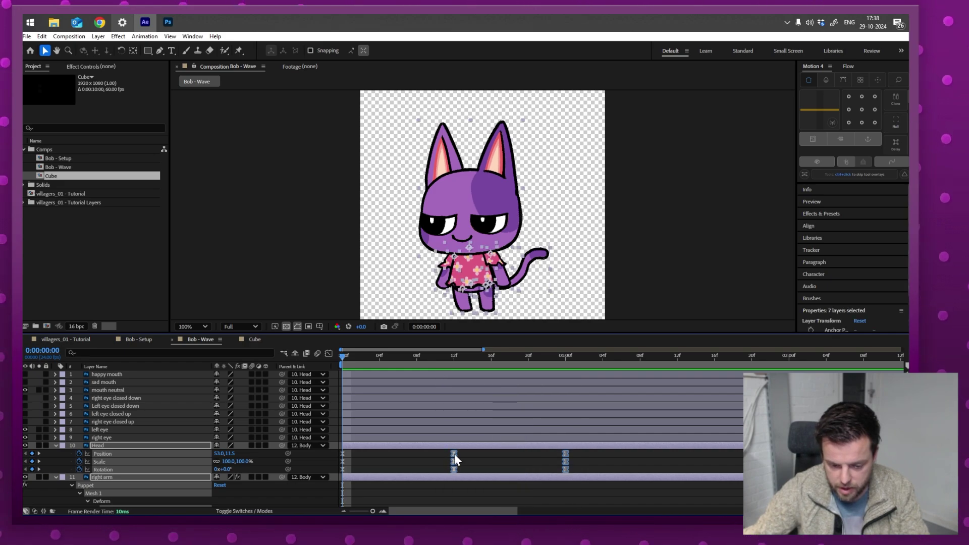
pyautogui.moveTo(454, 458); pyautogui.dragTo(418, 458)
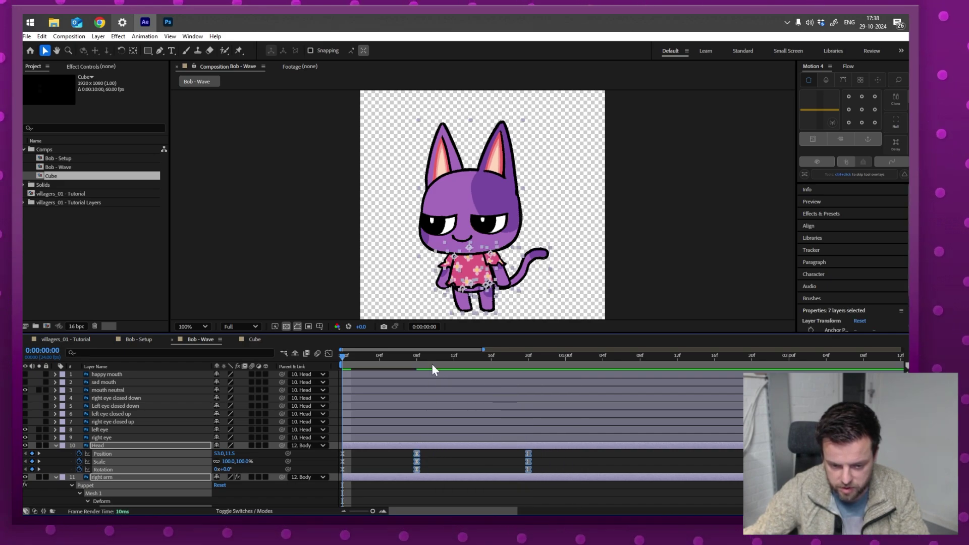
# Move the last set of keyframes on all animated layers to frame 16 and play the wave.
pyautogui.click(416, 370)
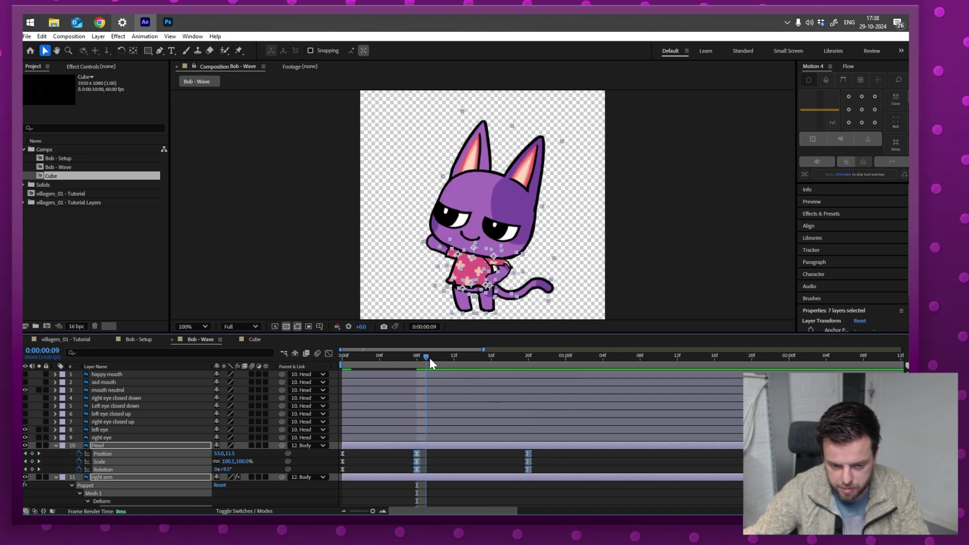
pyautogui.click(430, 359)
pyautogui.scroll(-5, 432, 429)
pyautogui.scroll(10, 505, 444)
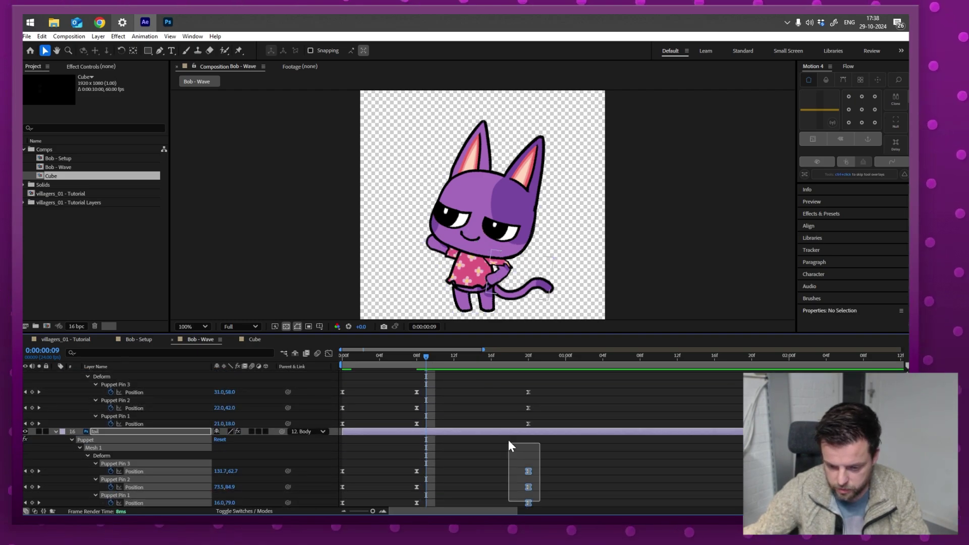
pyautogui.moveTo(501, 454); pyautogui.dragTo(491, 454)
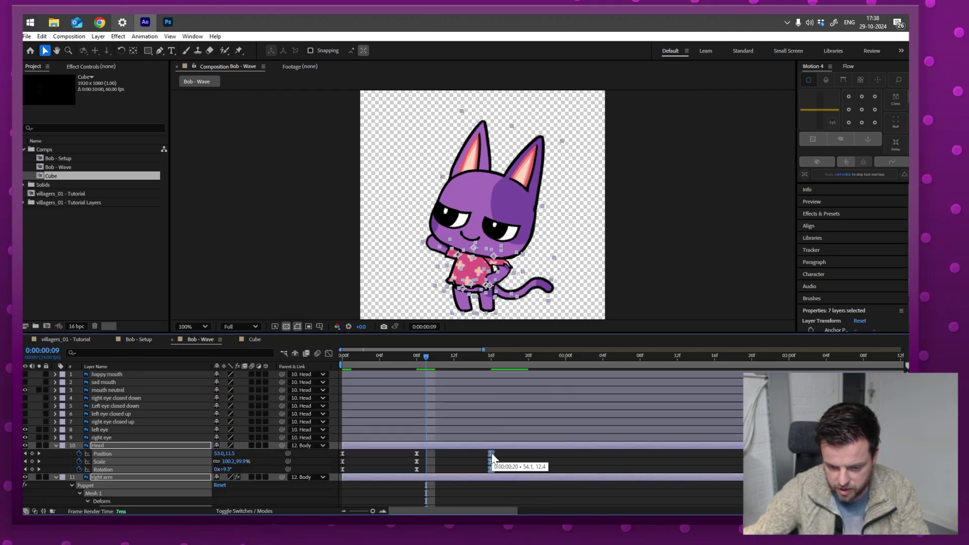
pyautogui.moveTo(492, 356); pyautogui.dragTo(266, 372)
pyautogui.press('space')
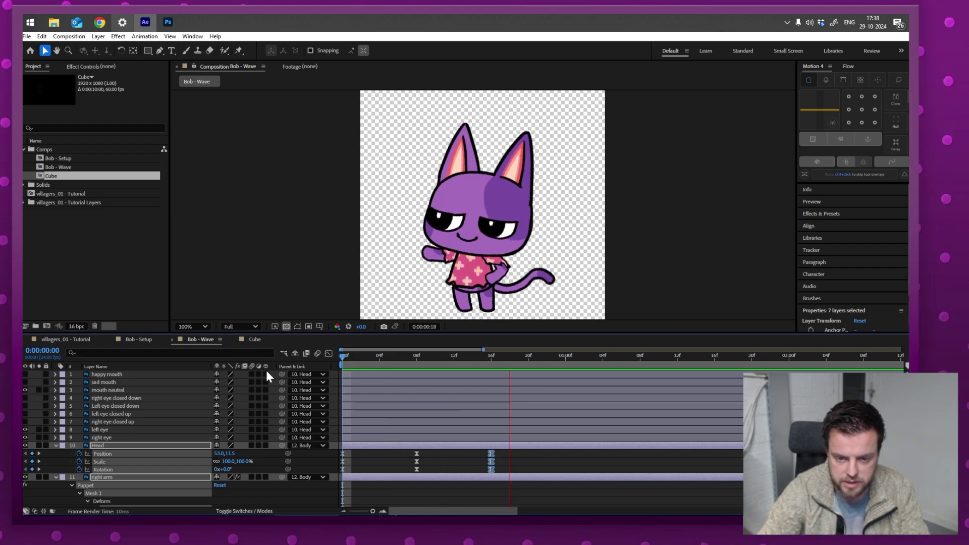
pyautogui.press('space')
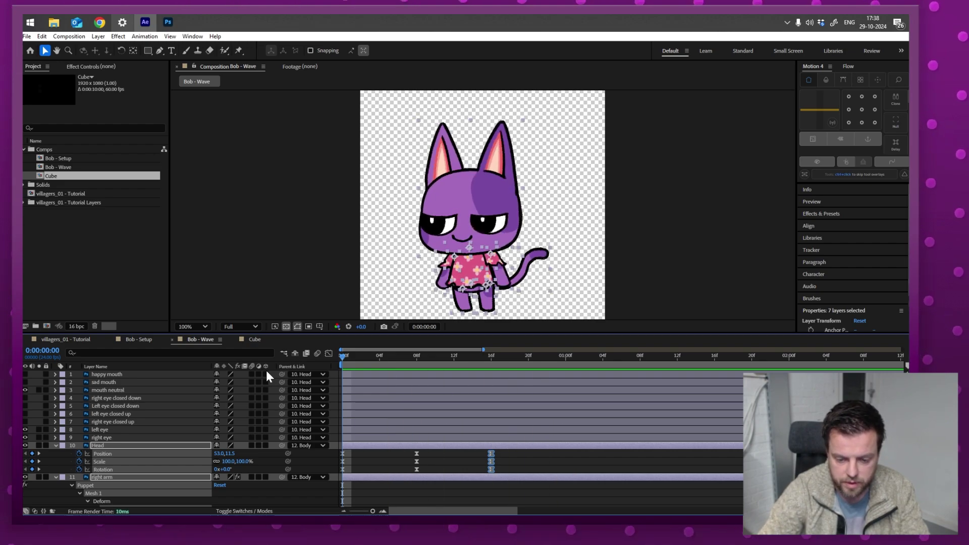
# Copy all layers' keyframes at frames 8 and 16 and paste them starting at 1 second.
pyautogui.click(566, 360)
pyautogui.scroll(-10, 621, 482)
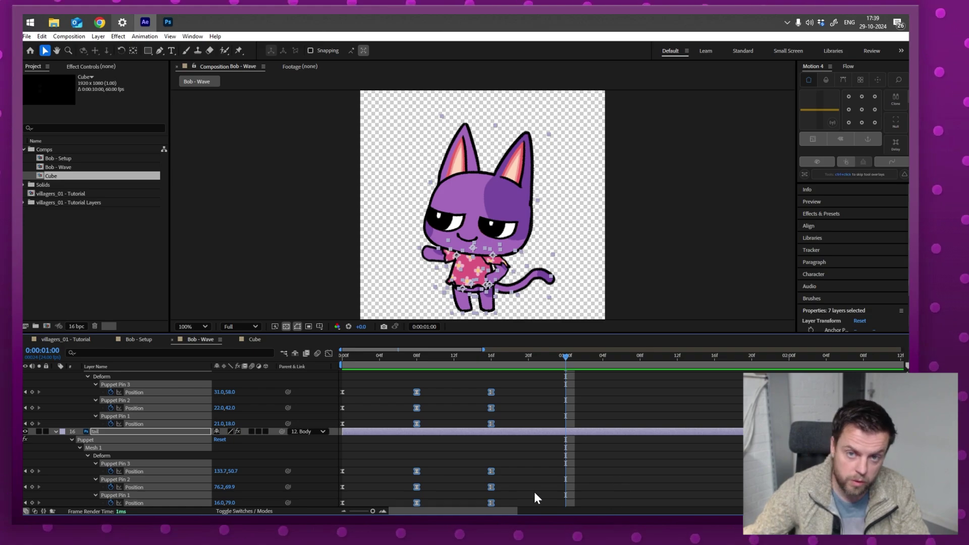
pyautogui.moveTo(507, 502); pyautogui.dragTo(392, 353)
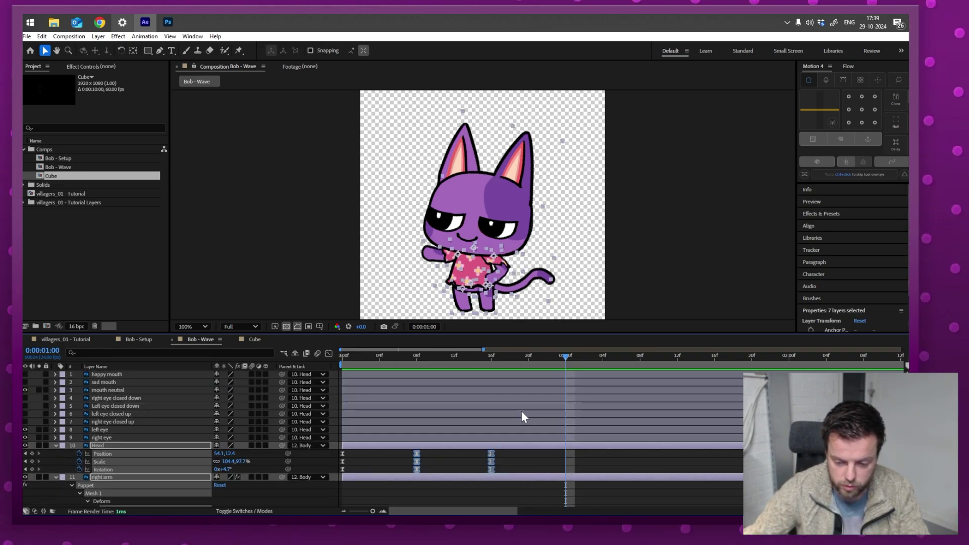
pyautogui.hotkey('ctrl', 'v')
pyautogui.moveTo(551, 359); pyautogui.dragTo(317, 358)
pyautogui.hotkey('ctrl', 'shift', 'h')
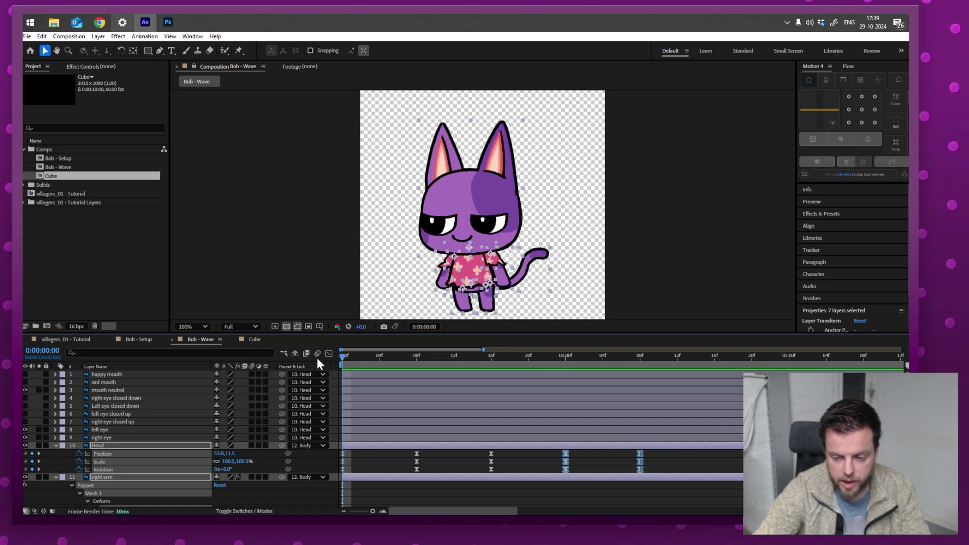
# Copy all layers' keyframes at 1 second to 1 second 16 frames and preview the repeated wave.
pyautogui.moveTo(343, 358); pyautogui.dragTo(714, 362)
pyautogui.scroll(-10, 707, 429)
pyautogui.moveTo(576, 503); pyautogui.dragTo(547, 344)
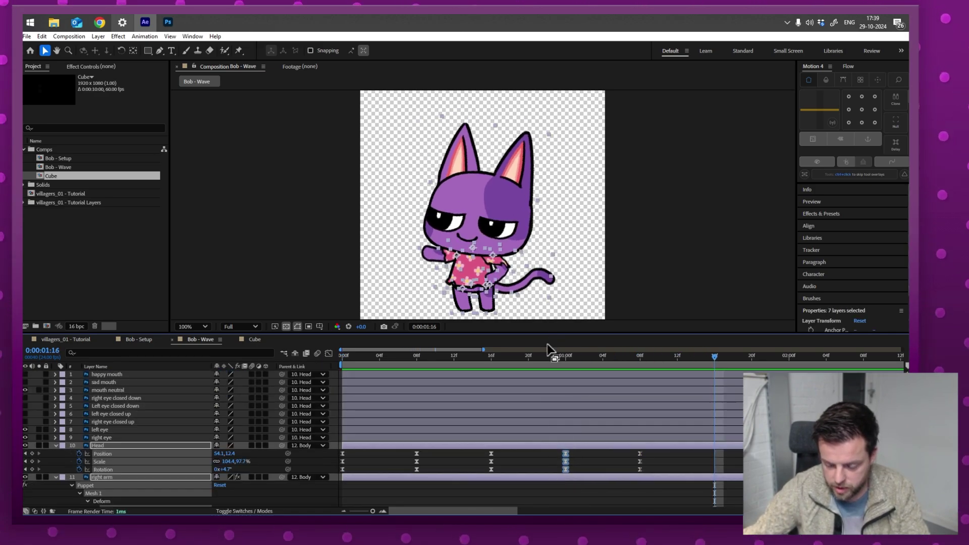
pyautogui.hotkey('ctrl', 'v')
pyautogui.press('Home')
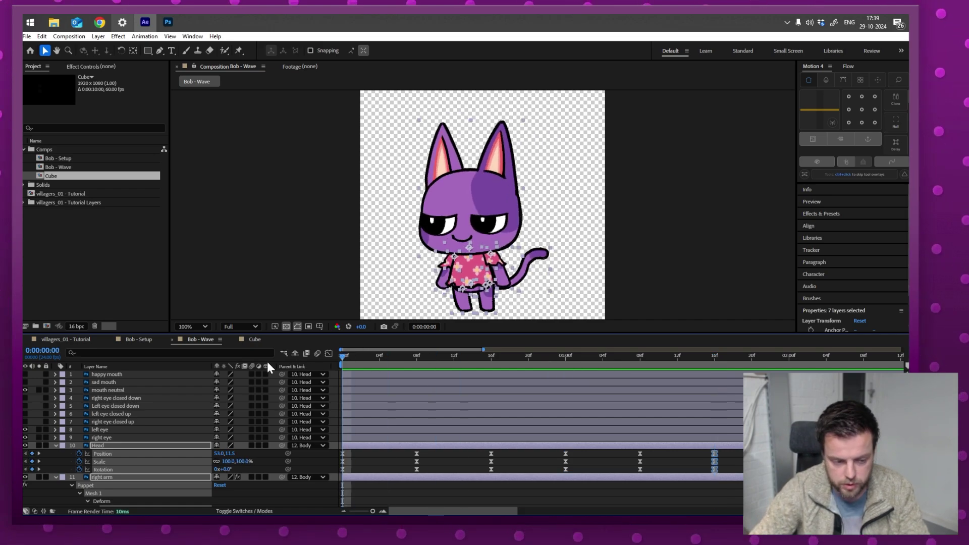
pyautogui.press('space')
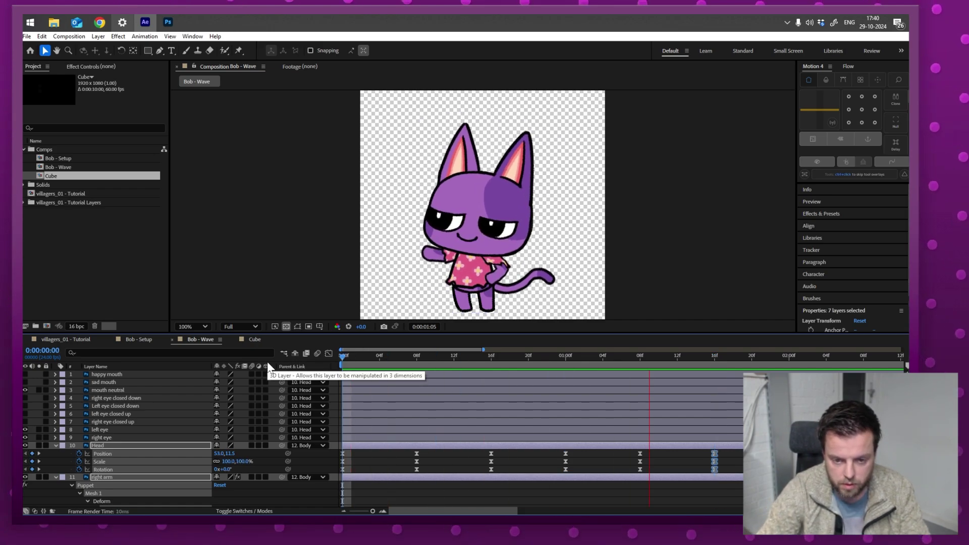
pyautogui.press('space')
# Copy the resting-pose keyframes at frame 0 to 2 seconds on all animated layers and preview the animation.
pyautogui.click(789, 359)
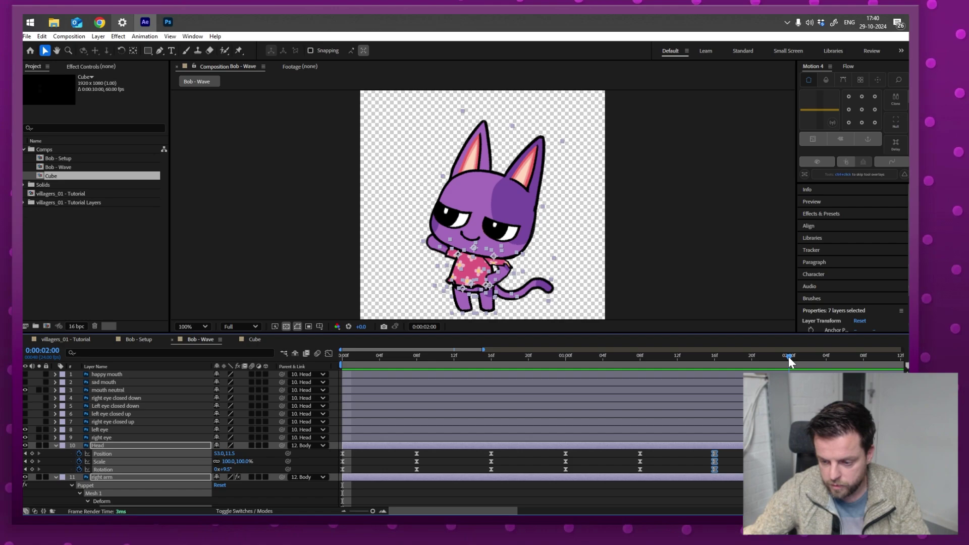
pyautogui.click(489, 427)
pyautogui.scroll(-2, 482, 429)
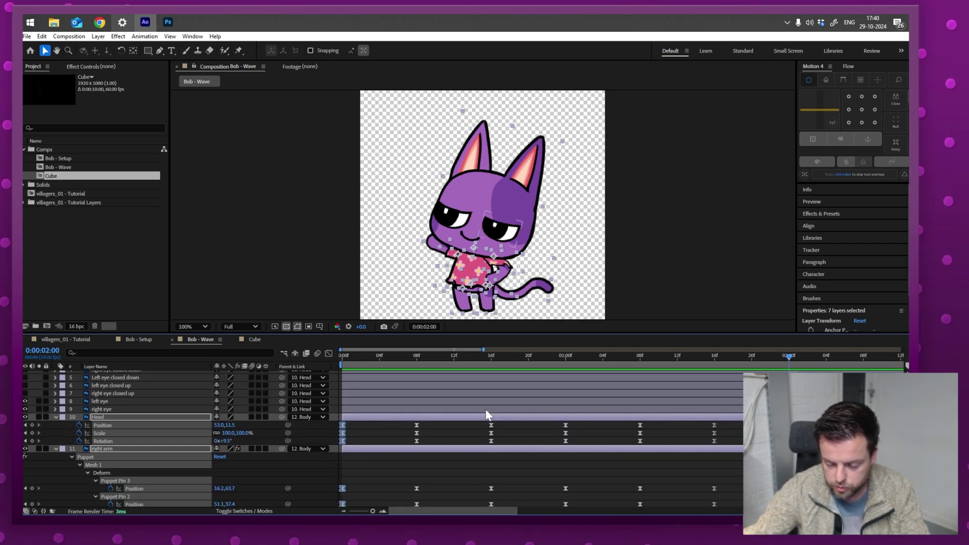
pyautogui.hotkey('ctrl', 'v')
pyautogui.press('space')
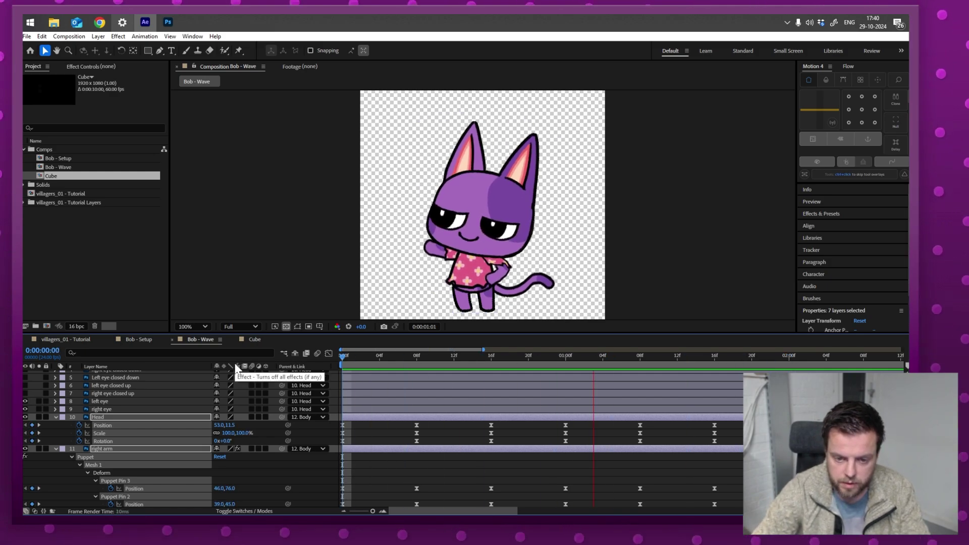
pyautogui.press('space')
# Shorten the work area to end at about 2 seconds 12 frames and play the looping wave.
pyautogui.moveTo(373, 511); pyautogui.dragTo(338, 511)
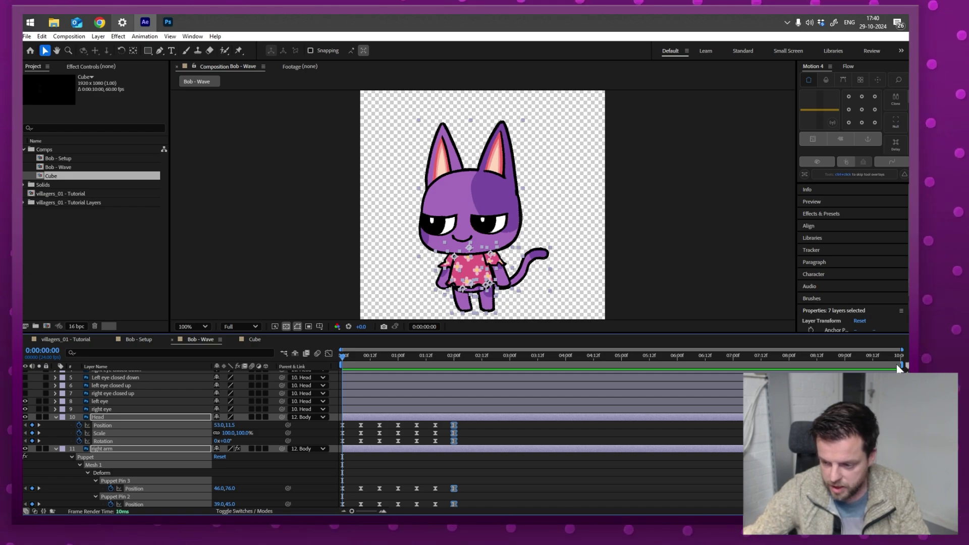
pyautogui.moveTo(891, 364); pyautogui.dragTo(477, 365)
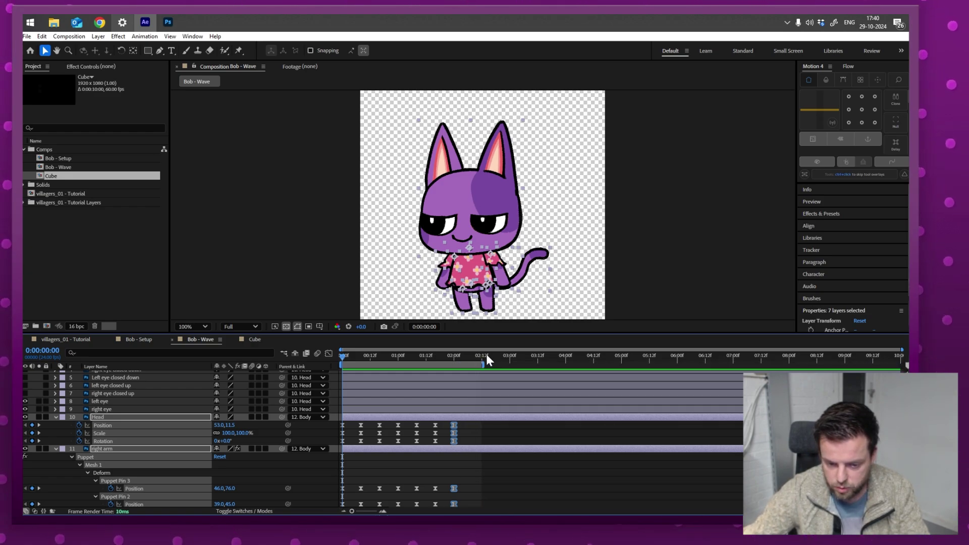
pyautogui.press('space')
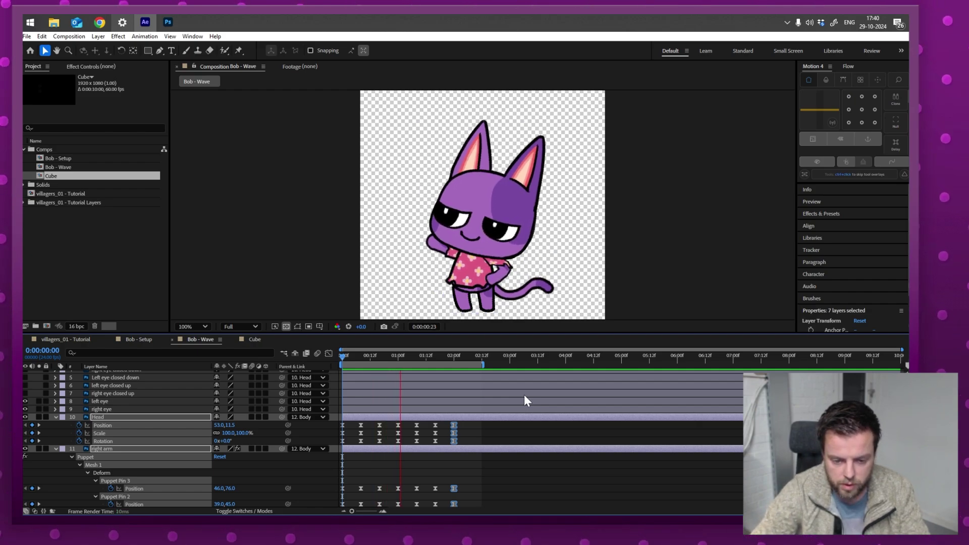
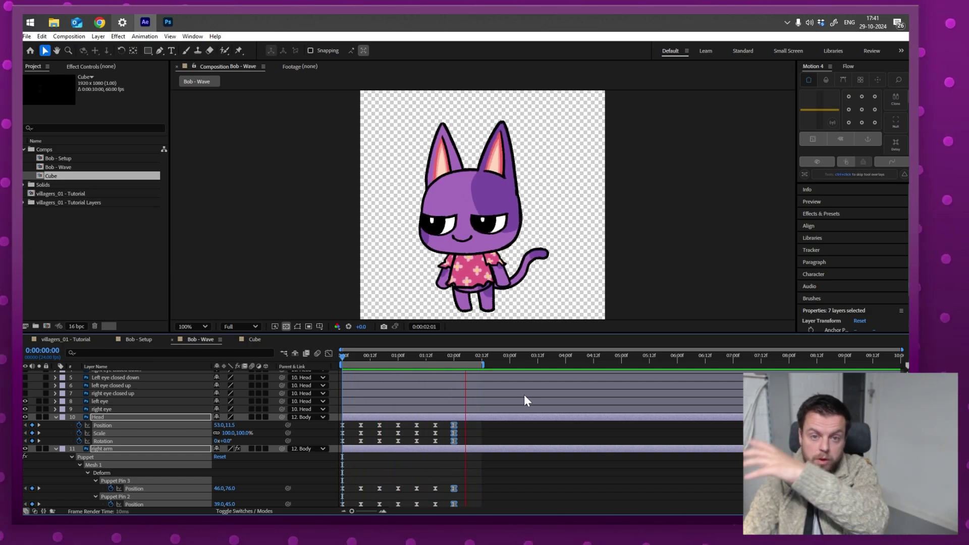
pyautogui.press('space')
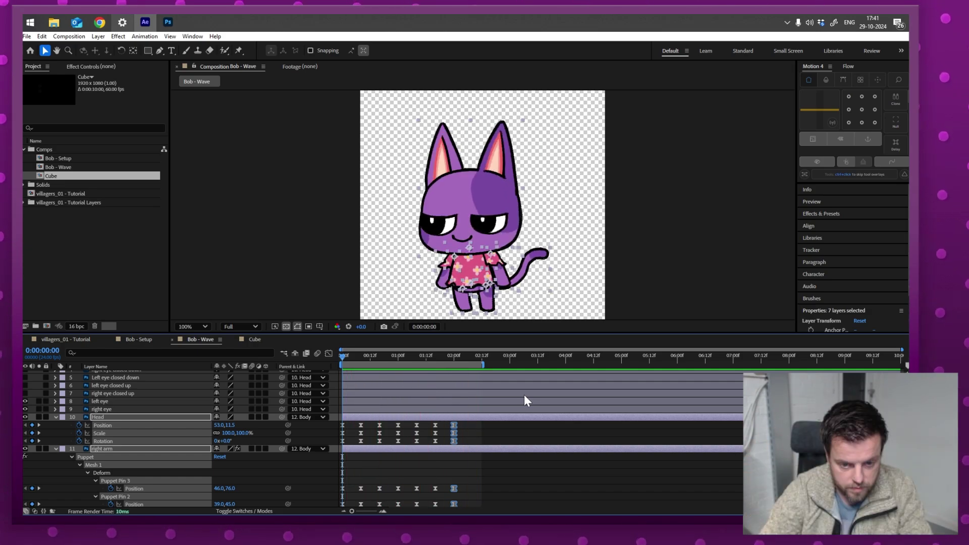
# Delay the left arm's keyframes after frame 0 by two frames on Puppet Pin 2 and four on Puppet Pin 3, then preview.
pyautogui.click(400, 292)
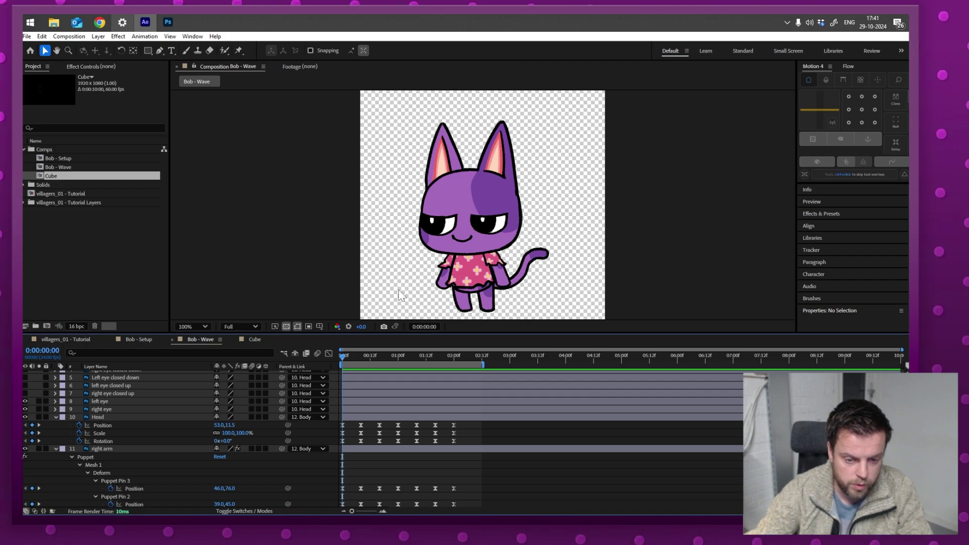
pyautogui.click(441, 285)
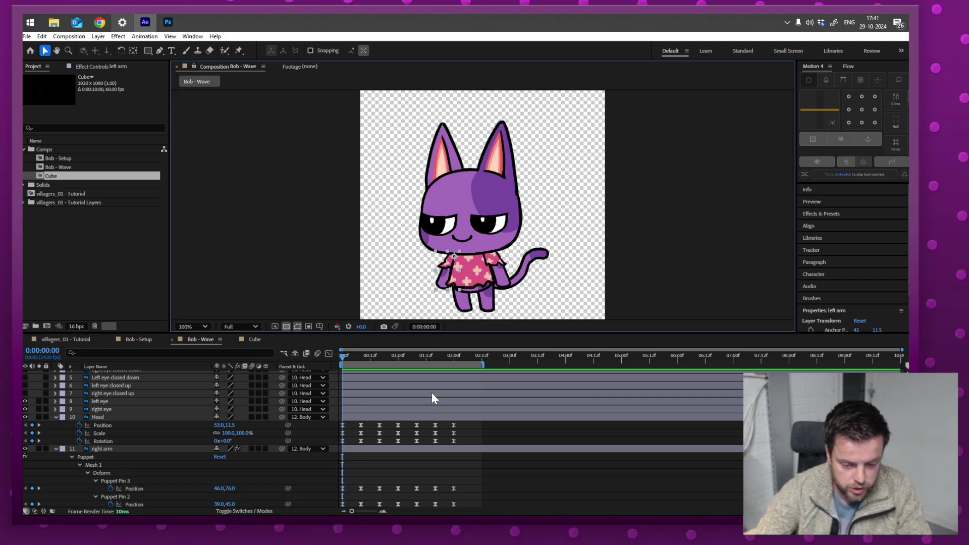
pyautogui.scroll(-5, 432, 398)
pyautogui.moveTo(476, 402); pyautogui.dragTo(354, 430)
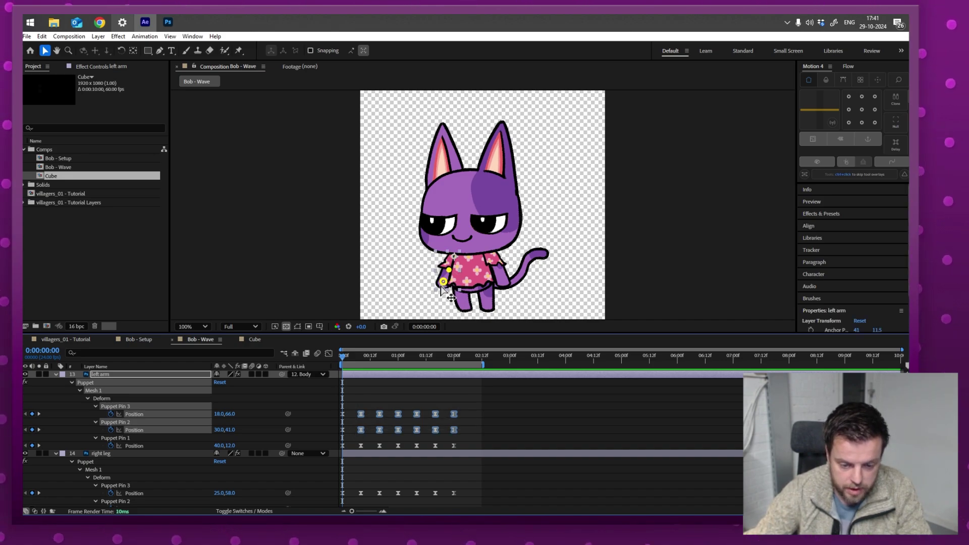
pyautogui.moveTo(361, 412); pyautogui.dragTo(367, 411)
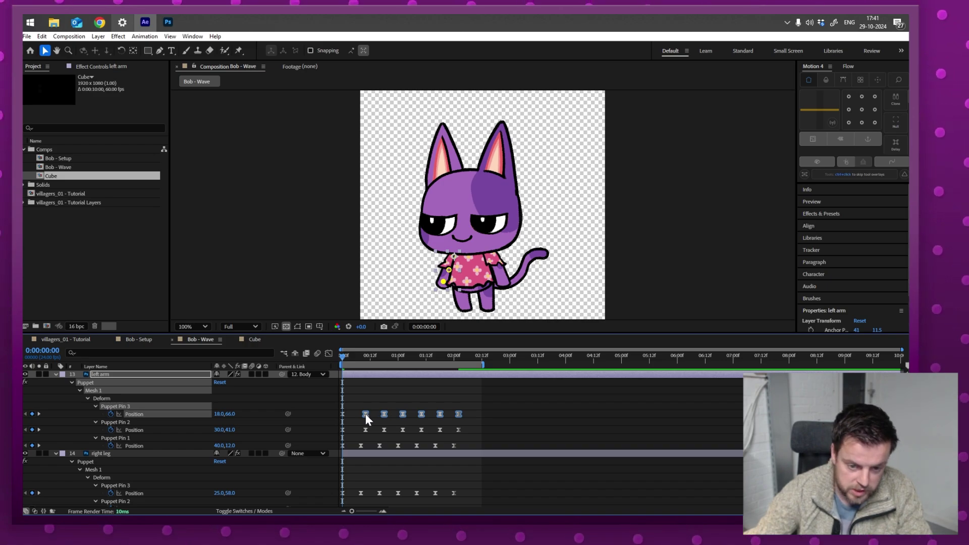
pyautogui.moveTo(368, 415); pyautogui.dragTo(371, 411)
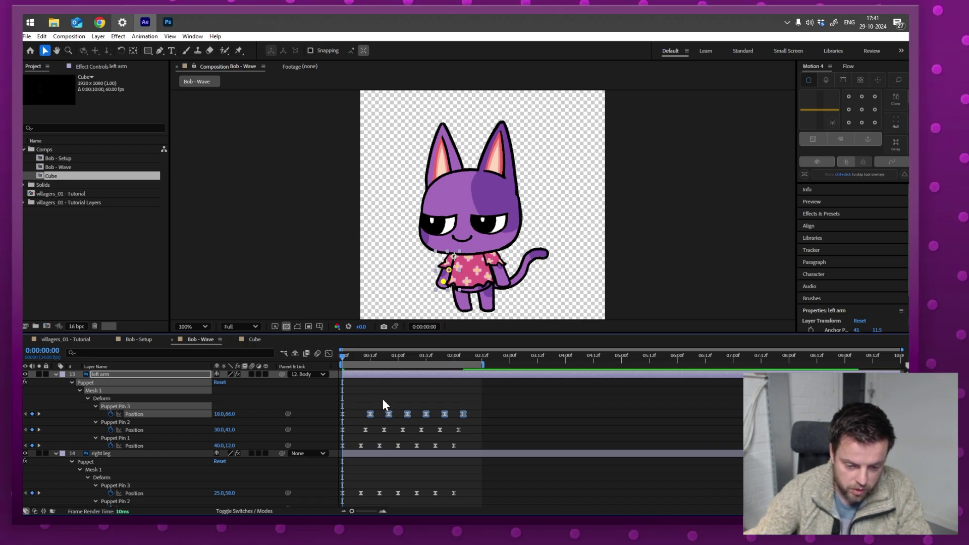
pyautogui.press('space')
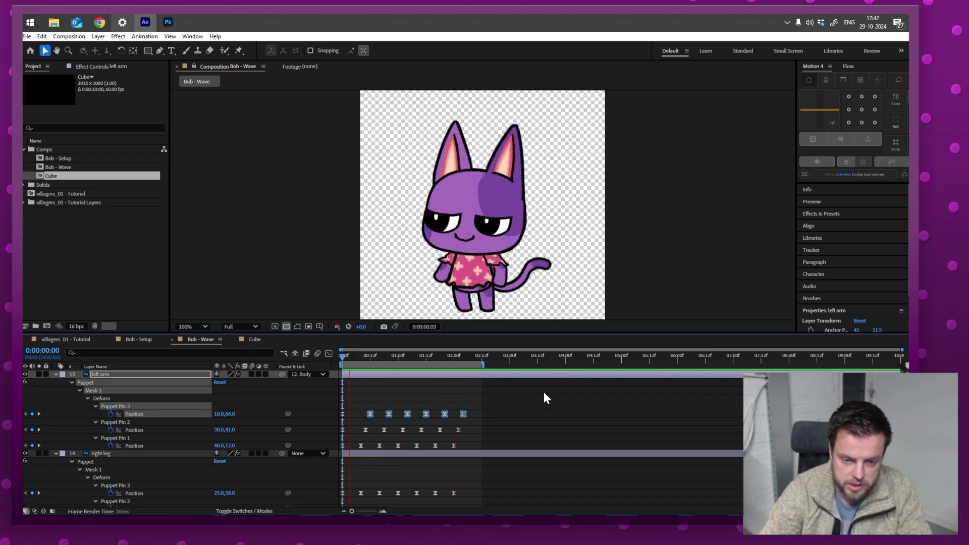
pyautogui.press('space')
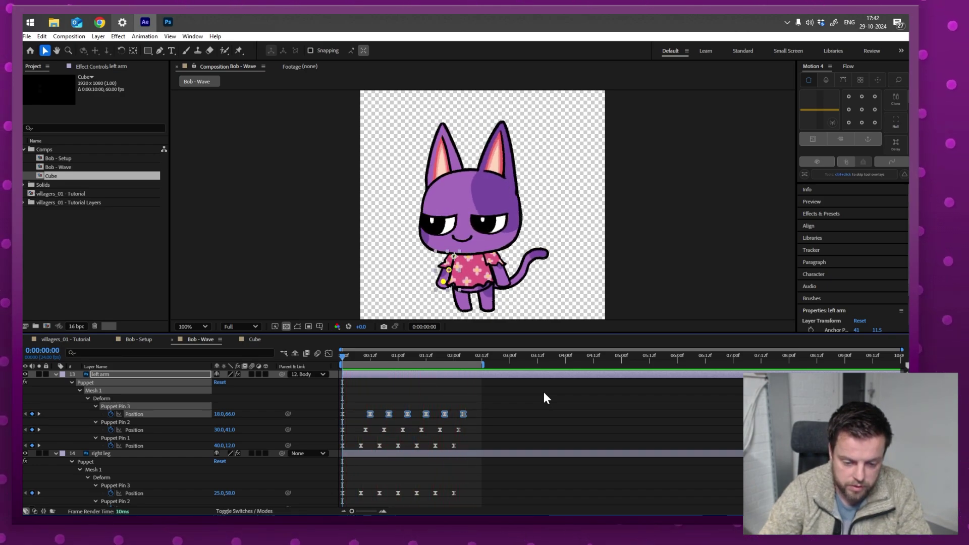
# Compare the wave's playback with and without the left arm's pin offsets, leaving the offsets applied.
pyautogui.hotkey('alt', 'Left')
pyautogui.hotkey('alt', 'Left')
pyautogui.hotkey('ctrl', 'z')
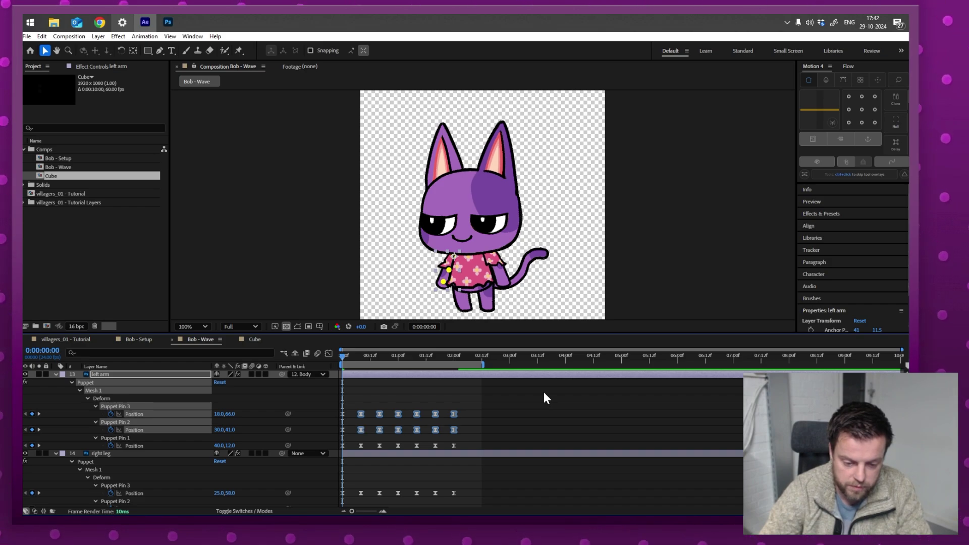
pyautogui.press('space')
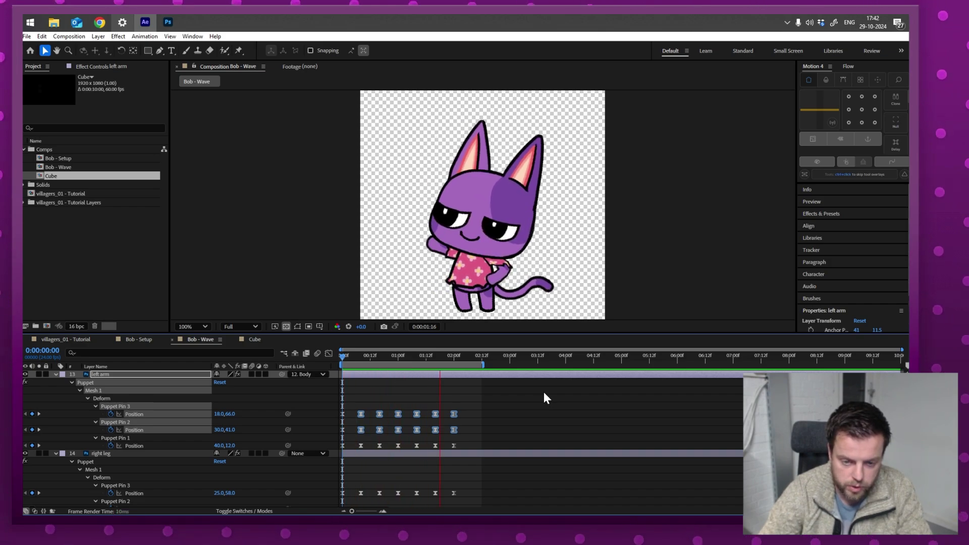
pyautogui.press('space')
pyautogui.hotkey('ctrl', 'z')
pyautogui.hotkey('ctrl', 'z')
pyautogui.hotkey('alt', 'Right')
pyautogui.hotkey('alt', 'Right')
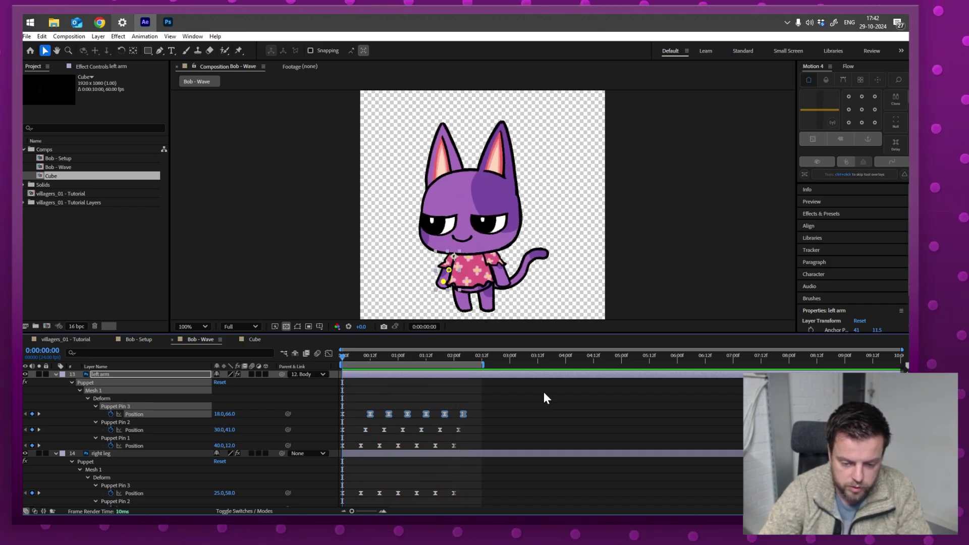
pyautogui.click(543, 391)
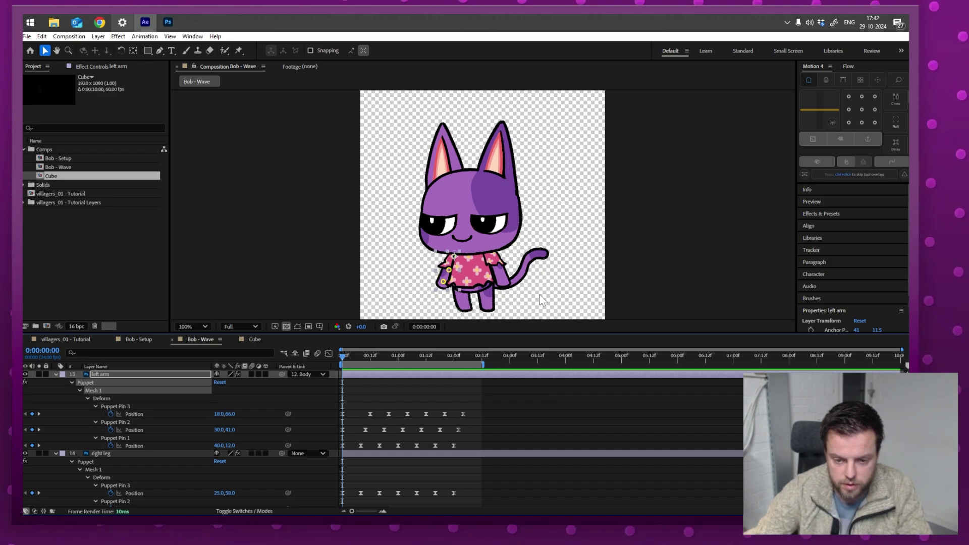
# Delay the tail's keyframes after frame 0 by about three frames on Puppet Pin 2 and six on Puppet Pin 3, then preview.
pyautogui.click(525, 269)
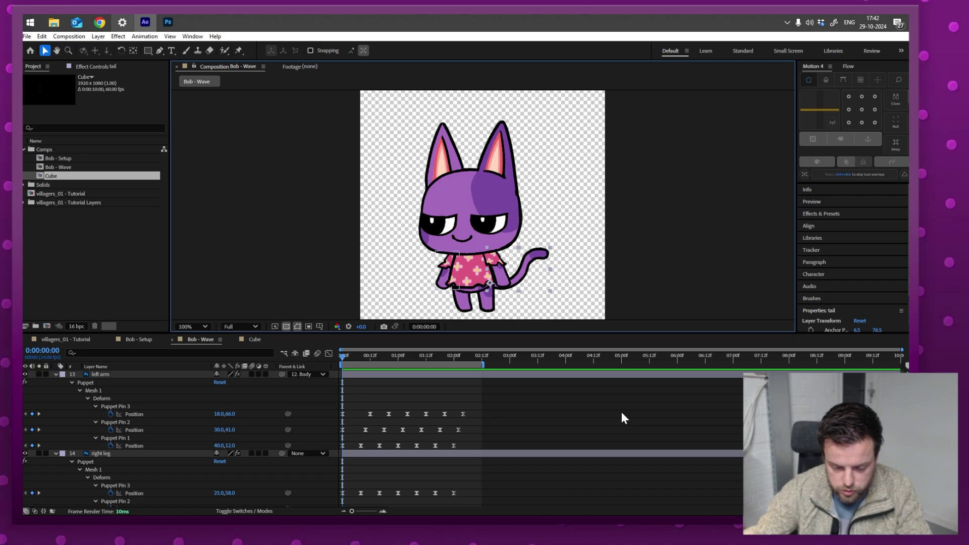
pyautogui.press('x')
pyautogui.moveTo(467, 411); pyautogui.dragTo(355, 493)
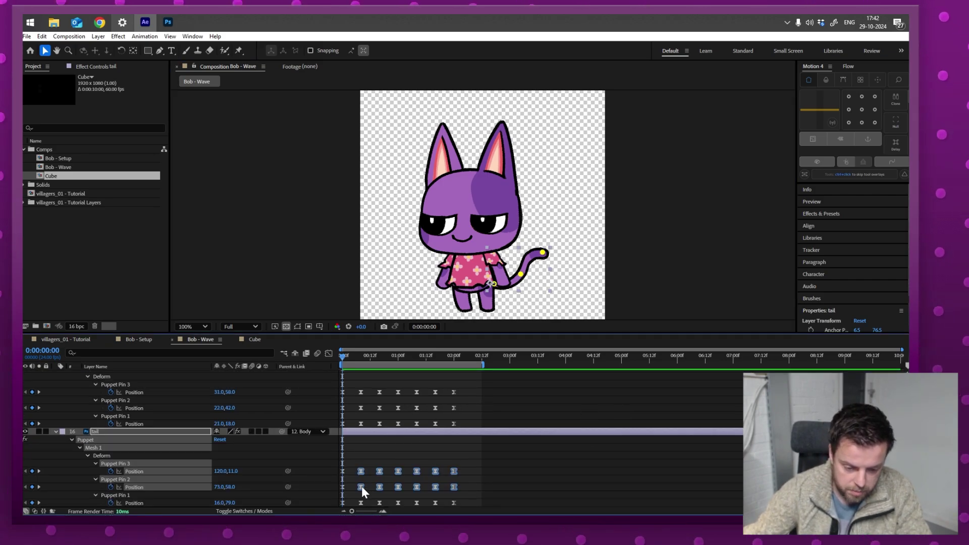
pyautogui.moveTo(361, 487); pyautogui.dragTo(368, 486)
pyautogui.moveTo(357, 458); pyautogui.dragTo(477, 478)
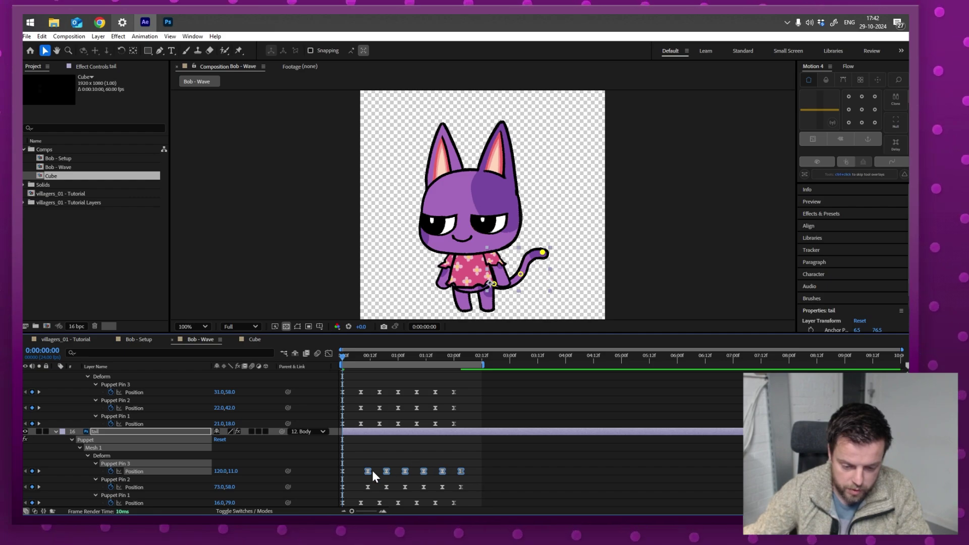
pyautogui.moveTo(368, 470); pyautogui.dragTo(374, 471)
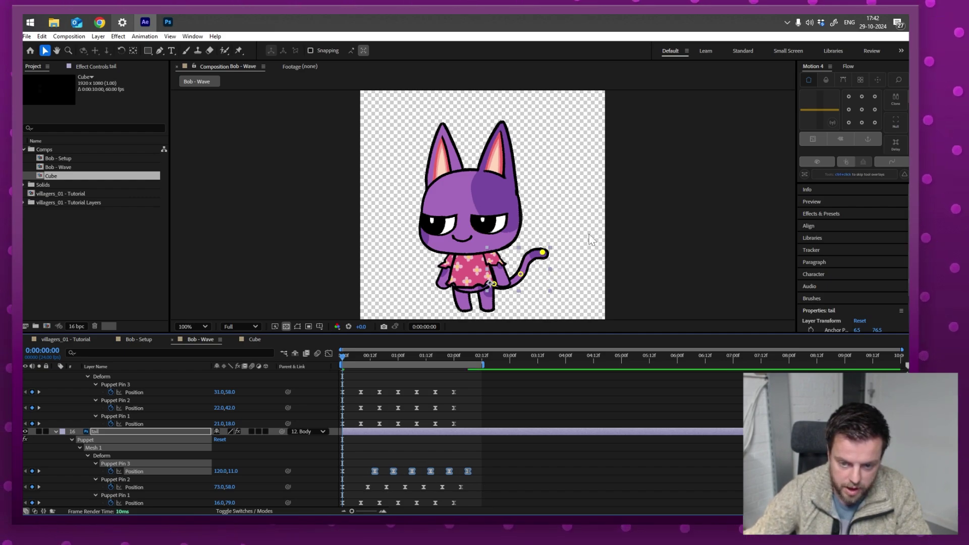
pyautogui.press('space')
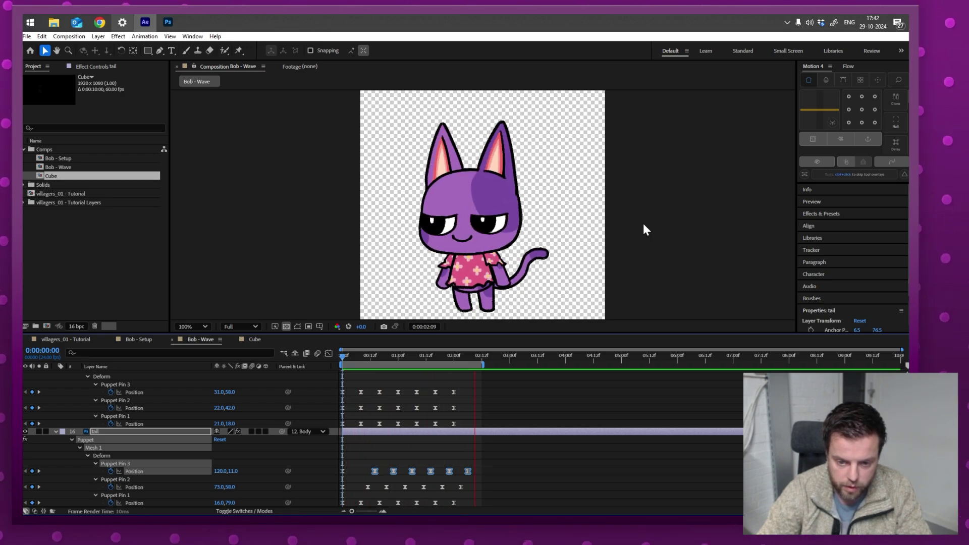
# Delay the Head layer's Scale keyframes after frame 0 by two frames.
pyautogui.press('space')
pyautogui.click(462, 181)
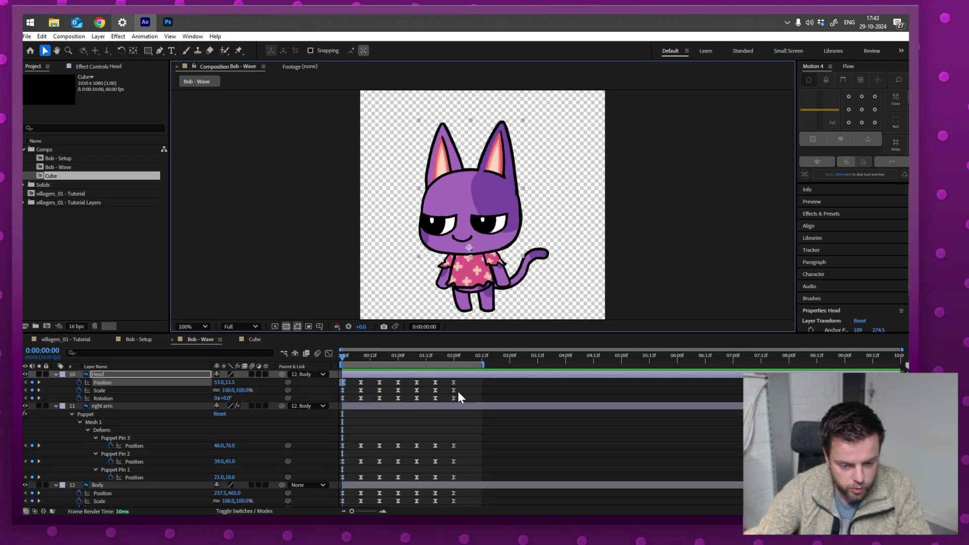
pyautogui.moveTo(467, 389); pyautogui.dragTo(356, 387)
pyautogui.hotkey('alt', 'Right')
pyautogui.hotkey('alt', 'Right')
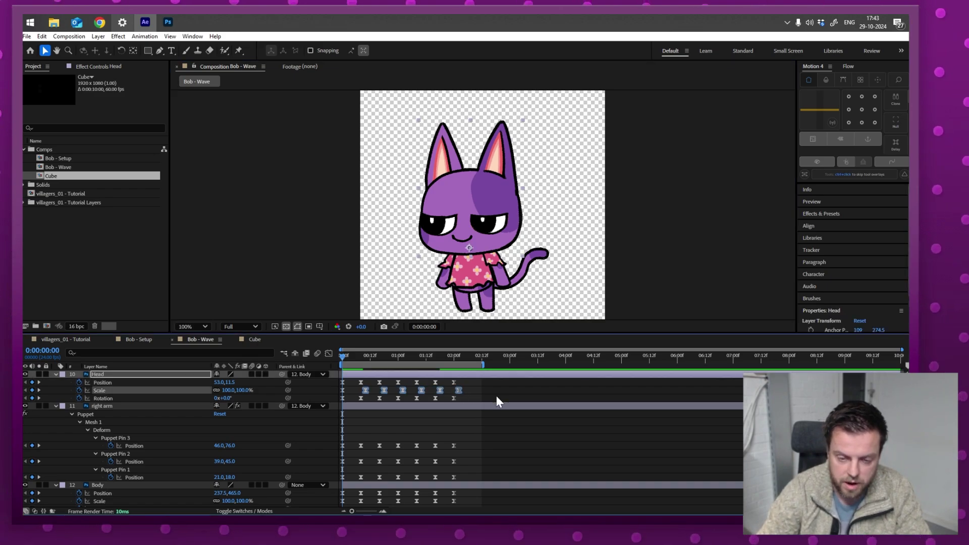
# Move the Head layer's Rotation keyframes after frame 0 about two frames earlier, then preview the wave.
pyautogui.moveTo(460, 396); pyautogui.dragTo(359, 400)
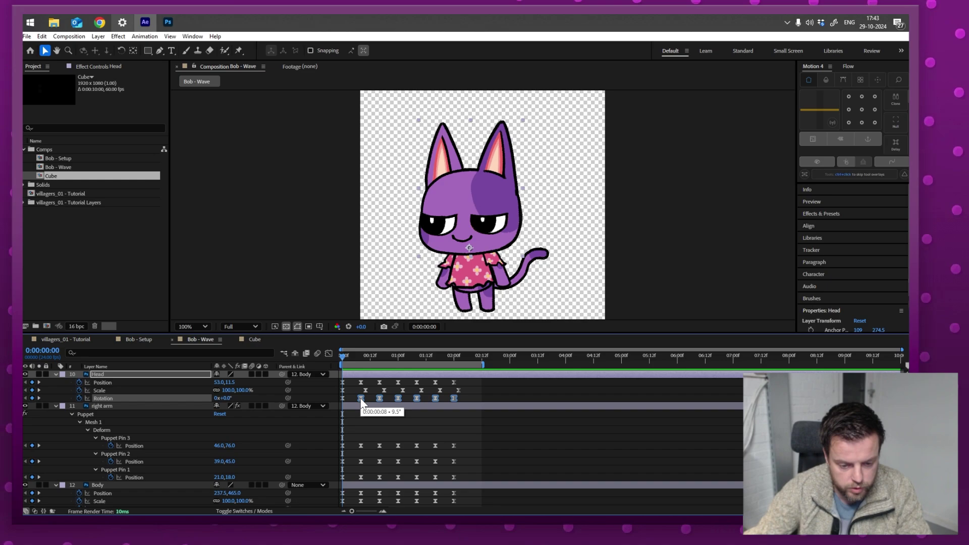
pyautogui.moveTo(360, 398); pyautogui.dragTo(356, 398)
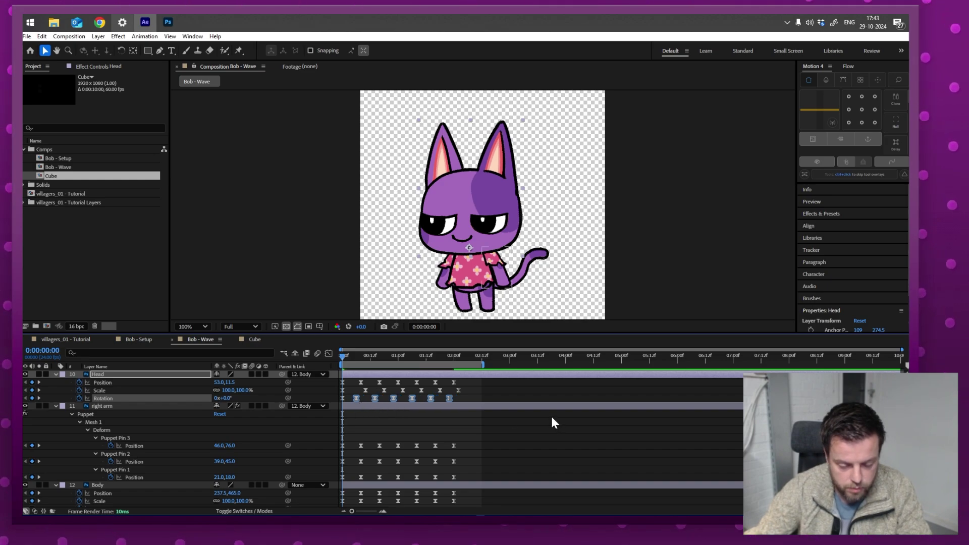
pyautogui.press('space')
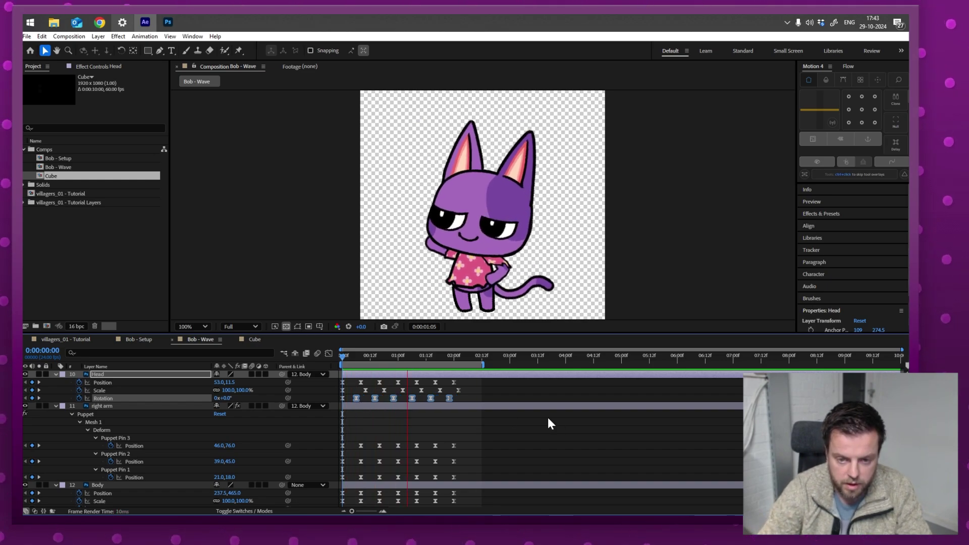
pyautogui.press('space')
# Collapse the properties of all layers and lock every layer from Head down to tail.
pyautogui.click(538, 389)
pyautogui.scroll(3, 524, 407)
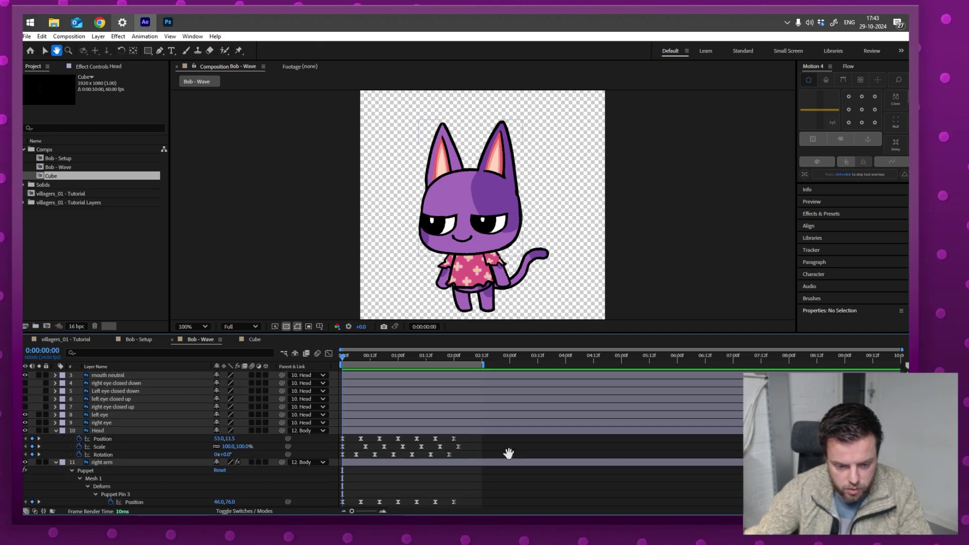
pyautogui.scroll(1, 508, 453)
pyautogui.press('v')
pyautogui.hotkey('ctrl', 'a')
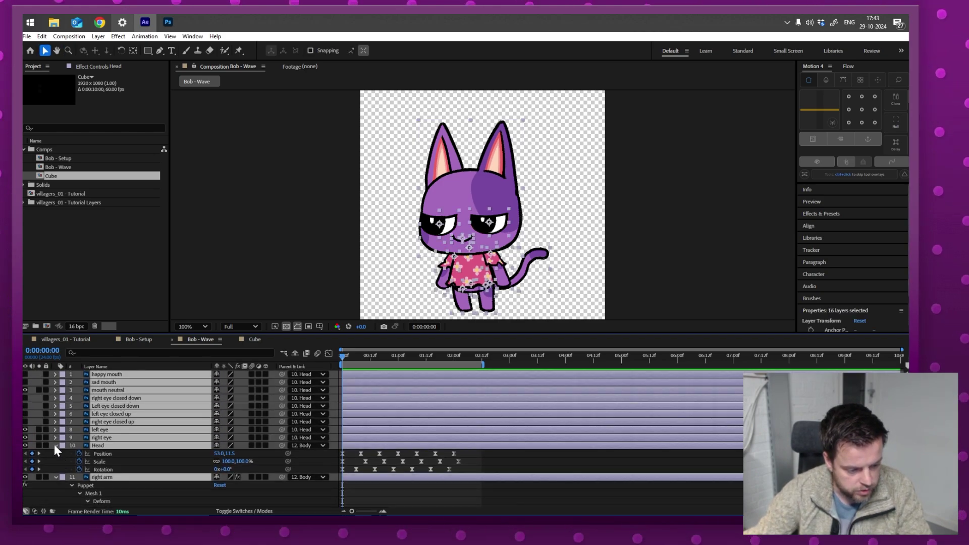
pyautogui.hotkey('ctrl', 'shift', 'a')
pyautogui.press('u')
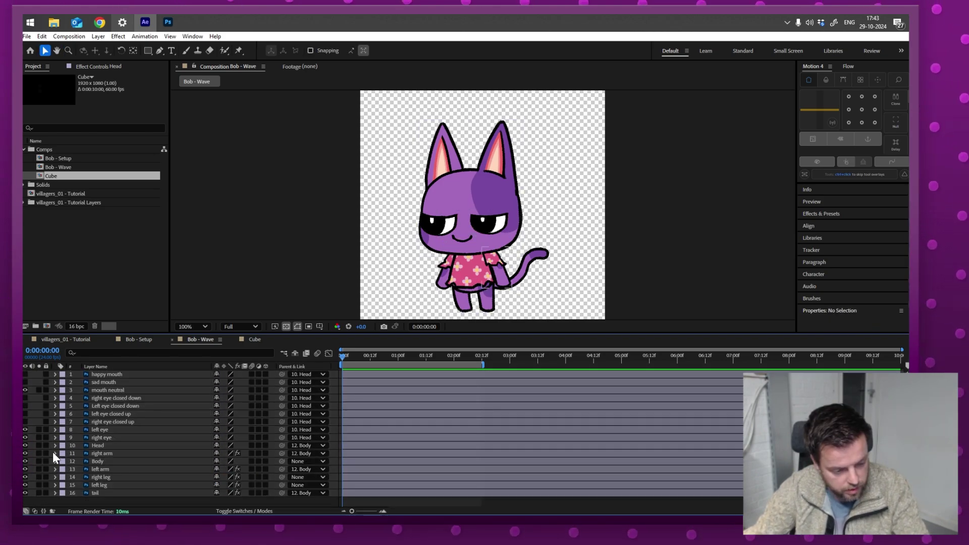
pyautogui.click(45, 445)
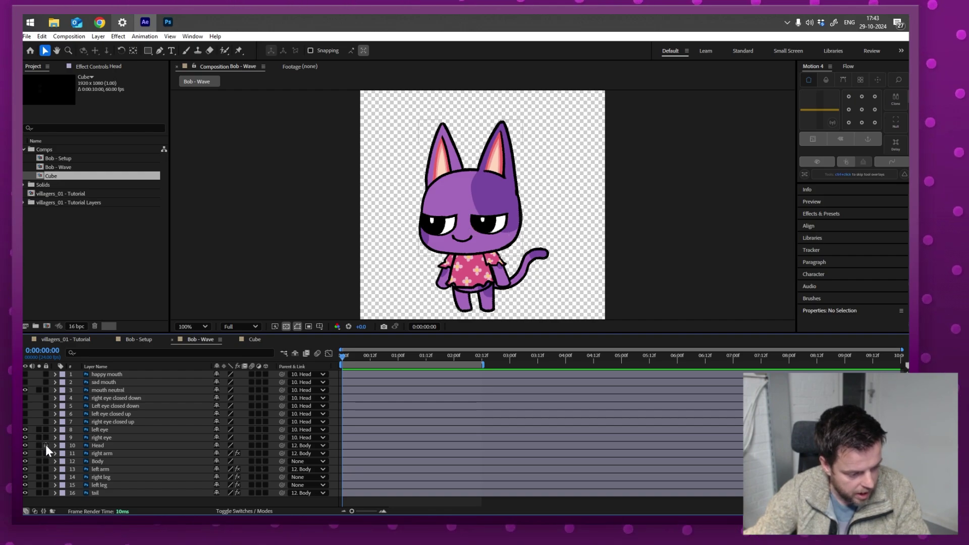
pyautogui.moveTo(45, 444); pyautogui.dragTo(44, 492)
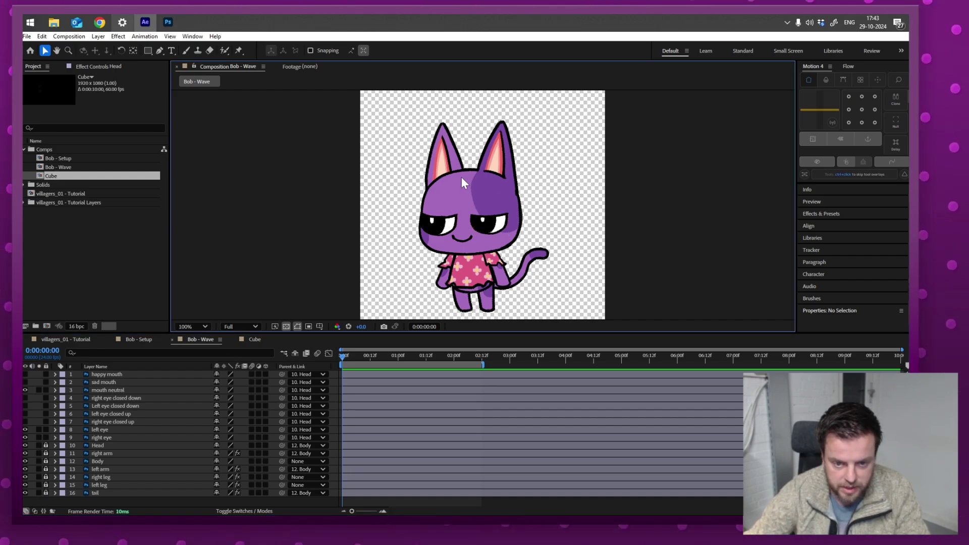
# Compare the closed down and closed up eye layers in place of the open eyes, leaving the open eyes visible.
pyautogui.click(25, 374)
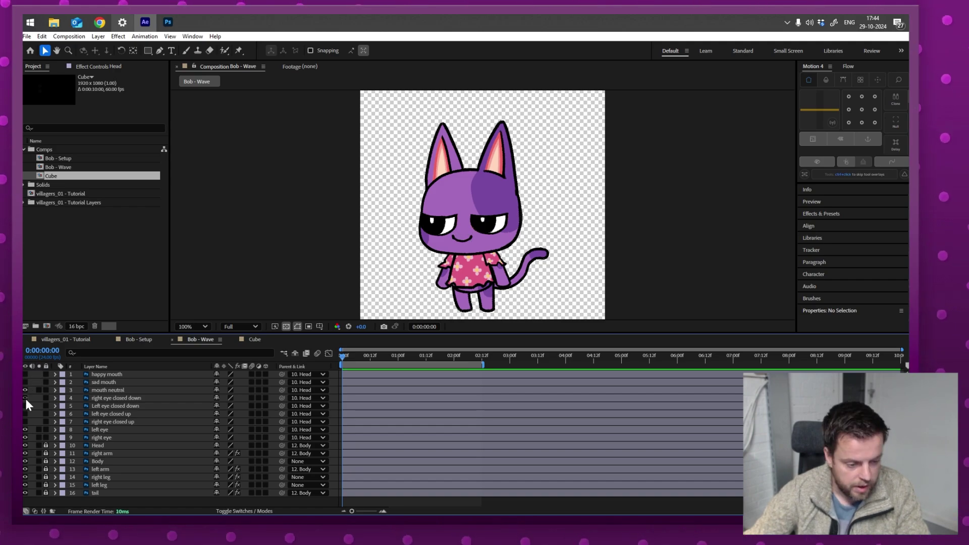
pyautogui.click(25, 399)
pyautogui.click(25, 405)
pyautogui.moveTo(25, 429); pyautogui.dragTo(25, 438)
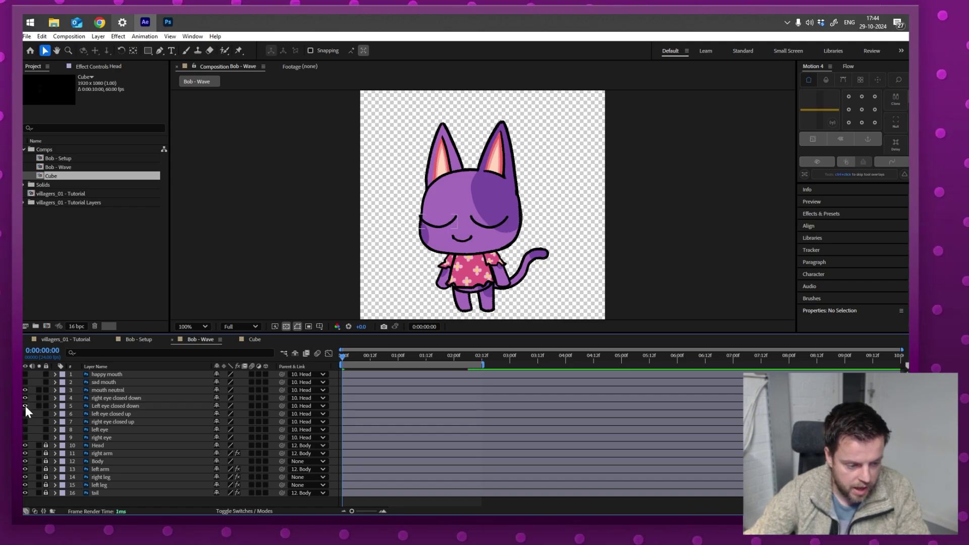
pyautogui.moveTo(25, 398); pyautogui.dragTo(25, 422)
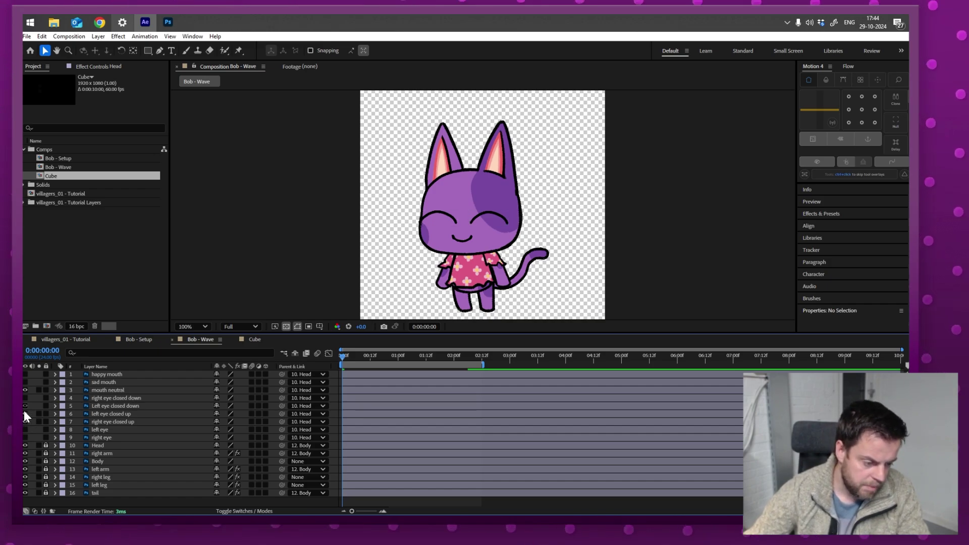
pyautogui.moveTo(25, 413); pyautogui.dragTo(25, 437)
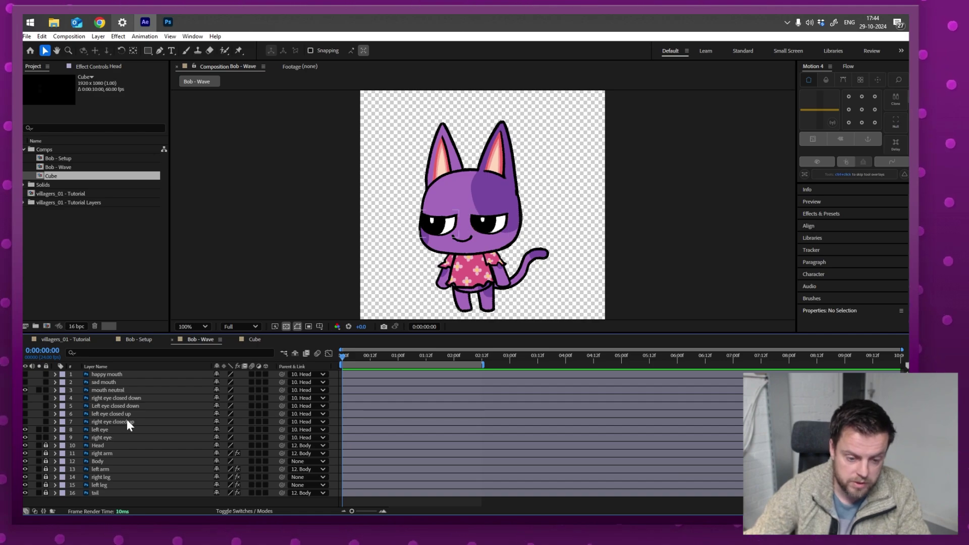
# Keyframe the Opacity of the left eye and right eye layers at 100% on frames 10 and 0.
pyautogui.click(108, 430)
pyautogui.moveTo(345, 356); pyautogui.dragTo(365, 361)
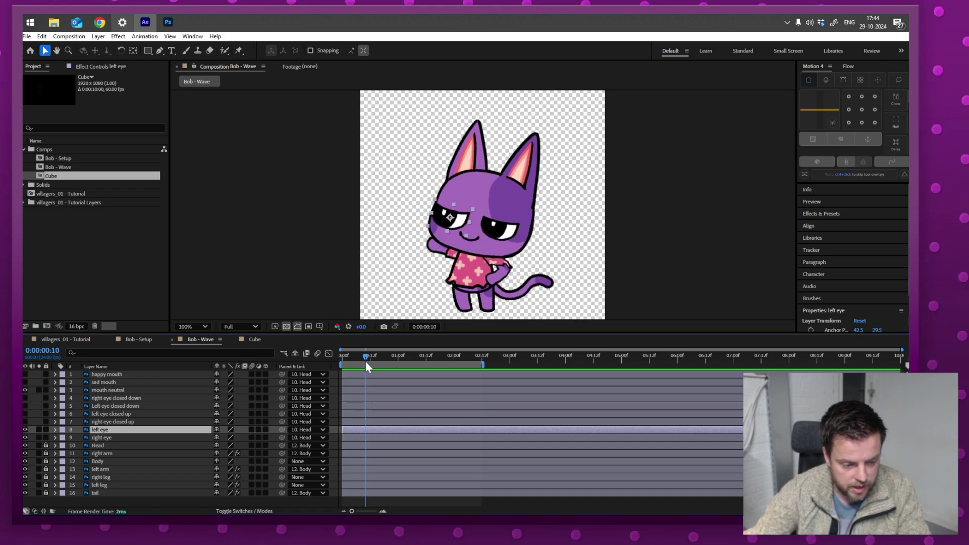
pyautogui.keyDown('ctrl'); pyautogui.click(111, 437); pyautogui.keyUp('ctrl')
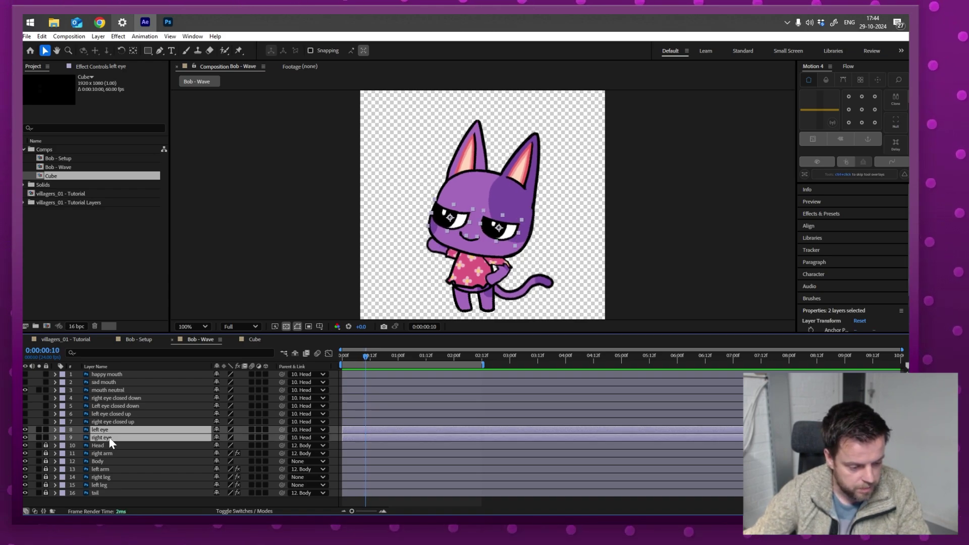
pyautogui.click(55, 437)
pyautogui.click(63, 437)
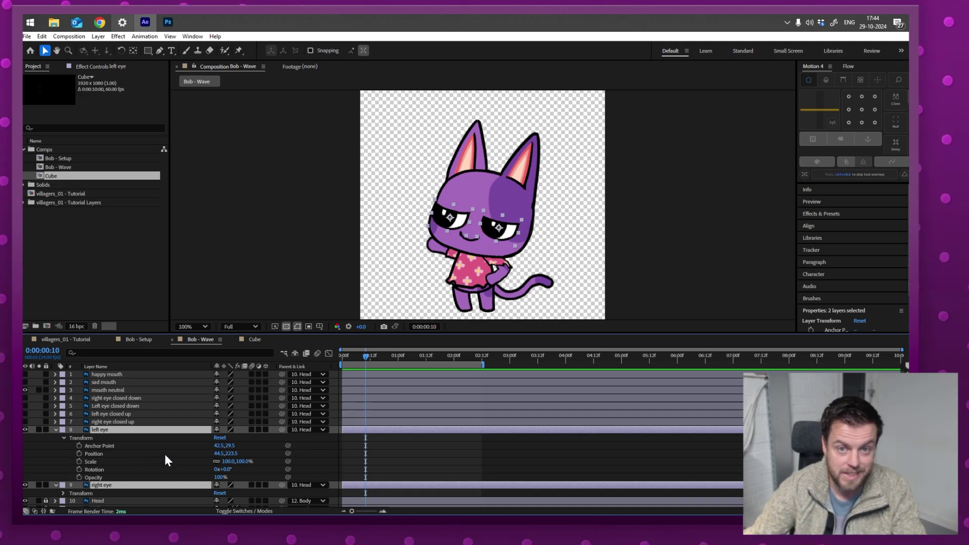
pyautogui.press('t')
pyautogui.click(78, 437)
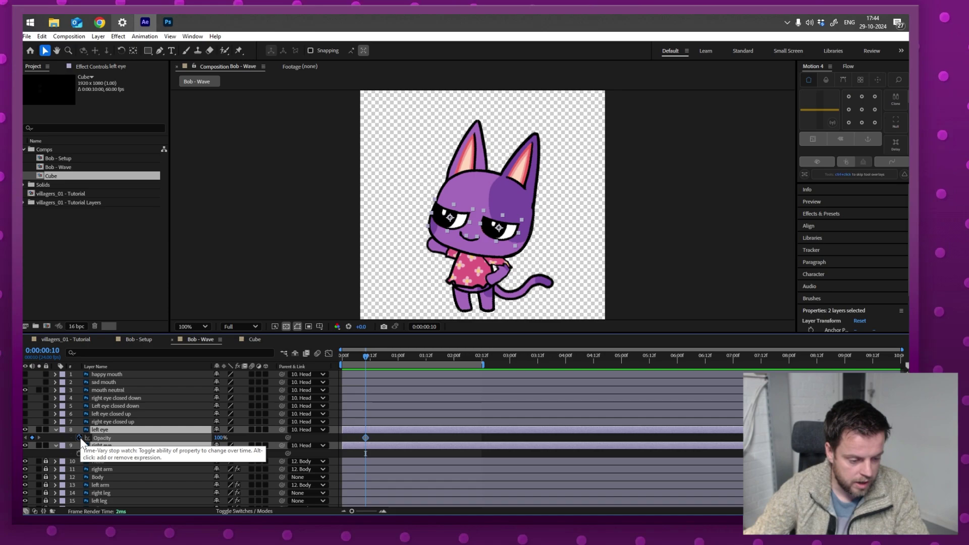
pyautogui.click(79, 453)
pyautogui.moveTo(366, 356); pyautogui.dragTo(335, 356)
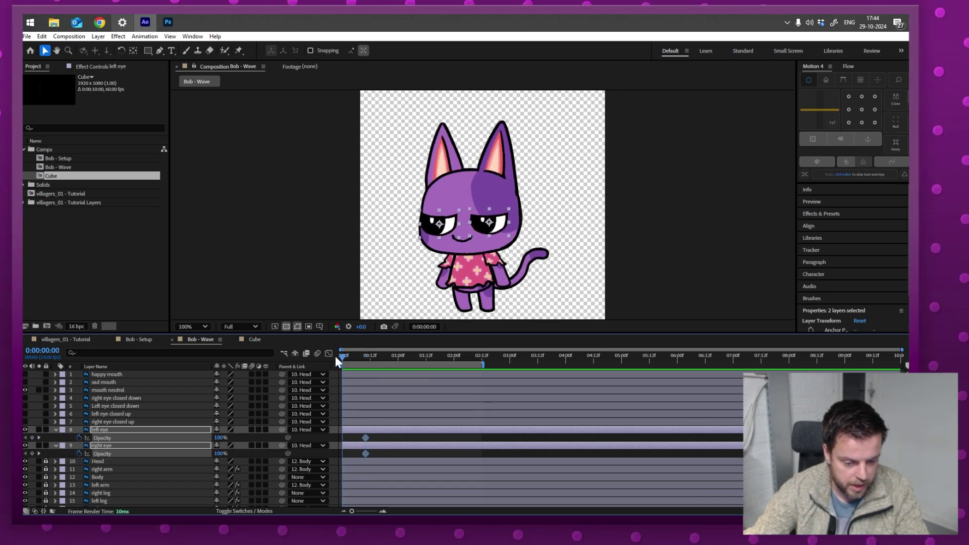
pyautogui.click(33, 437)
pyautogui.click(32, 453)
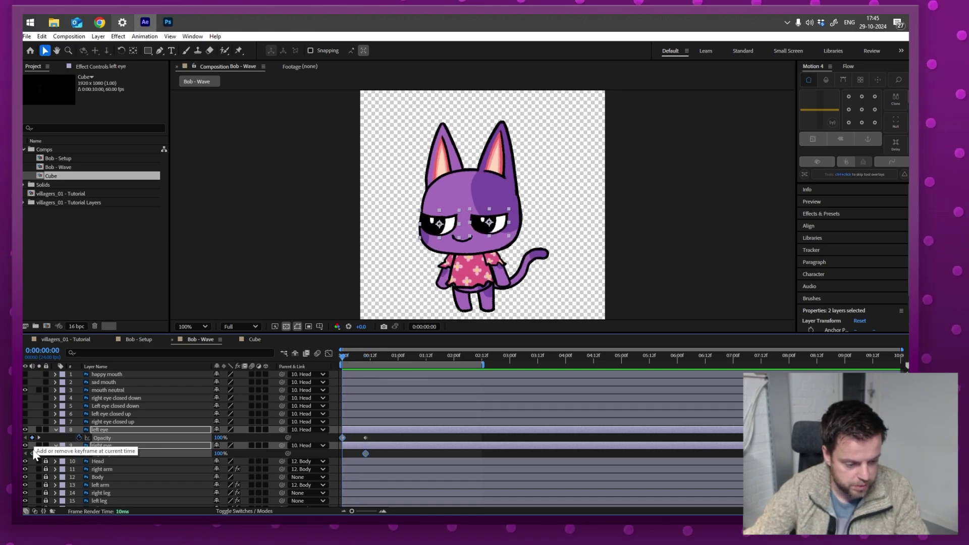
# Set the Opacity of the left eye and right eye layers to 0% at frame 10.
pyautogui.click(366, 356)
pyautogui.moveTo(368, 357); pyautogui.dragTo(360, 355)
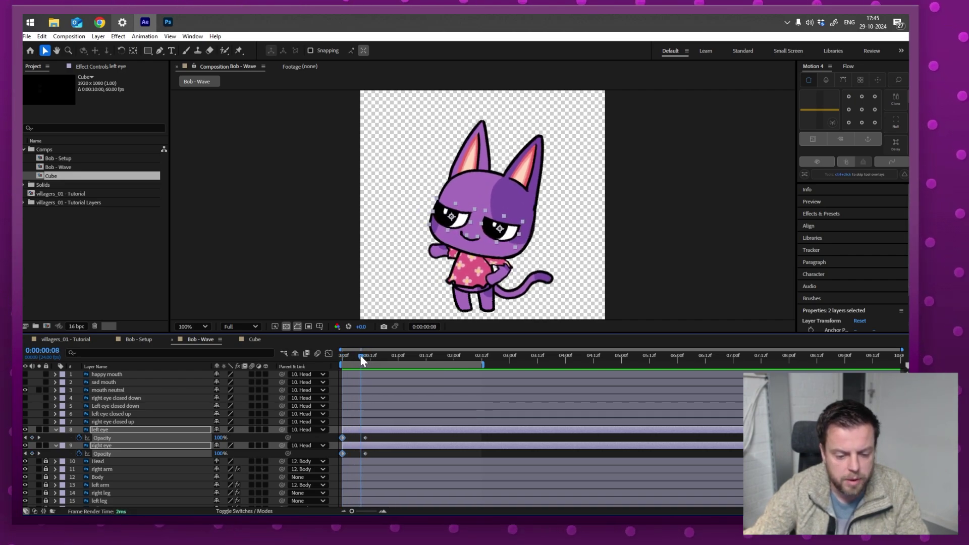
pyautogui.click(39, 438)
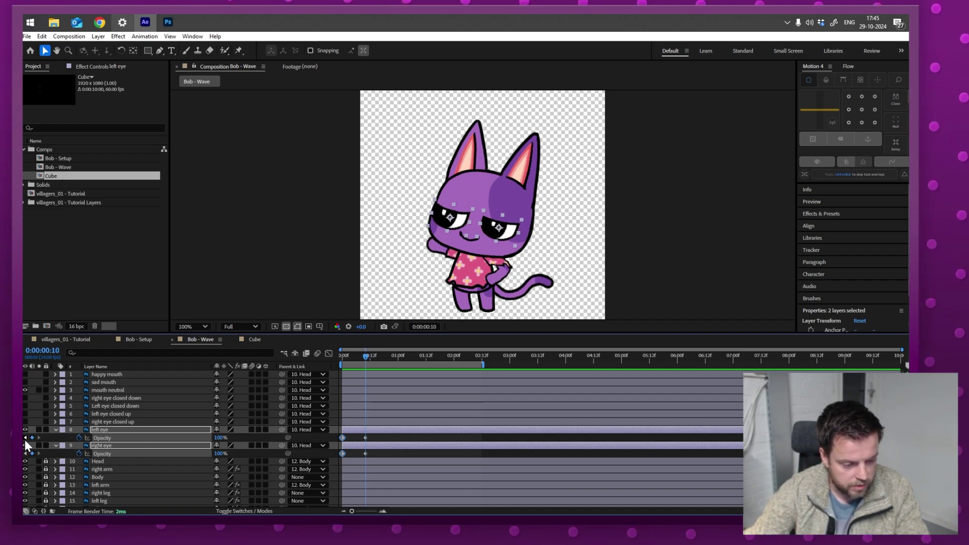
pyautogui.click(375, 438)
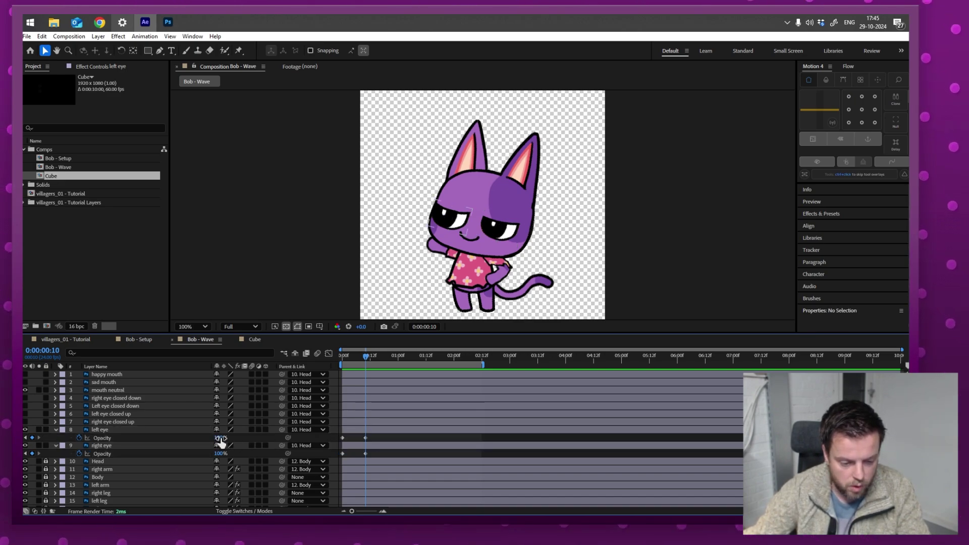
pyautogui.moveTo(221, 438); pyautogui.dragTo(185, 438)
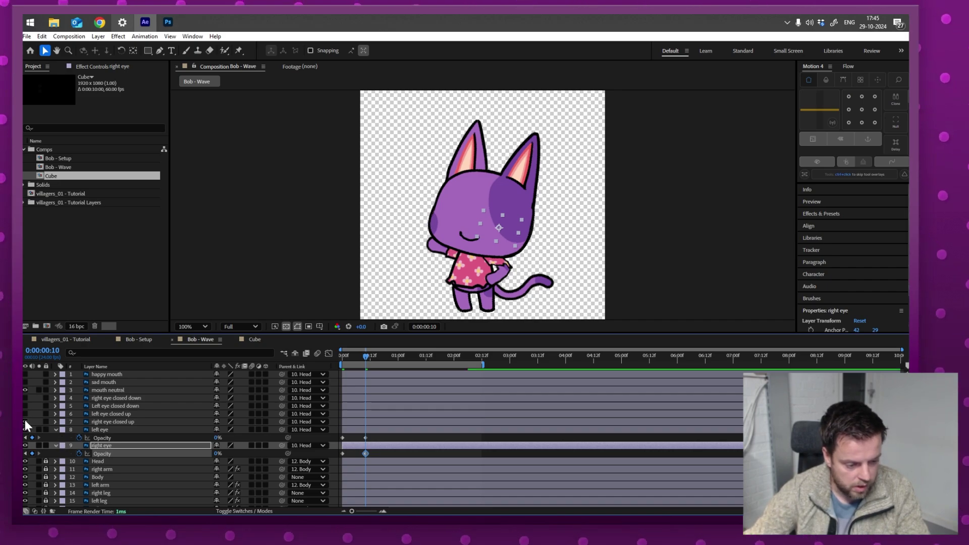
# Show the left eye closed up and right eye closed up layers and keyframe their Opacity at 100% on frames 0 and 10.
pyautogui.click(117, 414)
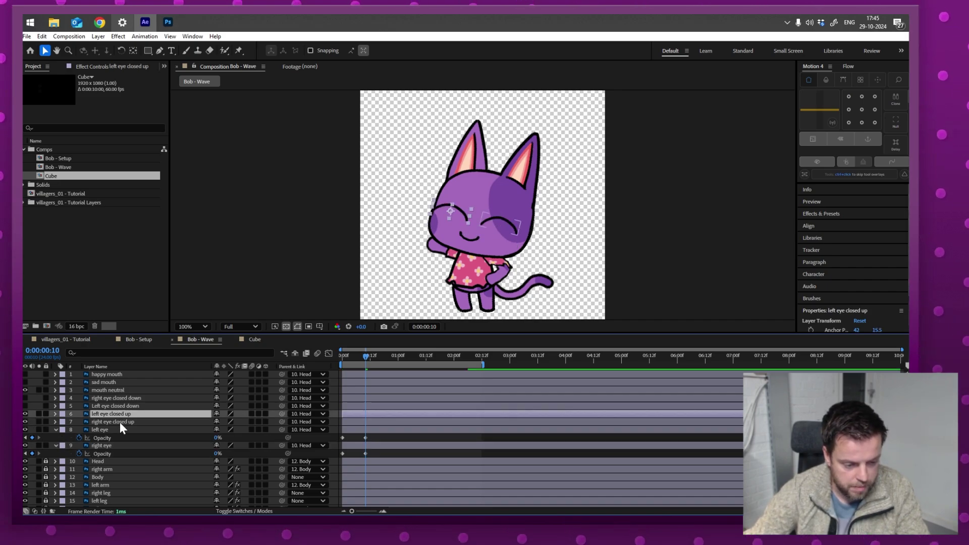
pyautogui.keyDown('shift'); pyautogui.click(120, 422); pyautogui.keyUp('shift')
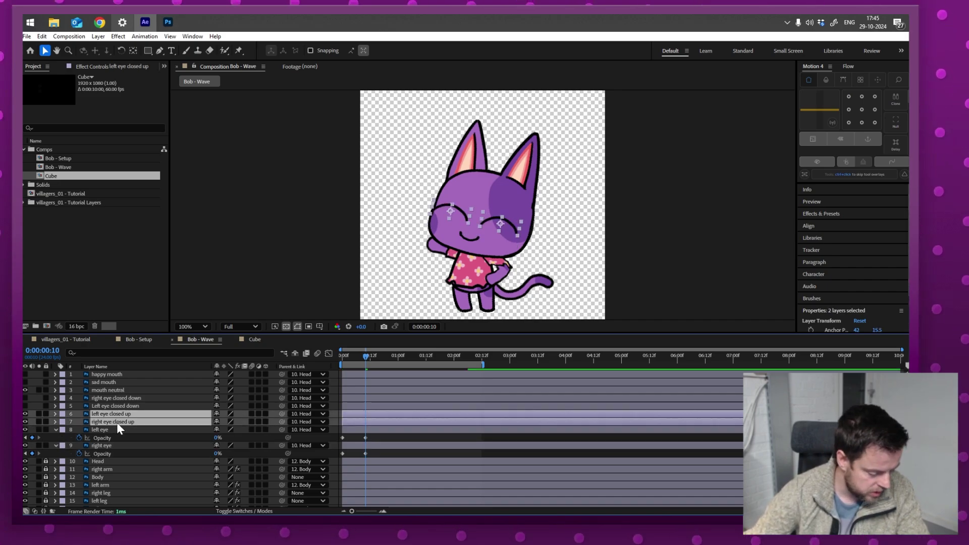
pyautogui.press('t')
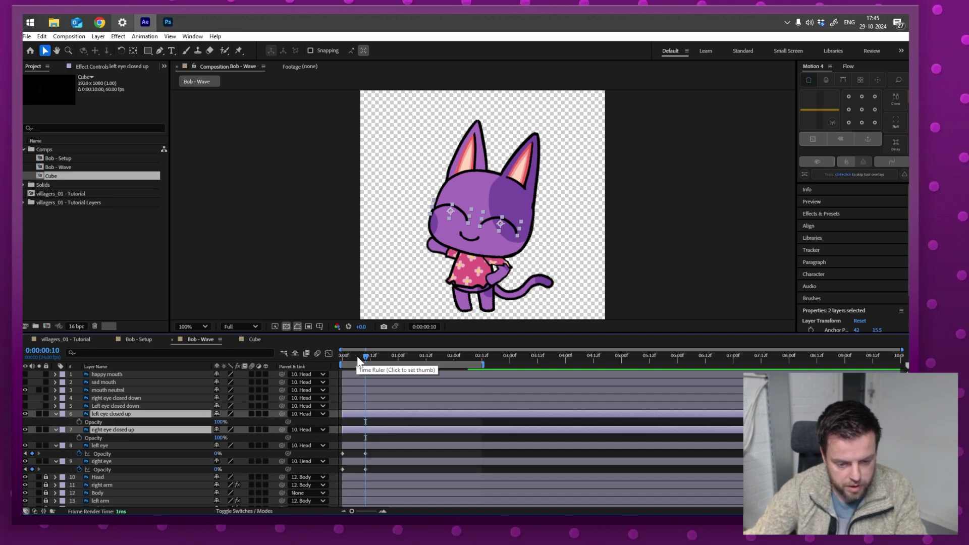
pyautogui.click(341, 359)
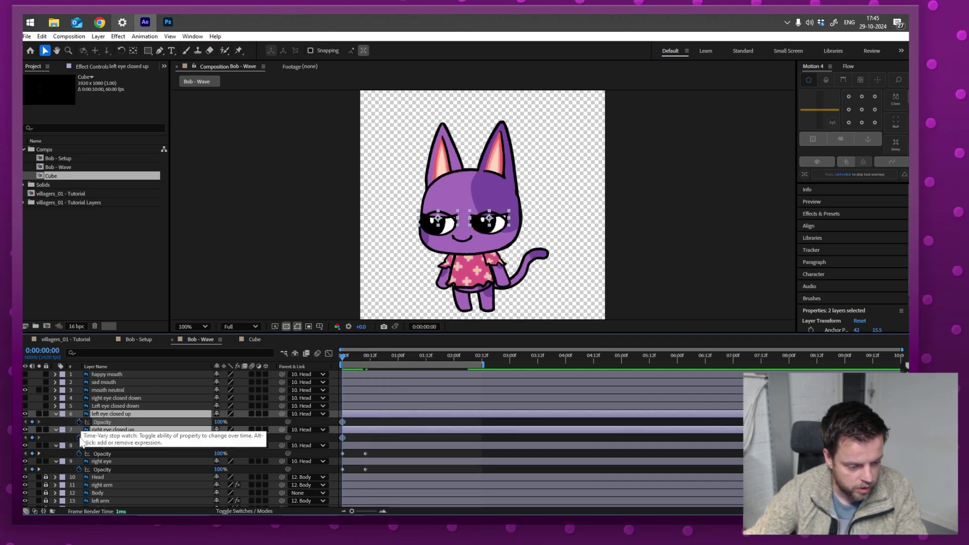
pyautogui.click(79, 422)
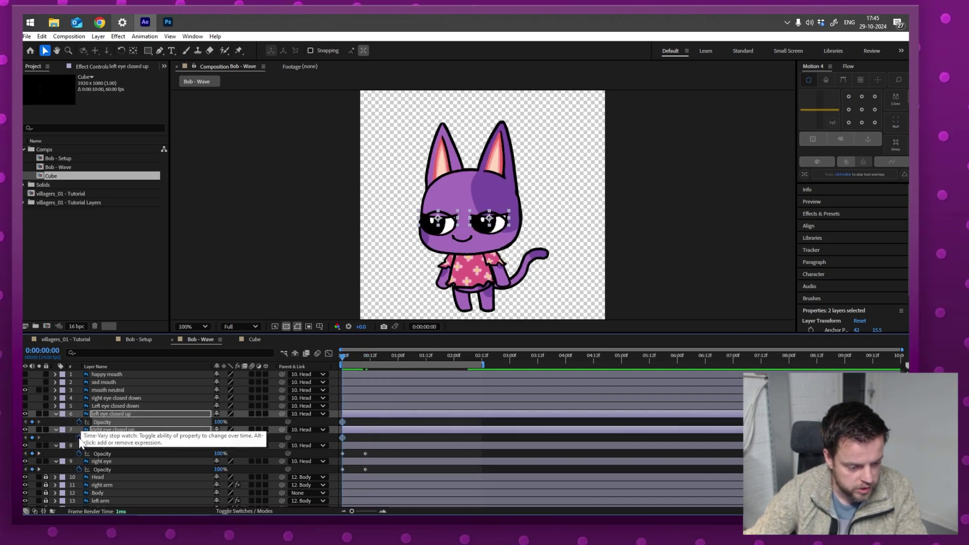
pyautogui.click(39, 453)
pyautogui.click(32, 422)
pyautogui.click(33, 437)
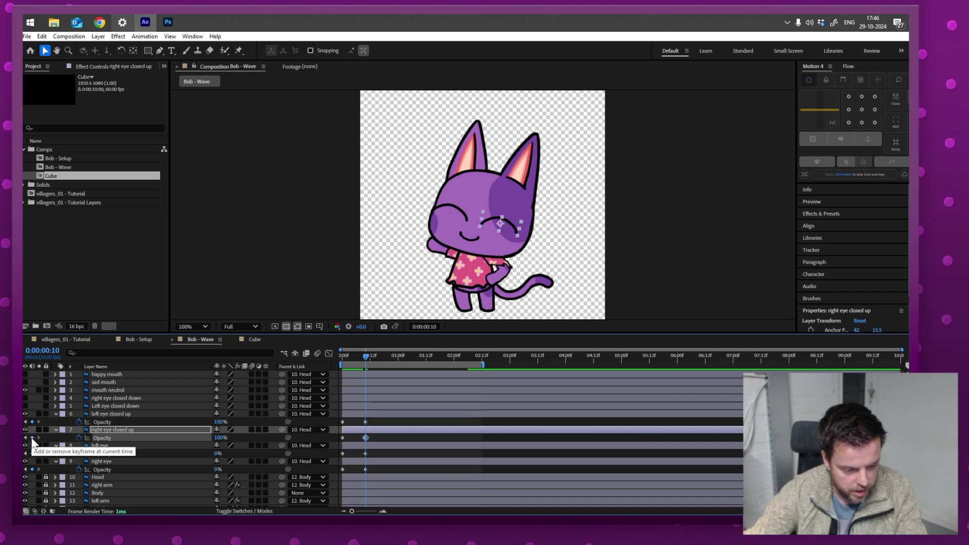
# Set the Opacity of both closed up eye layers to 0% at frame 0 and scrub through the eye change.
pyautogui.press('Home')
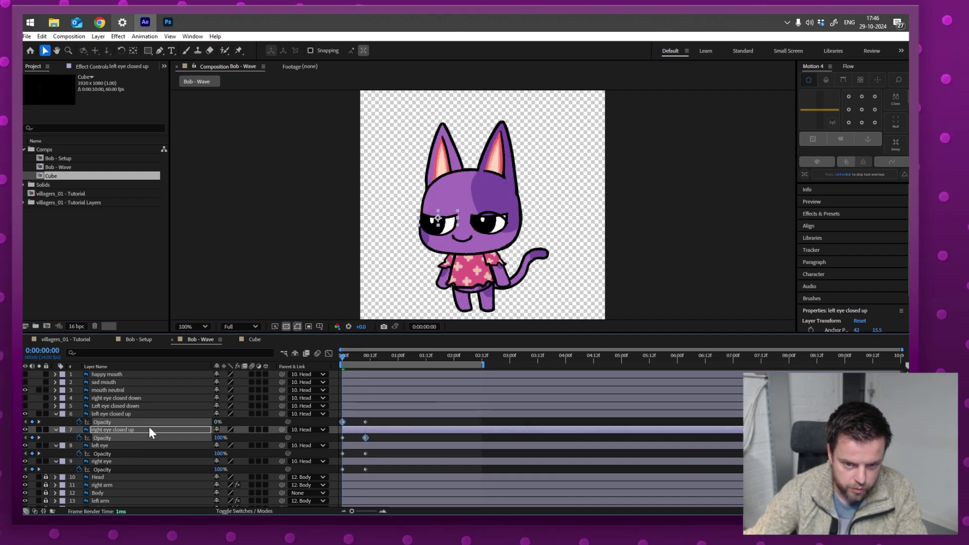
pyautogui.press('F2')
pyautogui.click(357, 355)
pyautogui.moveTo(358, 356)
pyautogui.mouseDown()
pyautogui.moveTo(369, 356)
pyautogui.moveTo(338, 359)
pyautogui.moveTo(386, 359)
pyautogui.moveTo(348, 356)
pyautogui.moveTo(372, 356)
pyautogui.mouseUp()
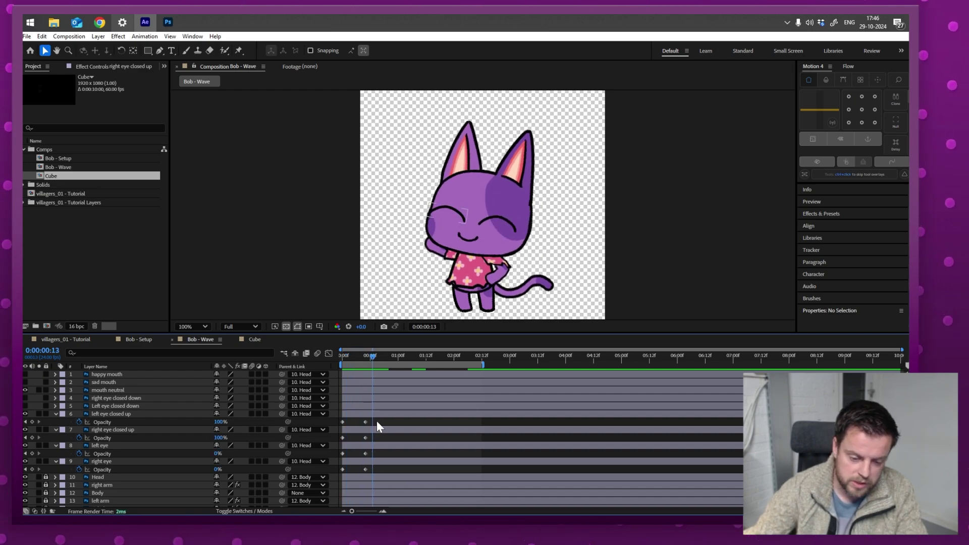
# Convert all Opacity keyframes on the open and closed up eye layers to hold keyframes.
pyautogui.moveTo(377, 420); pyautogui.dragTo(329, 470)
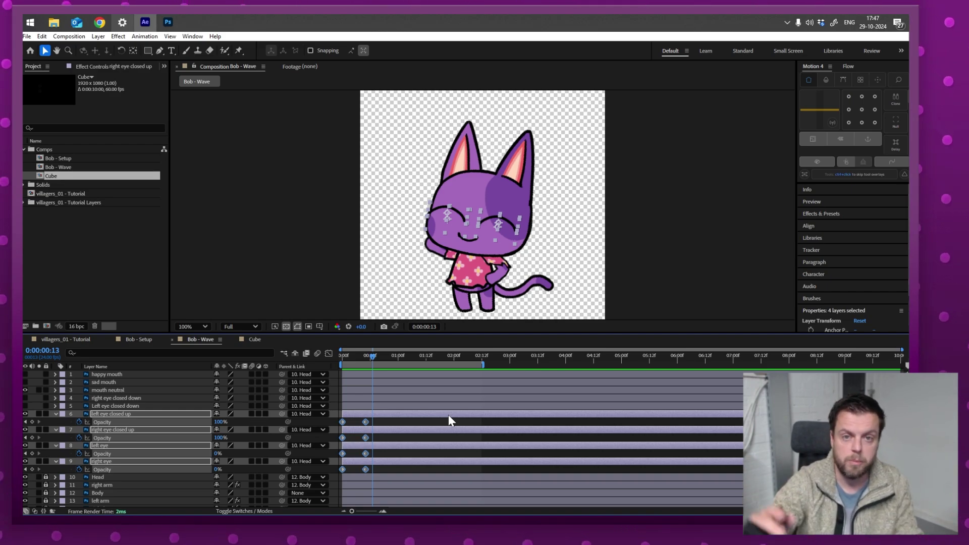
pyautogui.rightClick(365, 421)
pyautogui.moveTo(399, 416)
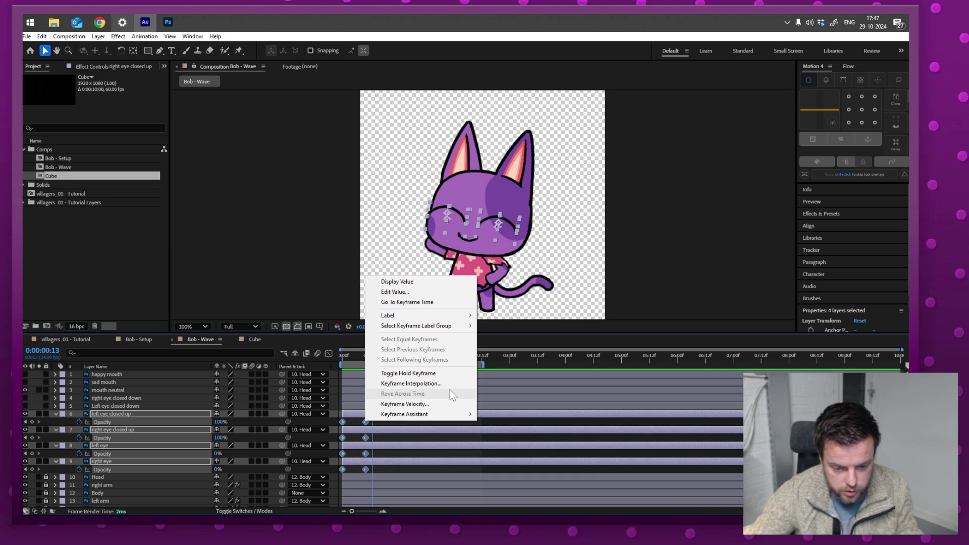
pyautogui.click(454, 373)
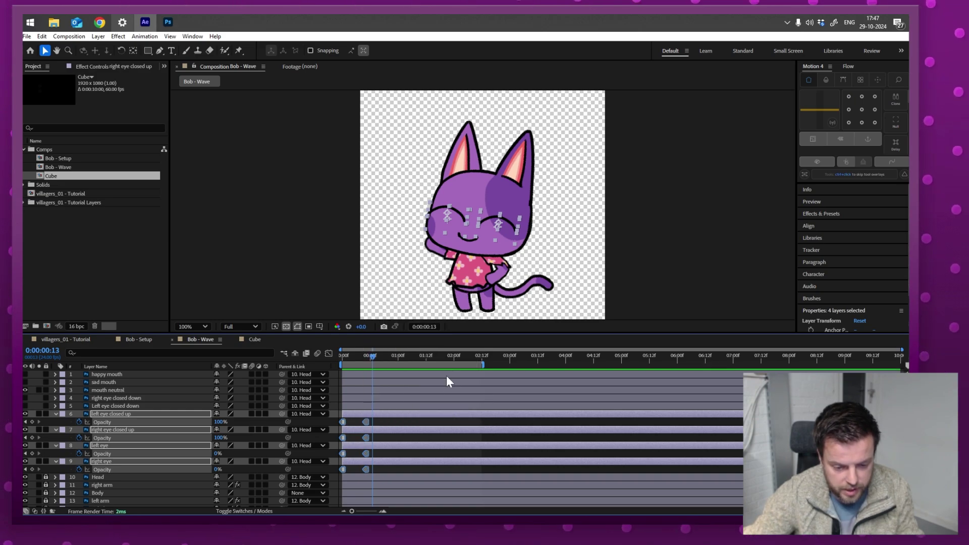
# Copy the frame 0 Opacity keyframes of the four open and closed up eye layers to 0:00:01:23.
pyautogui.click(354, 422)
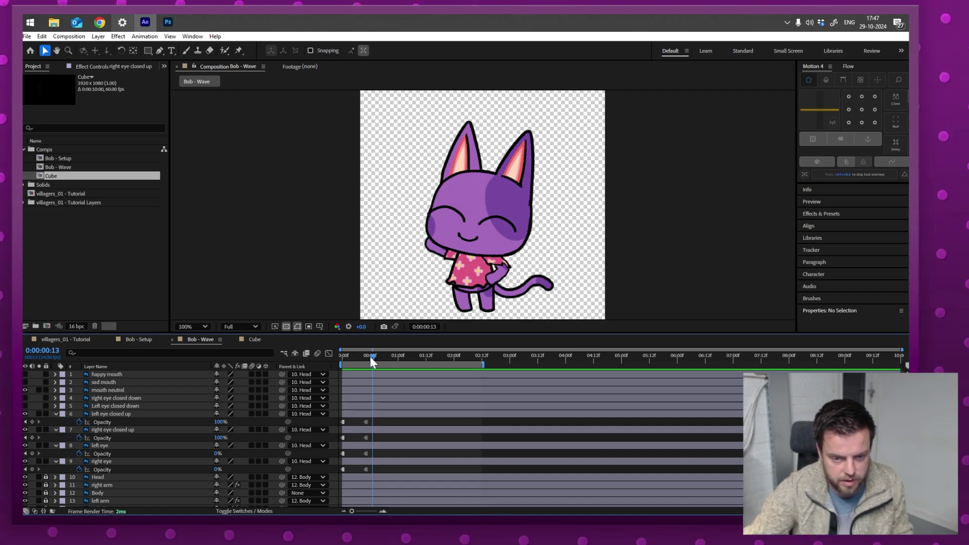
pyautogui.moveTo(373, 355)
pyautogui.mouseDown()
pyautogui.moveTo(339, 358)
pyautogui.moveTo(365, 360)
pyautogui.mouseUp()
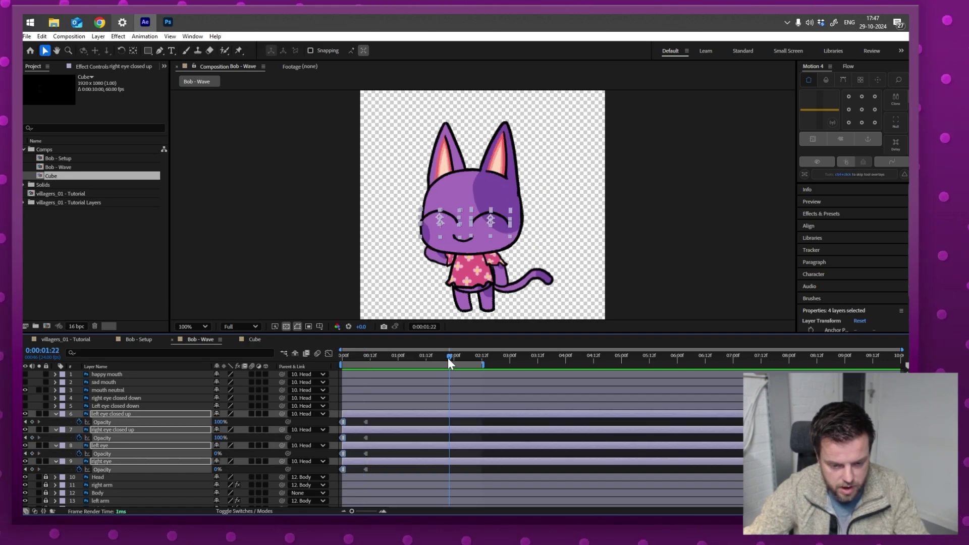
pyautogui.moveTo(447, 359)
pyautogui.mouseDown()
pyautogui.moveTo(437, 356)
pyautogui.moveTo(450, 356)
pyautogui.mouseUp()
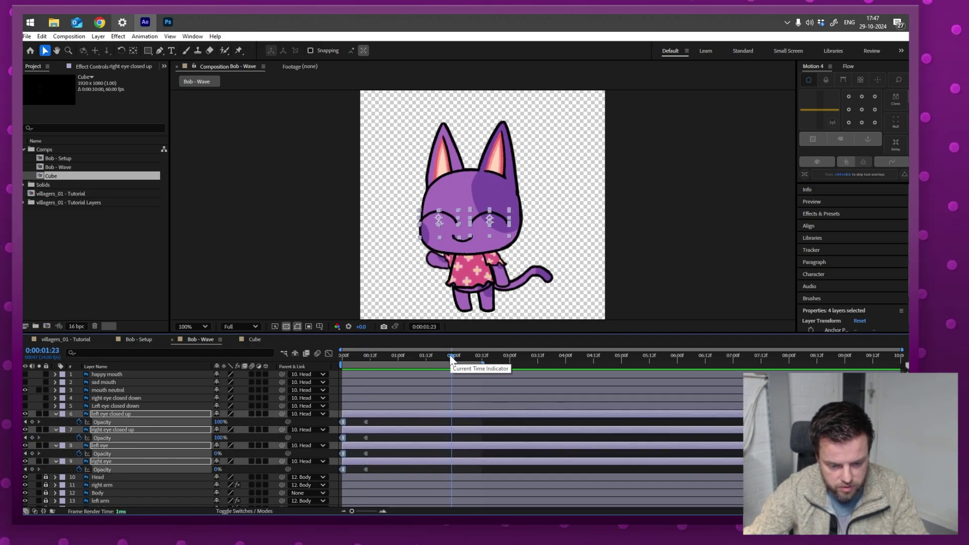
pyautogui.hotkey('ctrl', 'v')
pyautogui.press('Home')
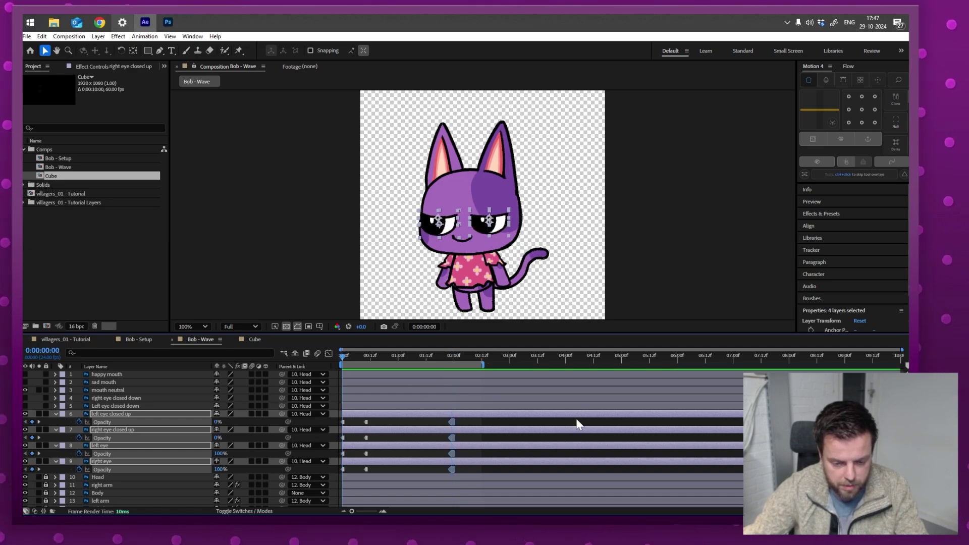
# Preview the wave and move the second Opacity keyframes of the four eye layers earlier, to about frame 6.
pyautogui.press('space')
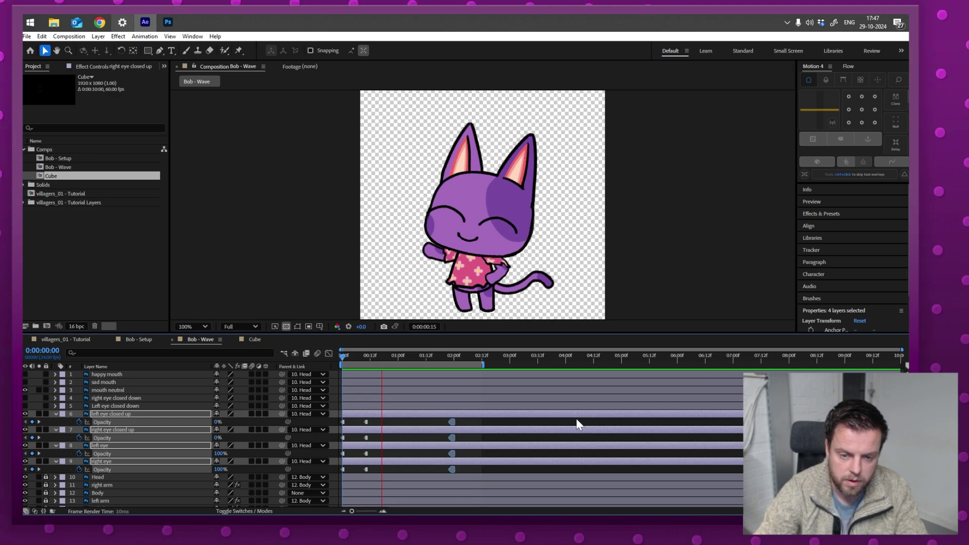
pyautogui.press('space')
pyautogui.moveTo(370, 420); pyautogui.dragTo(357, 470)
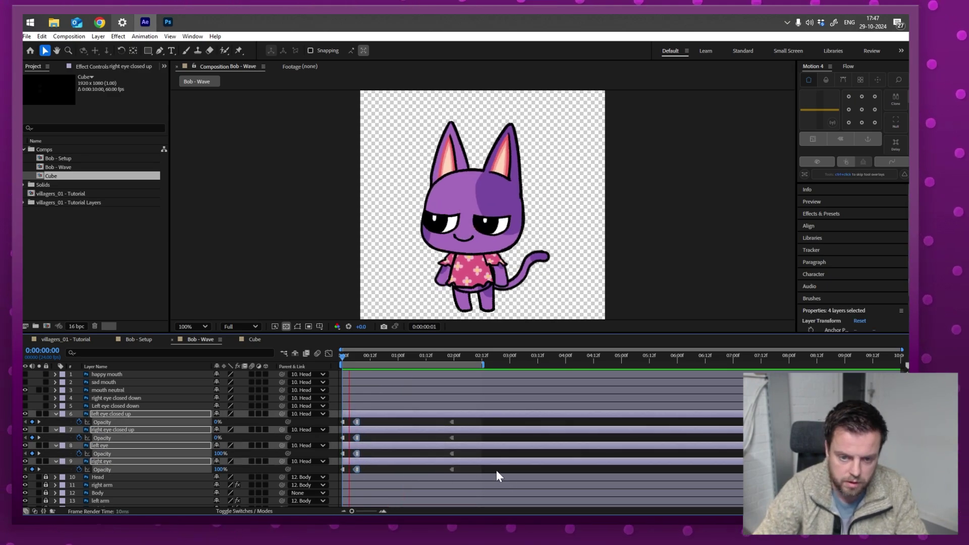
# Show the happy mouth layer and keyframe the Opacity of happy mouth and mouth neutral at frame 9.
pyautogui.moveTo(359, 356); pyautogui.dragTo(363, 356)
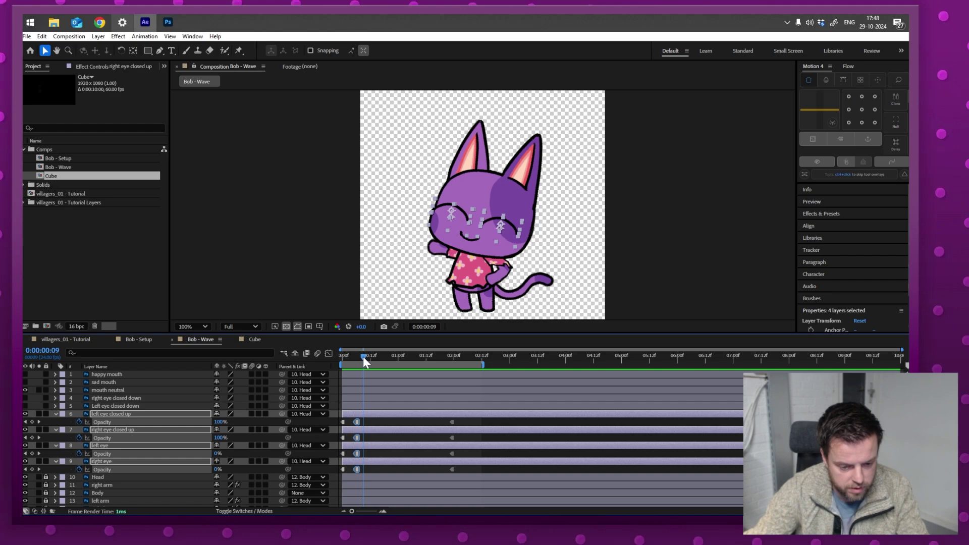
pyautogui.click(25, 374)
pyautogui.click(109, 374)
pyautogui.keyDown('ctrl'); pyautogui.click(116, 389); pyautogui.keyUp('ctrl')
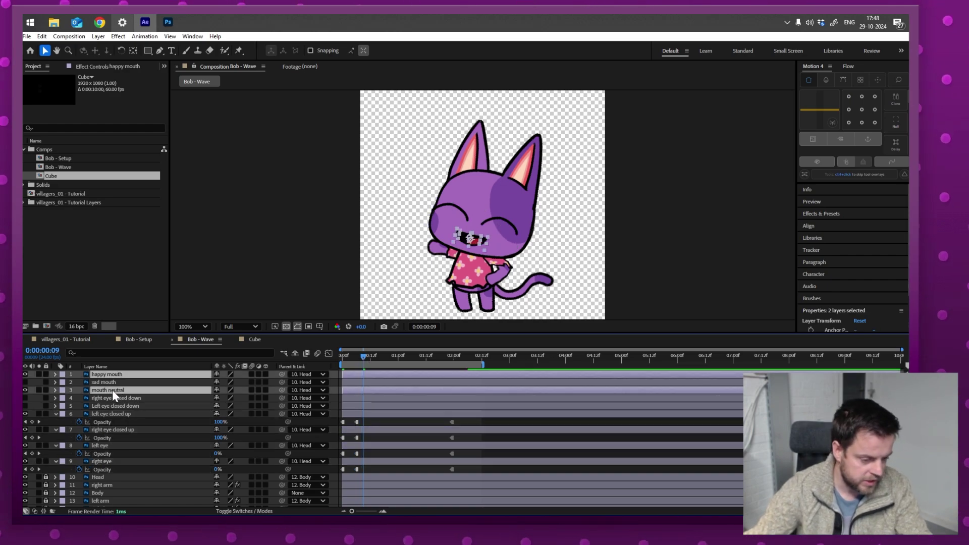
pyautogui.hotkey('alt', 'shift', 't')
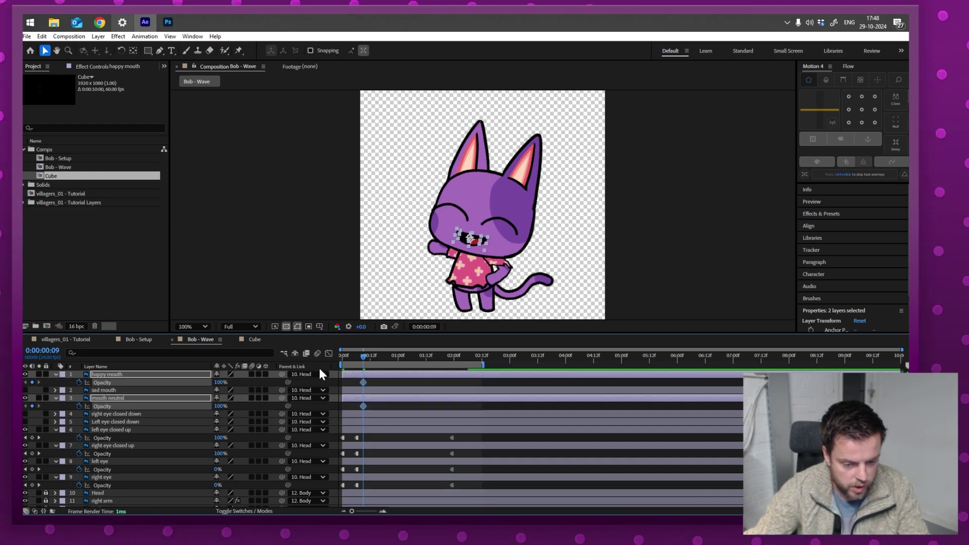
# At frame 0, set the happy mouth Opacity to 0% and keyframe the mouth neutral Opacity at 100%.
pyautogui.click(344, 353)
pyautogui.click(171, 380)
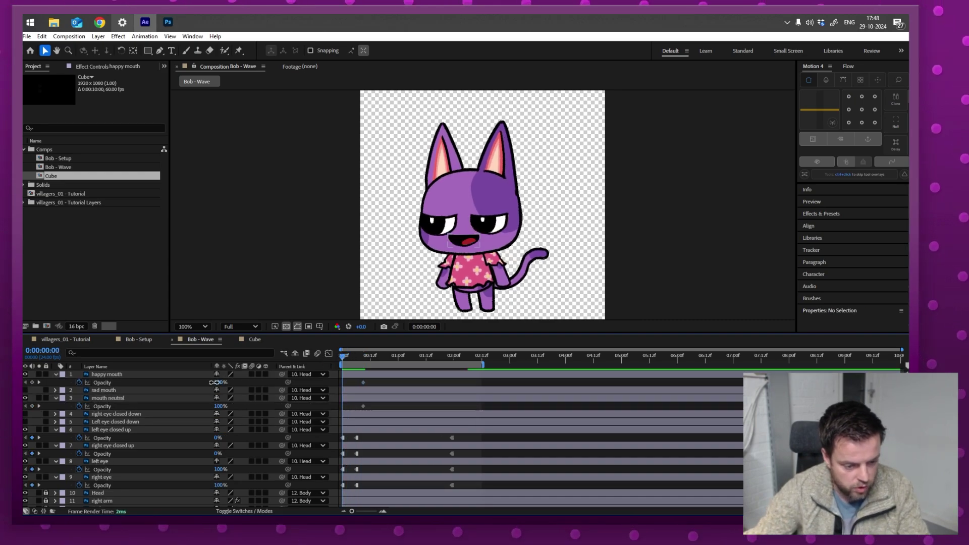
pyautogui.moveTo(214, 382); pyautogui.dragTo(177, 382)
pyautogui.click(159, 381)
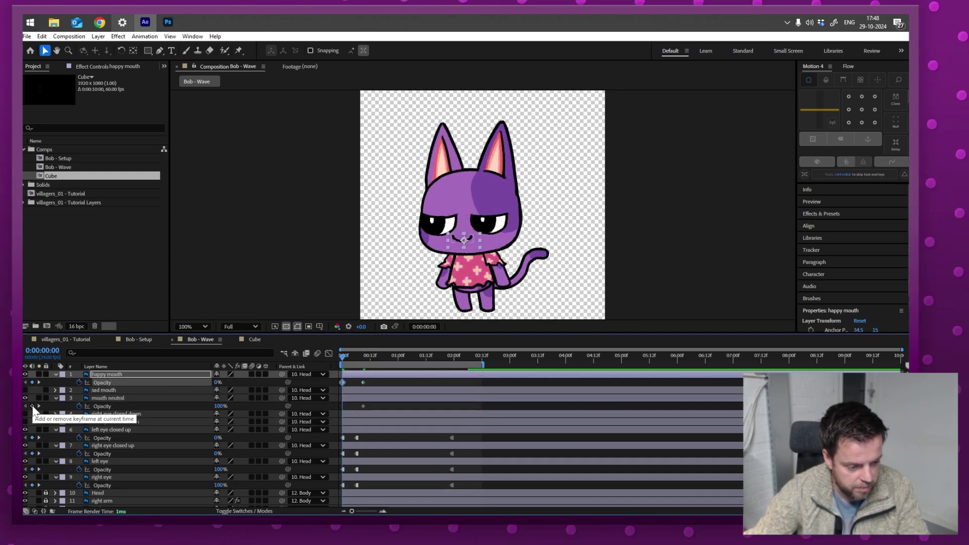
pyautogui.click(32, 406)
# Set the mouth neutral Opacity to 0% at frame 9.
pyautogui.click(39, 405)
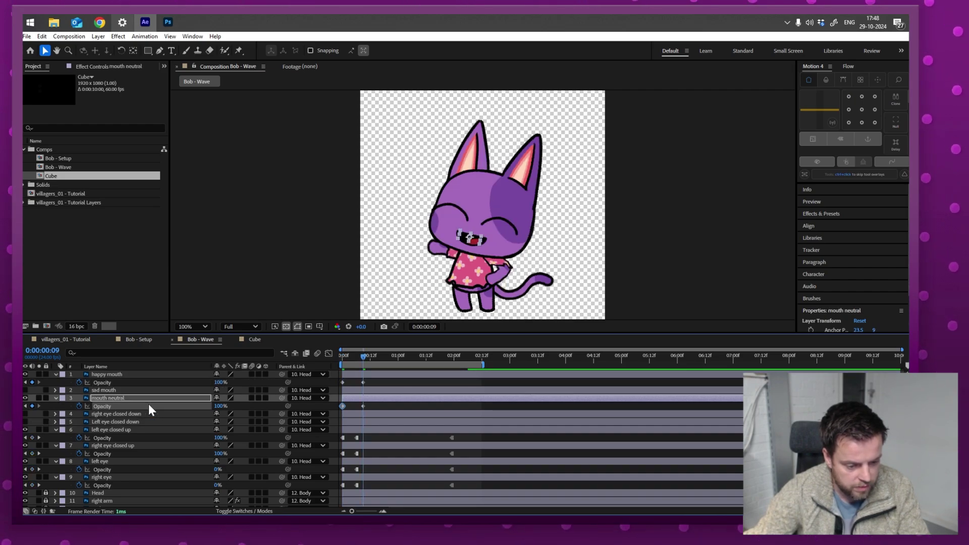
pyautogui.moveTo(216, 405); pyautogui.dragTo(156, 402)
pyautogui.click(379, 408)
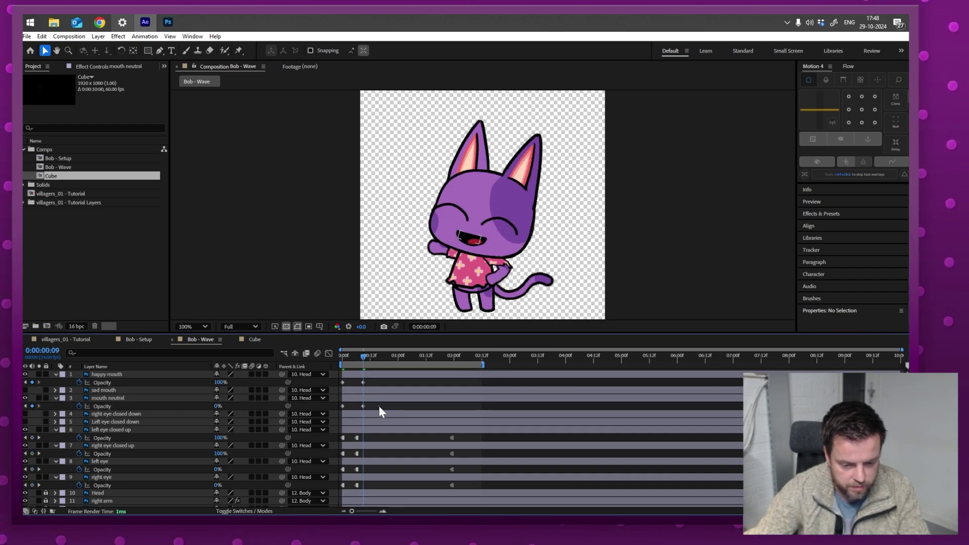
# Convert the Opacity keyframes of happy mouth and mouth neutral to hold keyframes and preview the mouth change.
pyautogui.moveTo(363, 358); pyautogui.dragTo(337, 407)
pyautogui.rightClick(362, 406)
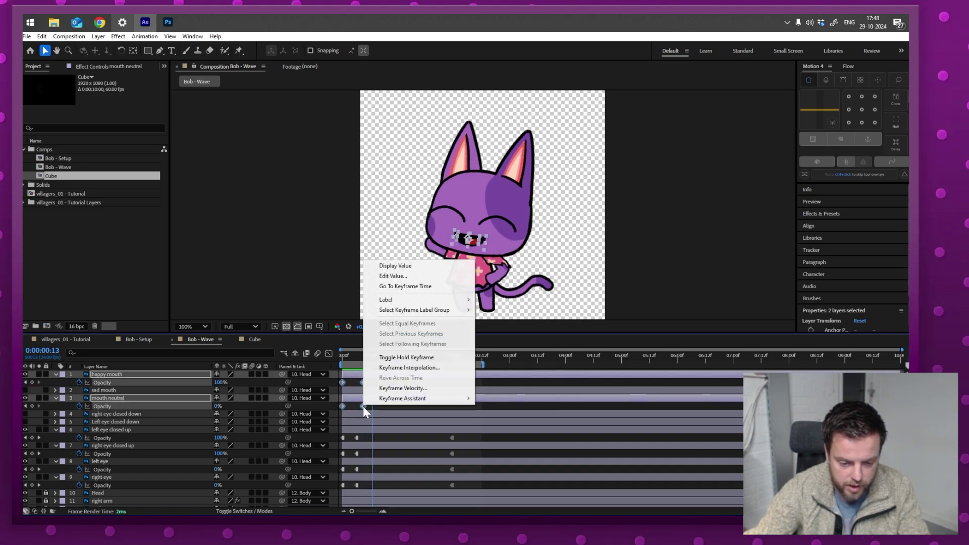
pyautogui.click(399, 358)
pyautogui.press('Home')
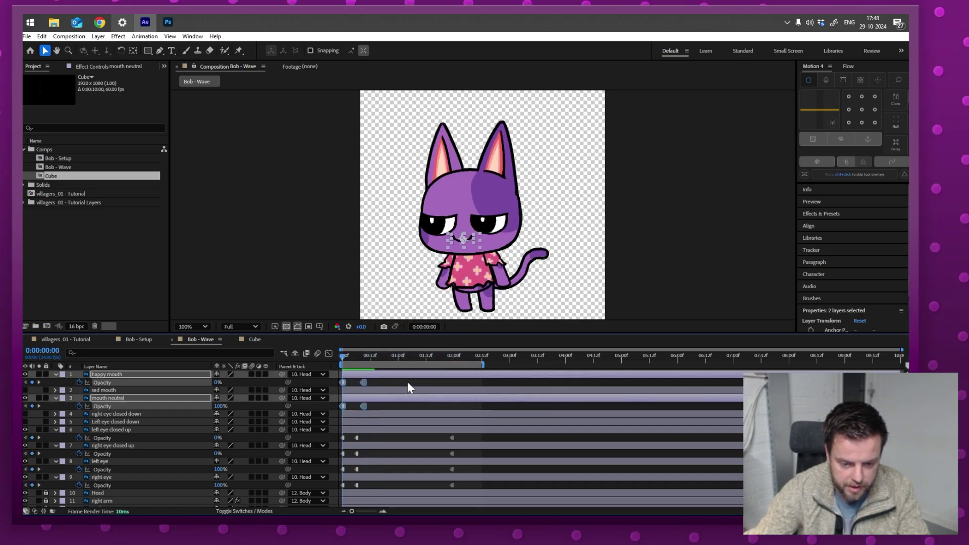
pyautogui.click(402, 382)
pyautogui.press('space')
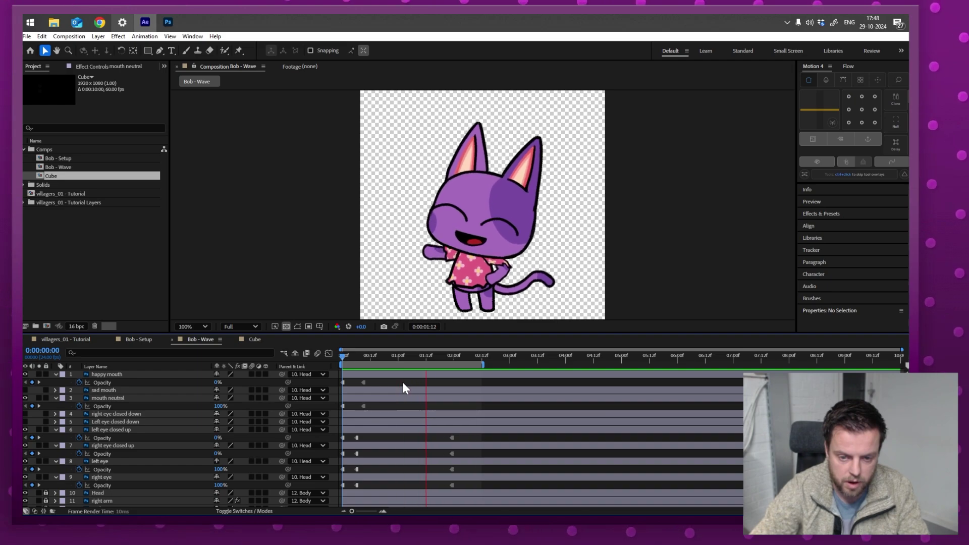
# Copy the frame 0 Opacity keyframes of both mouth layers to 0:00:01:23 and preview the loop.
pyautogui.click(454, 356)
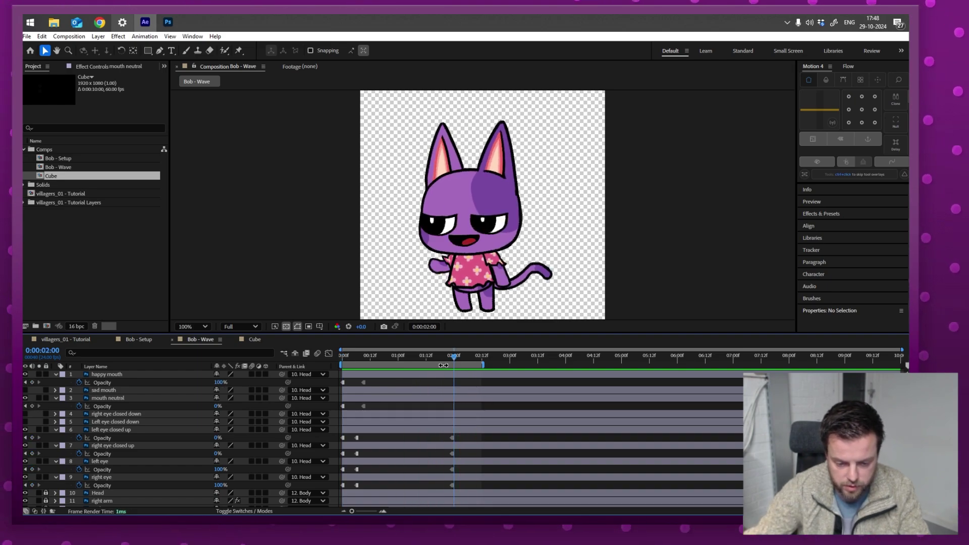
pyautogui.click(453, 355)
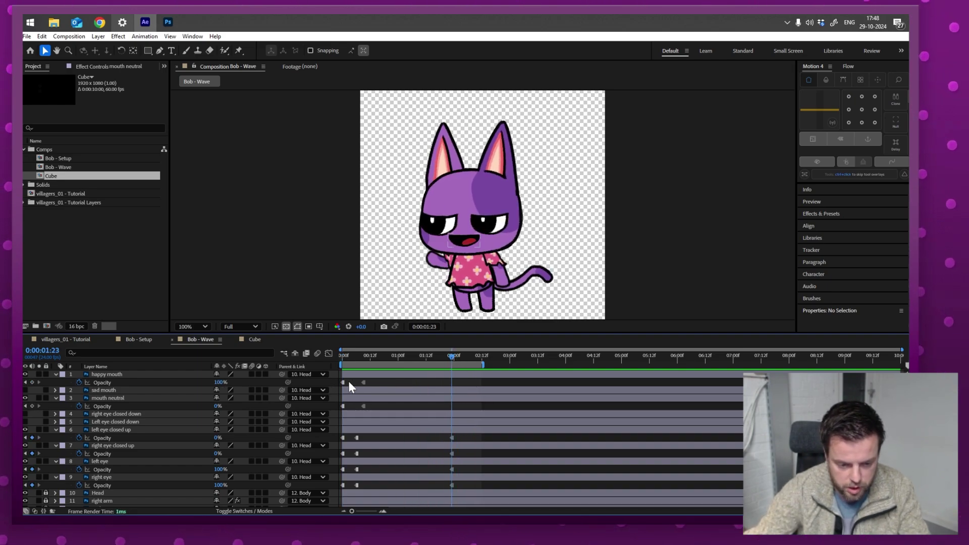
pyautogui.moveTo(348, 381); pyautogui.dragTo(335, 405)
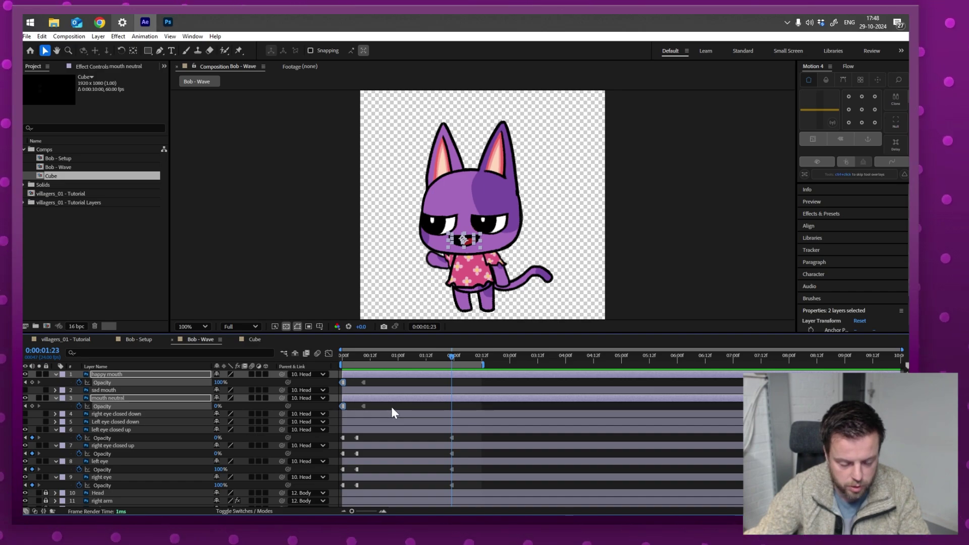
pyautogui.hotkey('ctrl', 'c')
pyautogui.hotkey('ctrl', 'v')
pyautogui.press('Home')
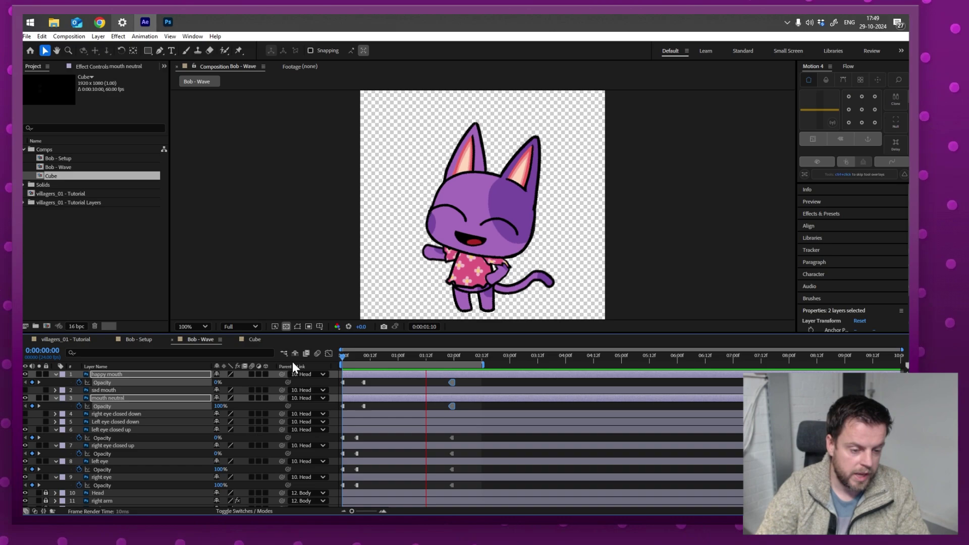
pyautogui.press('space')
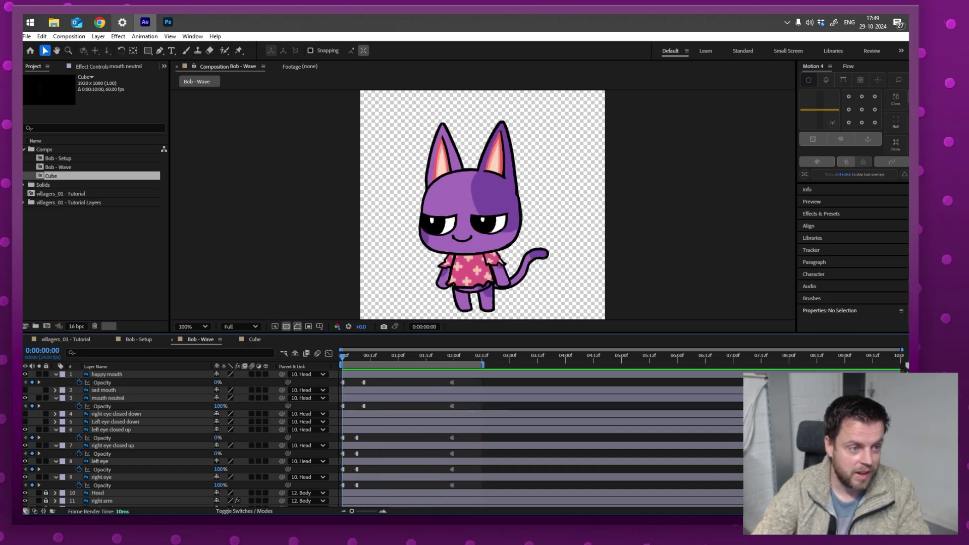
# Create a light pink 526 x 593 px solid and place it below all other layers as the background.
pyautogui.click(97, 35)
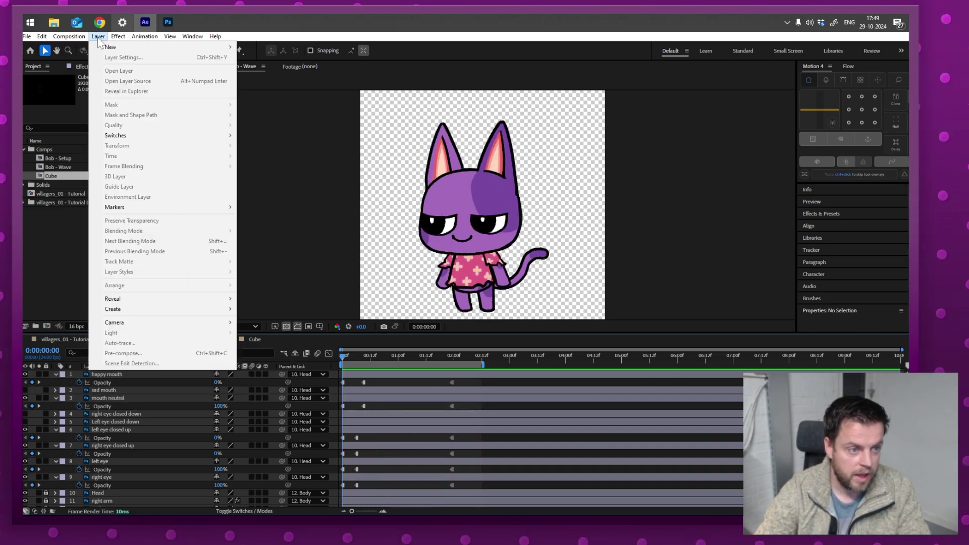
pyautogui.moveTo(107, 51)
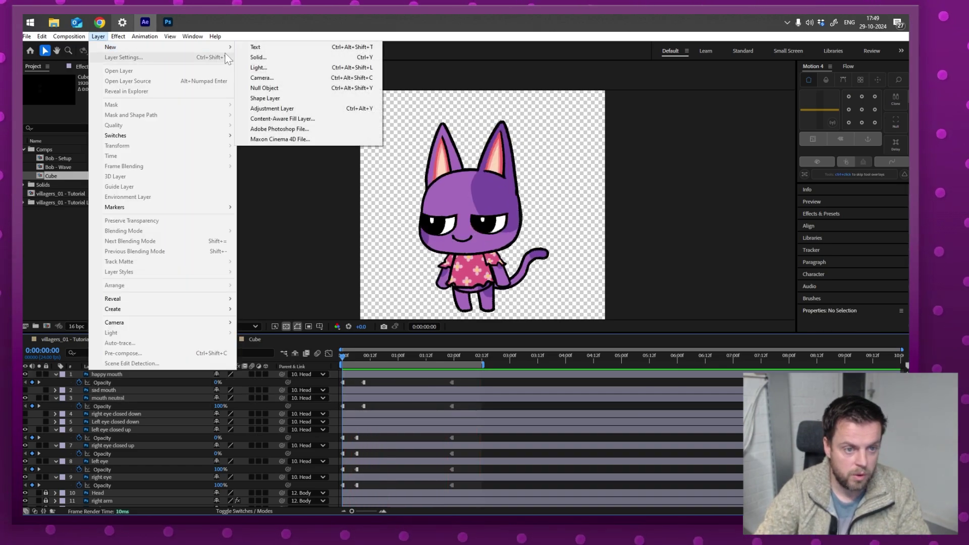
pyautogui.click(266, 61)
pyautogui.click(327, 460)
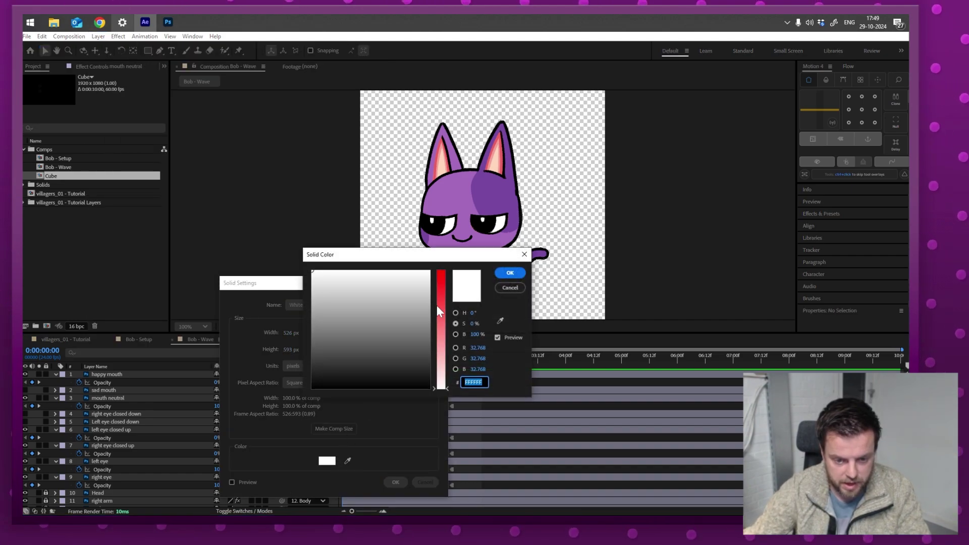
pyautogui.click(440, 351)
pyautogui.click(514, 276)
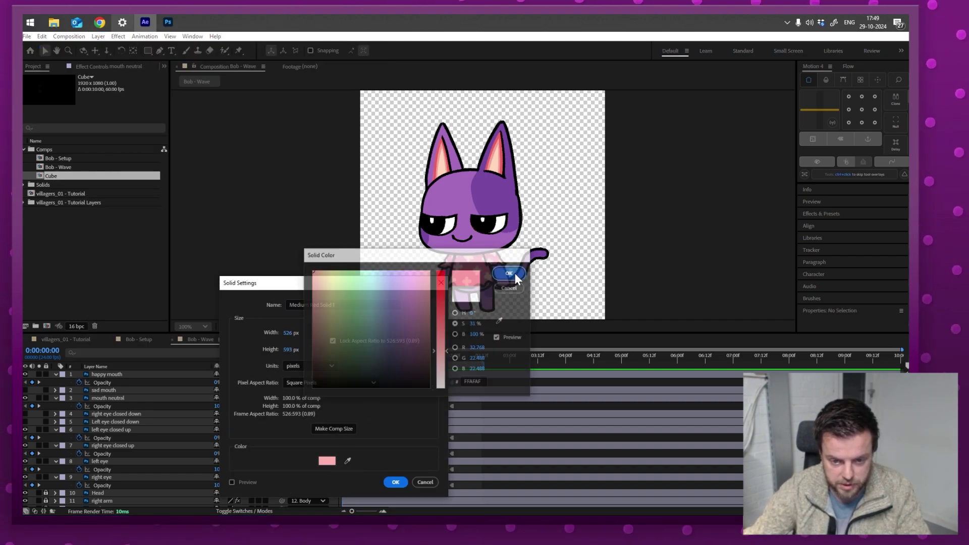
pyautogui.click(395, 482)
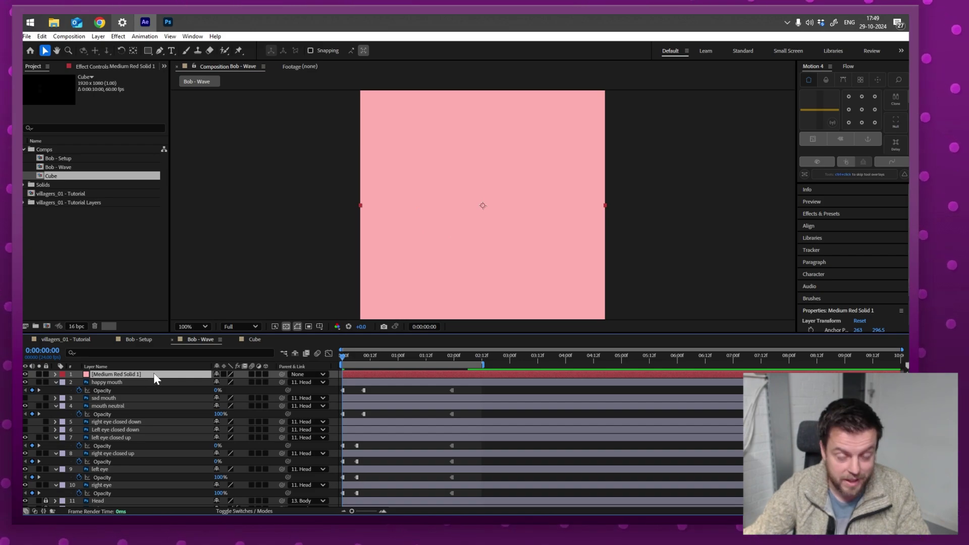
pyautogui.moveTo(155, 373); pyautogui.dragTo(155, 508)
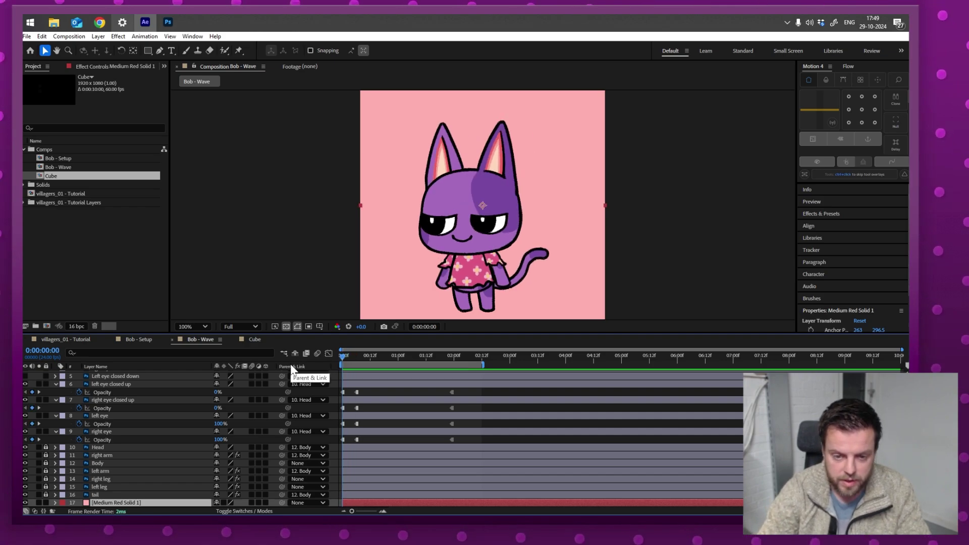
# Add Bob - Wave to the render queue with the output module H.264 - Match Render Settings - 15 Mbps.
pyautogui.click(66, 37)
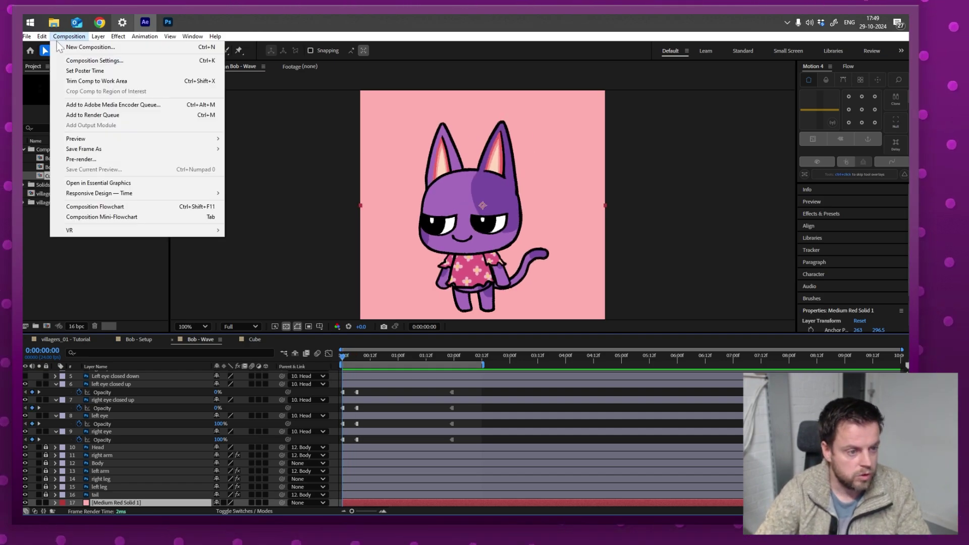
pyautogui.click(60, 116)
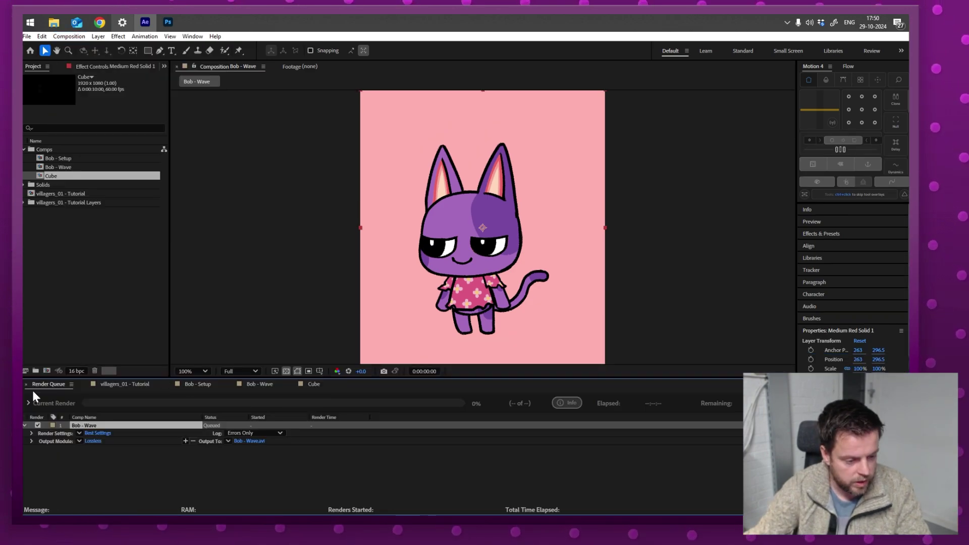
pyautogui.click(79, 441)
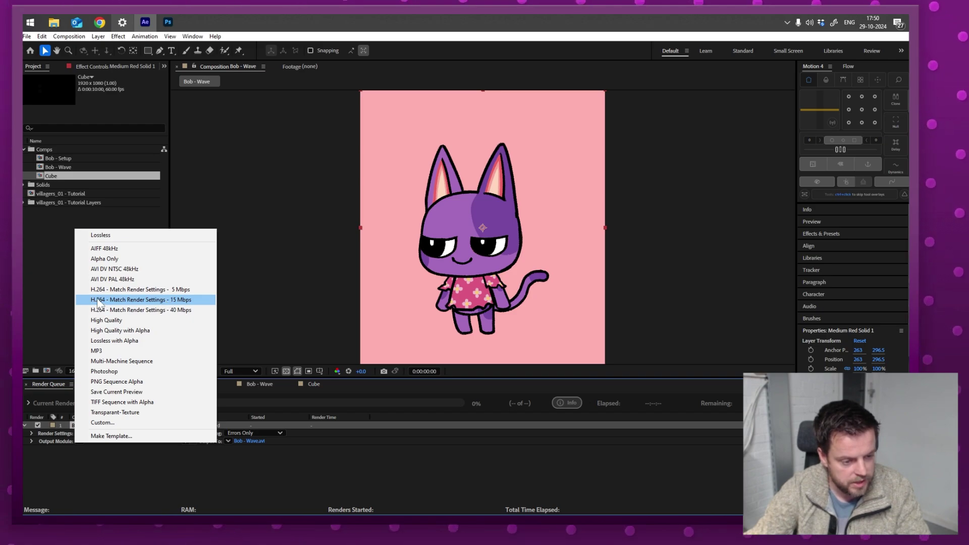
pyautogui.click(201, 301)
# Set the output file to Bob - Wave.mp4 in the Tutorial folder and render the composition.
pyautogui.click(250, 440)
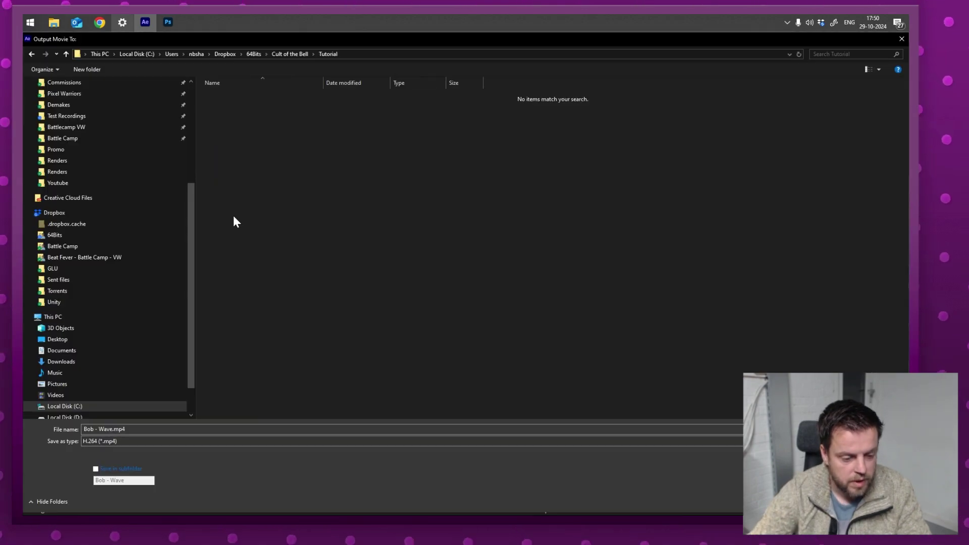
pyautogui.click(835, 501)
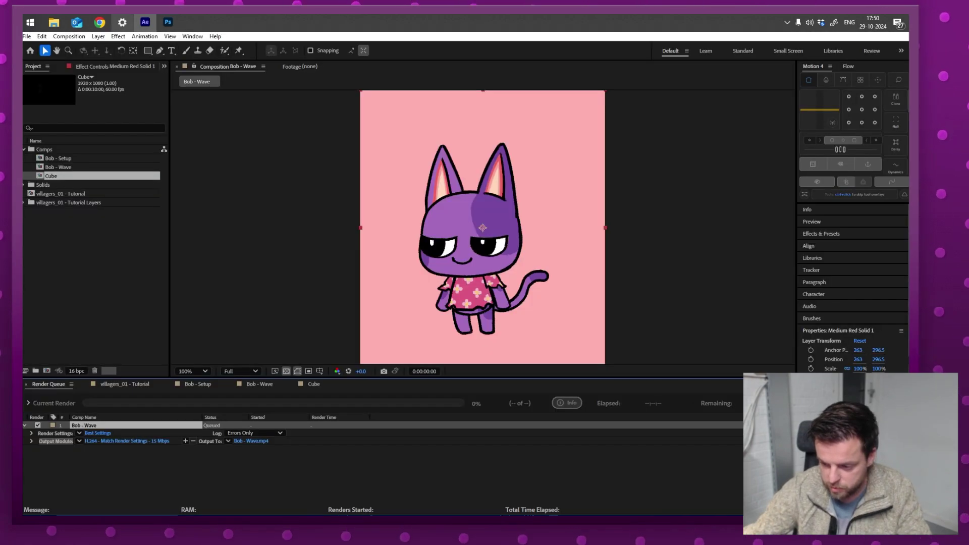
pyautogui.click(879, 403)
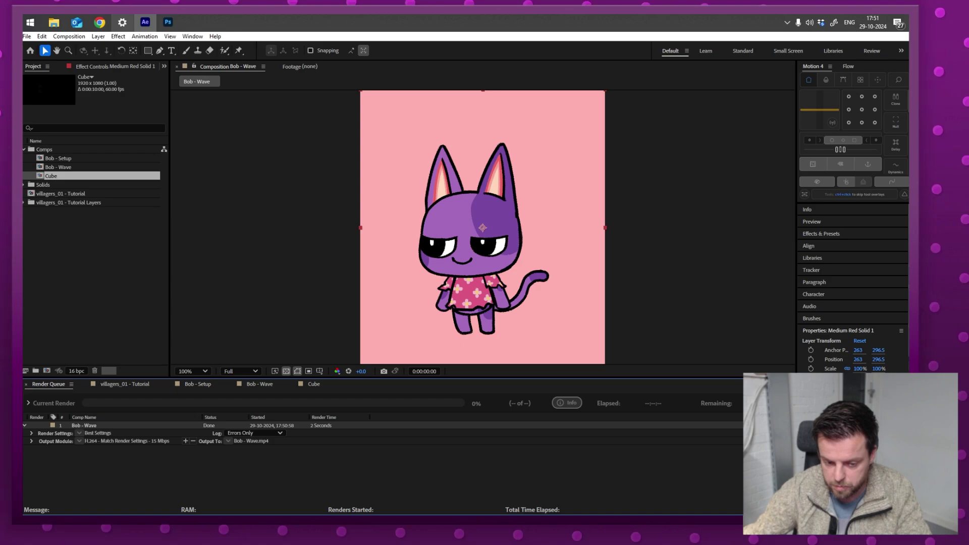